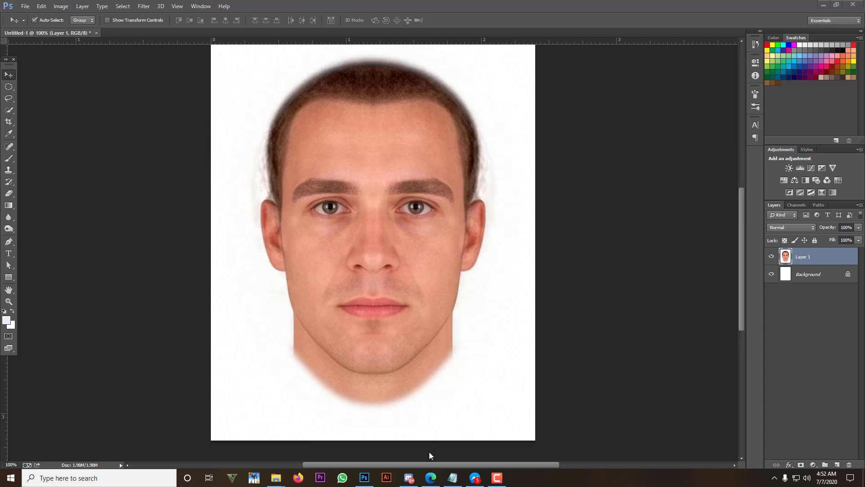
- Switch to Discord, look through the server's chat channel, and join the Freelancer Voice Channel
{"action": "left_click", "coordinate": [409, 478]}
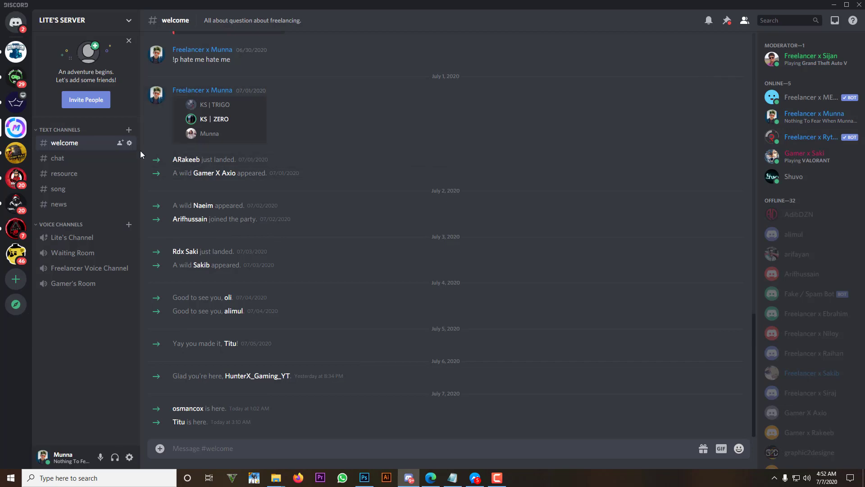
{"action": "left_click", "coordinate": [97, 156]}
{"action": "scroll", "coordinate": [396, 291], "scroll_direction": "up", "scroll_amount": 10}
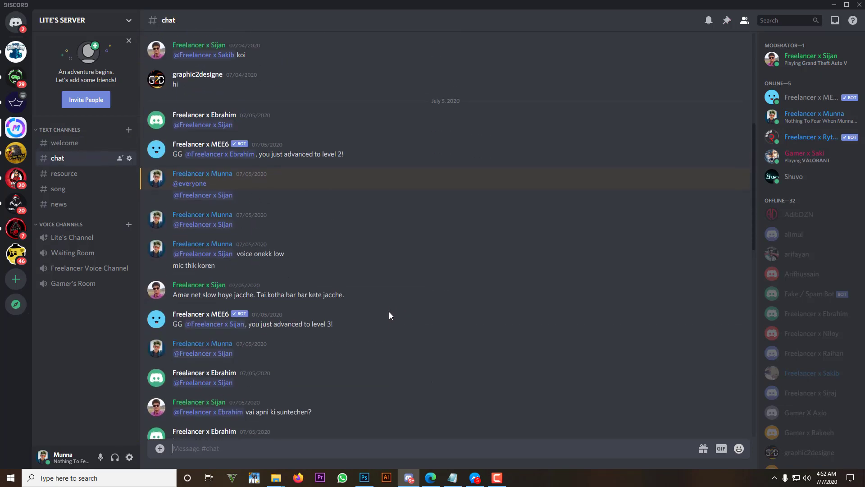
{"action": "scroll", "coordinate": [290, 323], "scroll_direction": "up", "scroll_amount": 2}
{"action": "scroll", "coordinate": [290, 323], "scroll_direction": "down", "scroll_amount": 15}
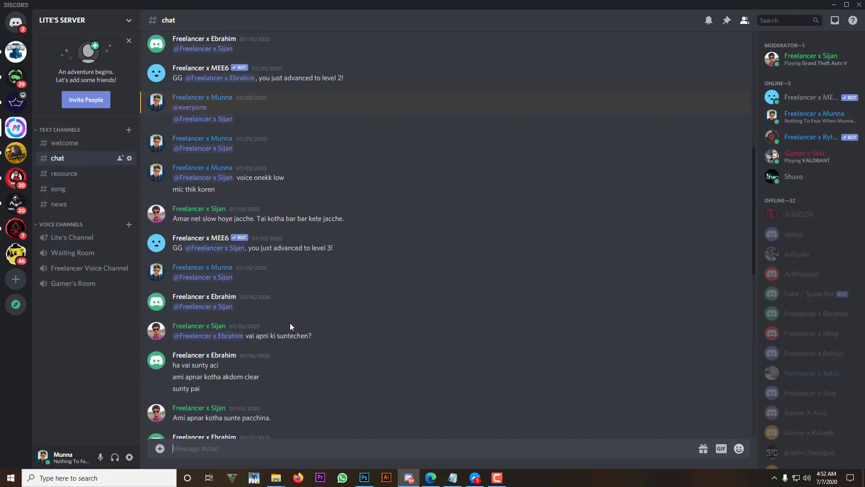
{"action": "left_click", "coordinate": [64, 143]}
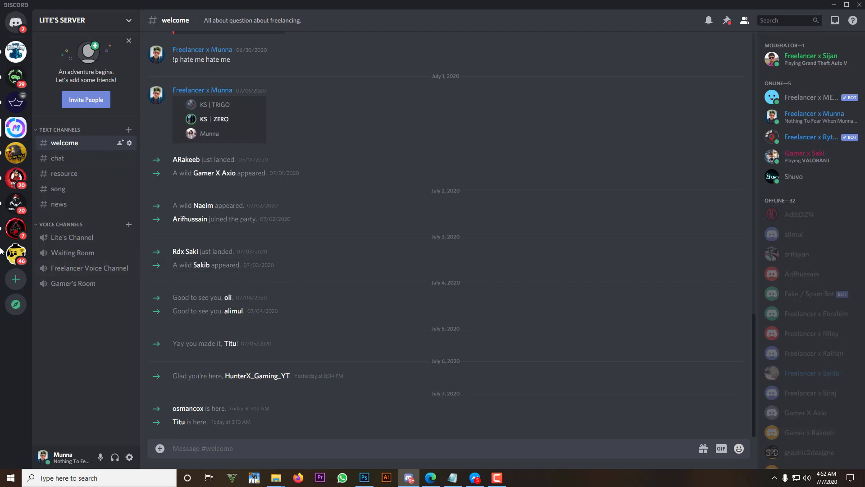
{"action": "left_click", "coordinate": [81, 268]}
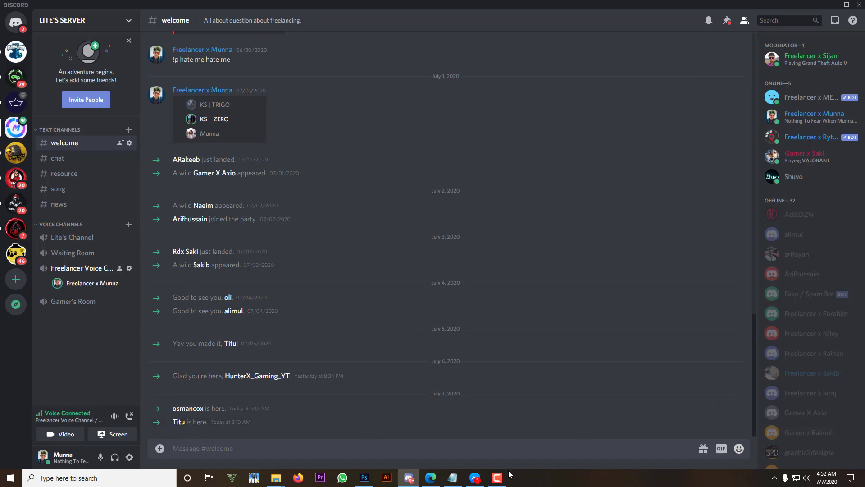
- Return to Photoshop and start a pen path along the jawline, from the right jaw corner under the chin to the left jaw corner
{"action": "left_click", "coordinate": [365, 477]}
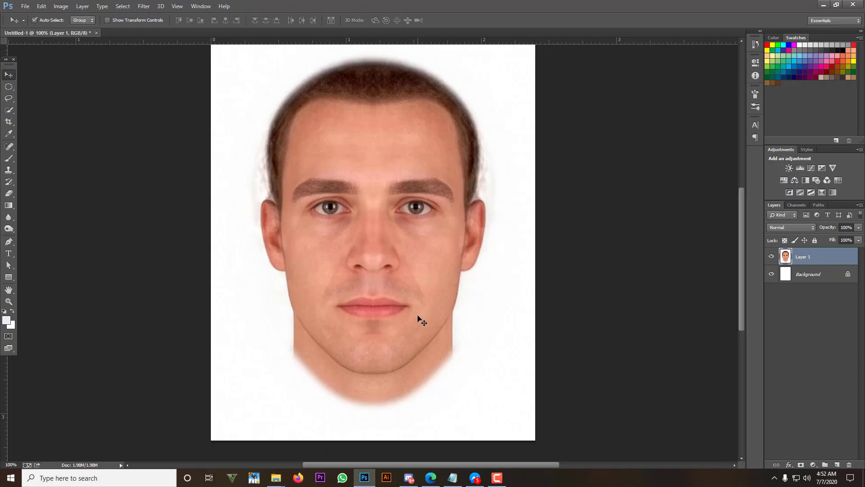
{"action": "key", "text": "ctrl+plus"}
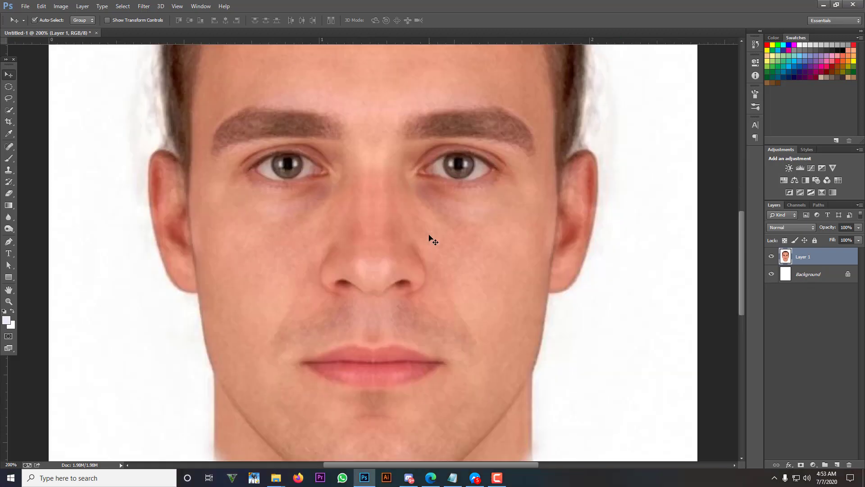
{"action": "key", "text": "p"}
{"action": "scroll", "coordinate": [429, 237], "scroll_direction": "down", "scroll_amount": 5}
{"action": "left_click", "coordinate": [532, 267]}
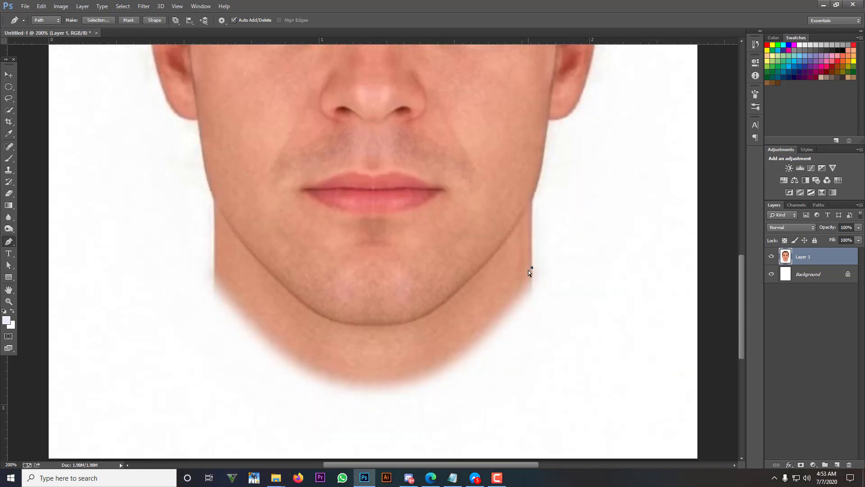
{"action": "scroll", "coordinate": [529, 269], "scroll_direction": "up", "scroll_amount": 1}
{"action": "left_click", "coordinate": [532, 236]}
{"action": "left_click_drag", "start_coordinate": [395, 359], "coordinate": [324, 371]}
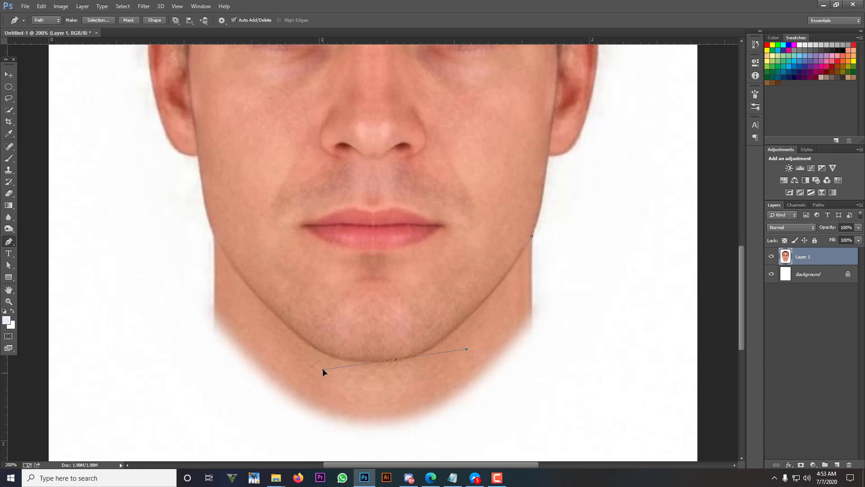
{"action": "scroll", "coordinate": [369, 359], "scroll_direction": "up", "scroll_amount": 2}
{"action": "left_click_drag", "start_coordinate": [214, 294], "coordinate": [116, 133]}
- Continue the pen path up the left cheek edge and around the outside of the left ear to its top
{"action": "scroll", "coordinate": [198, 226], "scroll_direction": "up", "scroll_amount": 2}
{"action": "left_click_drag", "start_coordinate": [198, 264], "coordinate": [197, 230]}
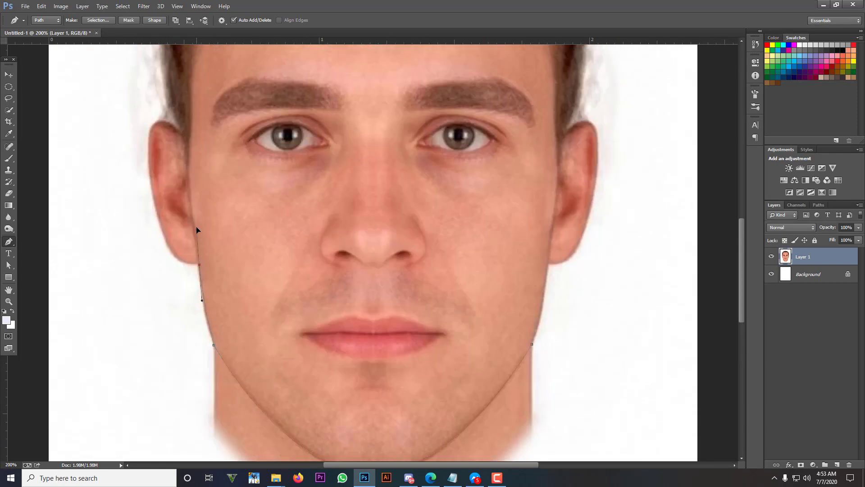
{"action": "left_click", "coordinate": [199, 268], "text": "alt"}
{"action": "scroll", "coordinate": [194, 289], "scroll_direction": "up", "scroll_amount": 2}
{"action": "left_click_drag", "start_coordinate": [149, 206], "coordinate": [145, 84]}
{"action": "left_click", "coordinate": [149, 207], "text": "alt"}
{"action": "left_click_drag", "start_coordinate": [180, 191], "coordinate": [212, 218]}
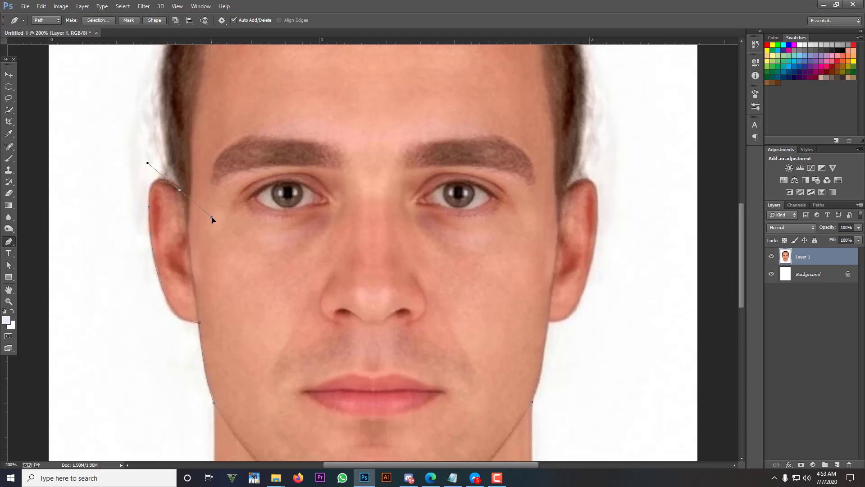
{"action": "left_click", "coordinate": [182, 193], "text": "alt"}
- Extend the pen path from the left ear over the hairline and down the right side of the head
{"action": "scroll", "coordinate": [189, 180], "scroll_direction": "up", "scroll_amount": 7}
{"action": "left_click_drag", "start_coordinate": [212, 179], "coordinate": [298, 103]}
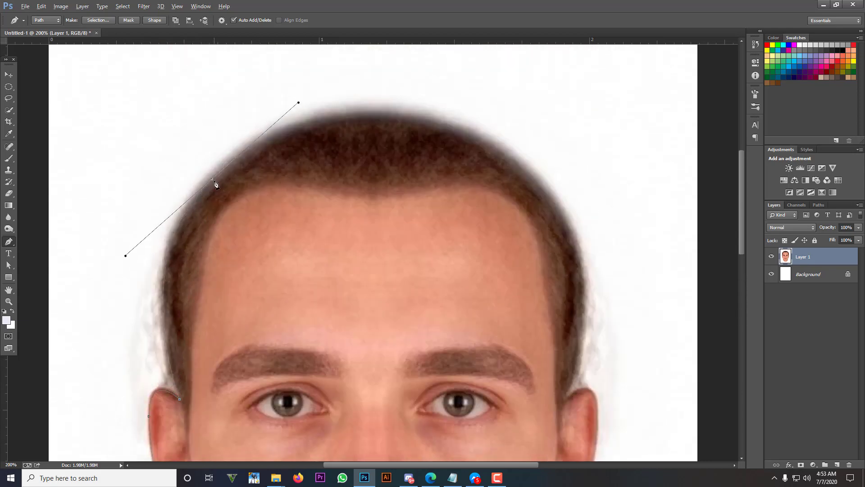
{"action": "left_click_drag", "start_coordinate": [503, 153], "coordinate": [680, 251]}
{"action": "scroll", "coordinate": [573, 280], "scroll_direction": "down", "scroll_amount": 2}
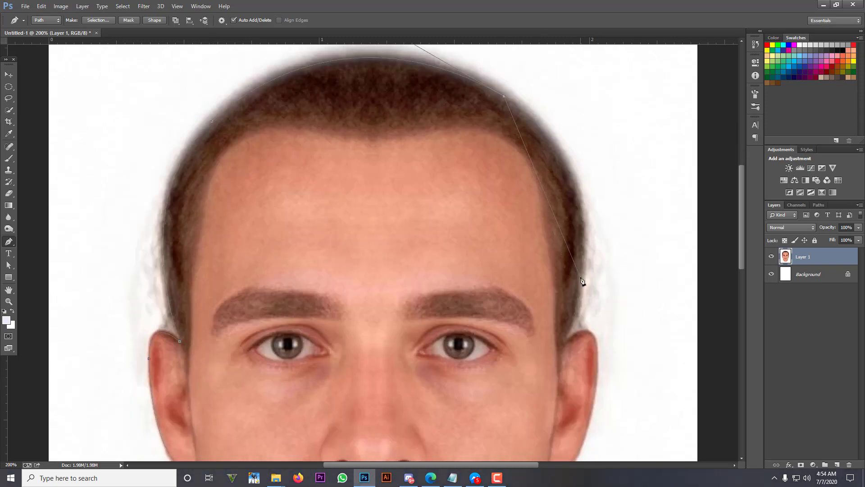
{"action": "left_click_drag", "start_coordinate": [580, 279], "coordinate": [558, 395]}
- Trace the pen path around the right ear and down the cheek, closing it at the right jaw corner
{"action": "scroll", "coordinate": [574, 287], "scroll_direction": "down", "scroll_amount": 2}
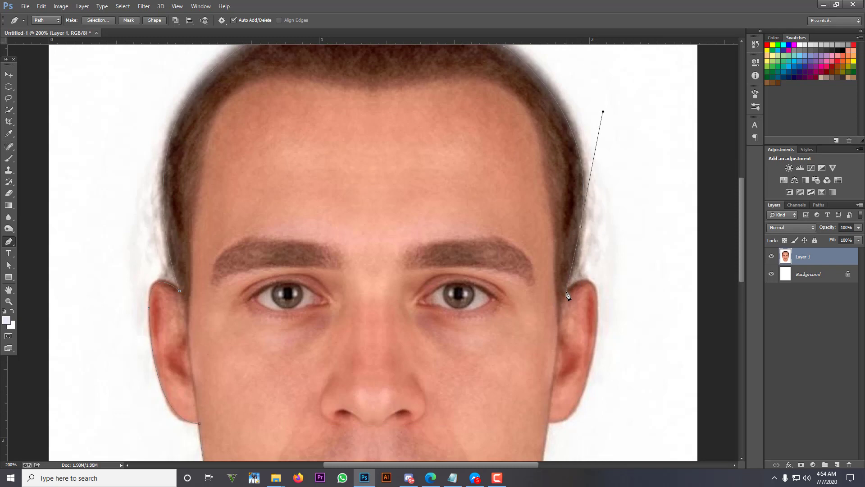
{"action": "left_click_drag", "start_coordinate": [567, 292], "coordinate": [517, 355]}
{"action": "scroll", "coordinate": [595, 318], "scroll_direction": "down", "scroll_amount": 2}
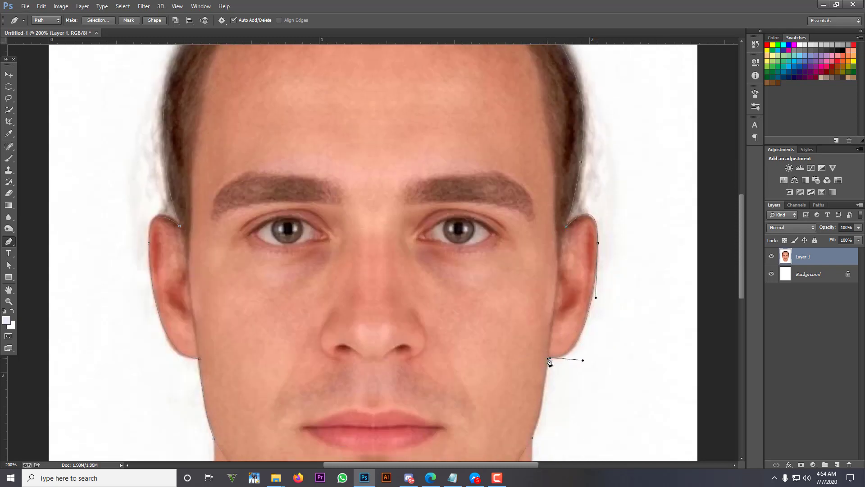
{"action": "scroll", "coordinate": [549, 360], "scroll_direction": "down", "scroll_amount": 3}
{"action": "left_click", "coordinate": [534, 337]}
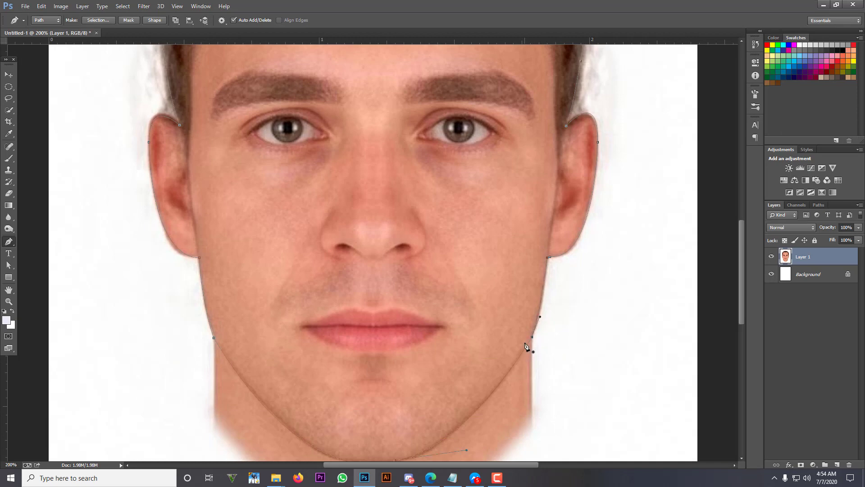
- Convert the closed head path into a selection and add it as a layer mask on Layer 1
{"action": "right_click", "coordinate": [456, 228]}
{"action": "left_click", "coordinate": [518, 270]}
{"action": "left_click", "coordinate": [487, 139]}
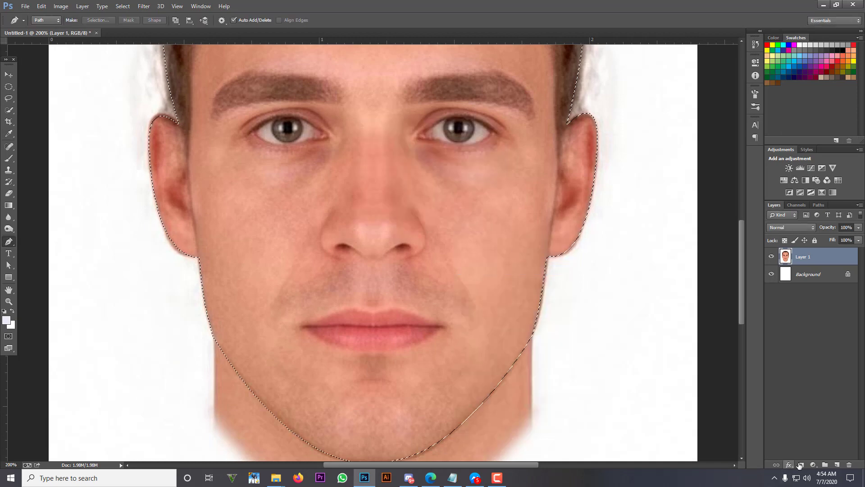
{"action": "left_click", "coordinate": [801, 465]}
{"action": "key", "text": "ctrl+minus"}
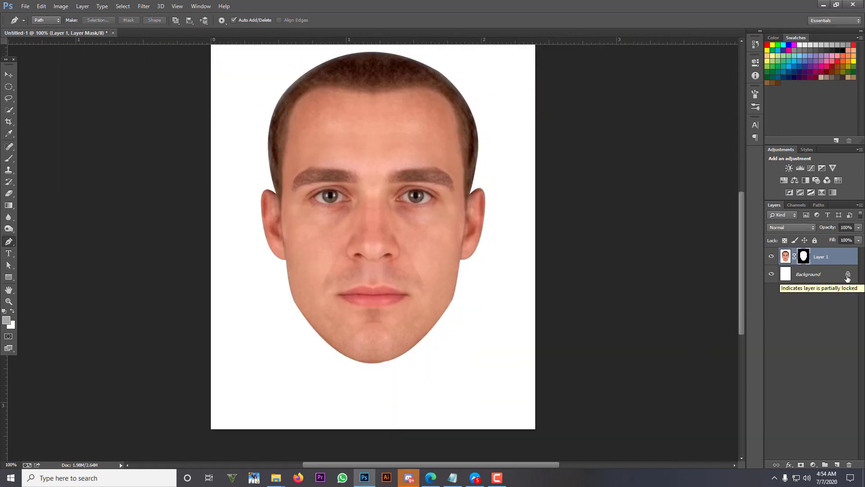
- Add a Black & White adjustment layer with the Default preset above the masked face
{"action": "left_click", "coordinate": [785, 259]}
{"action": "left_click", "coordinate": [812, 465]}
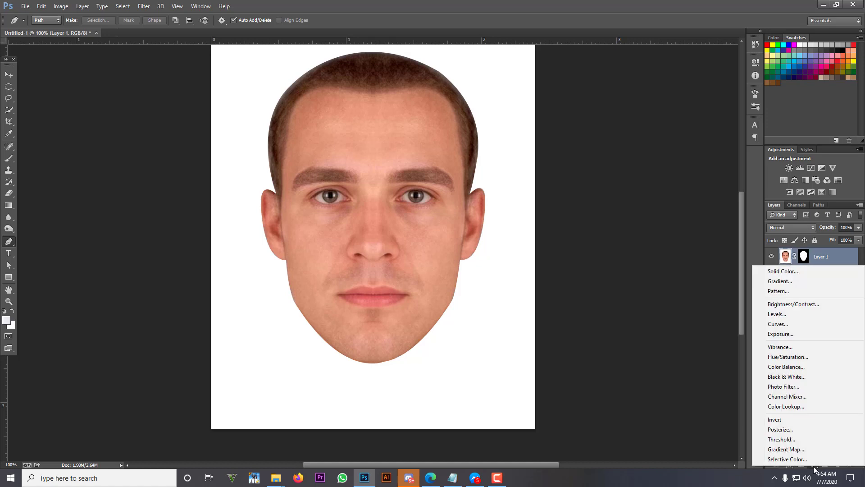
{"action": "left_click", "coordinate": [818, 375]}
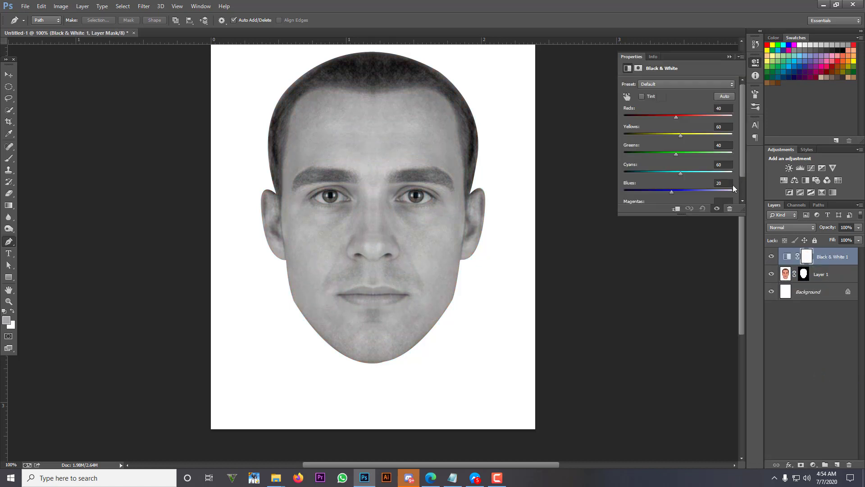
{"action": "left_click", "coordinate": [729, 56]}
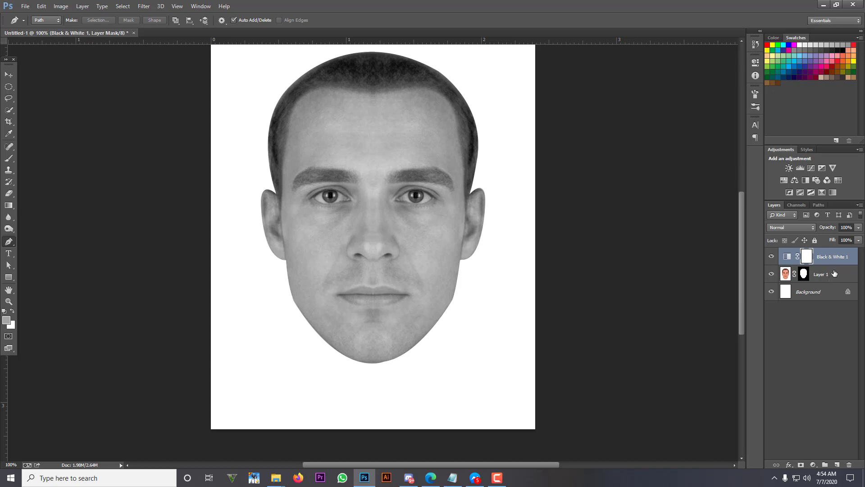
- Combine the adjustment layer and Layer 1 into one smart object and rasterize it
{"action": "left_click", "coordinate": [832, 274], "text": "shift"}
{"action": "right_click", "coordinate": [836, 256]}
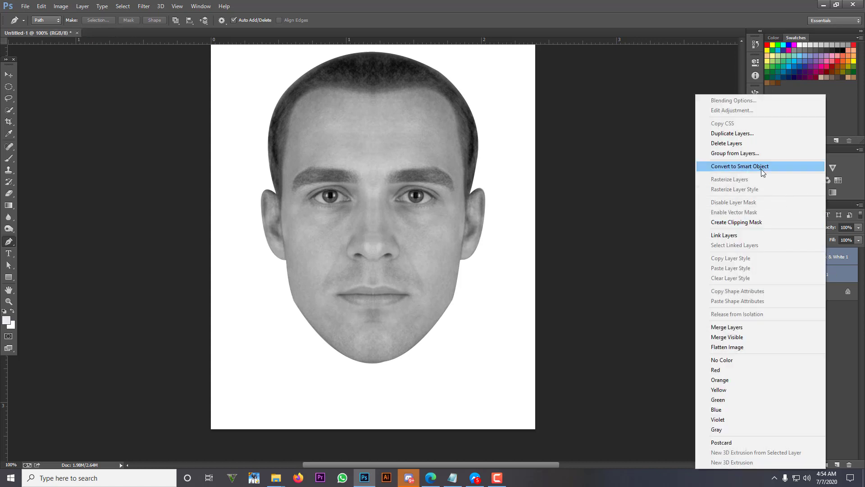
{"action": "left_click", "coordinate": [761, 169]}
{"action": "right_click", "coordinate": [818, 255]}
{"action": "left_click", "coordinate": [775, 204]}
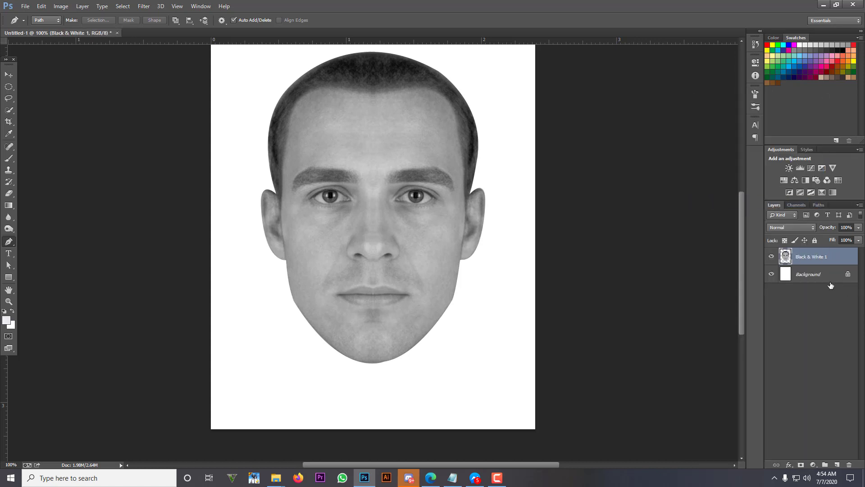
- Convert the white Background into a regular layer and delete it
{"action": "double_click", "coordinate": [826, 280]}
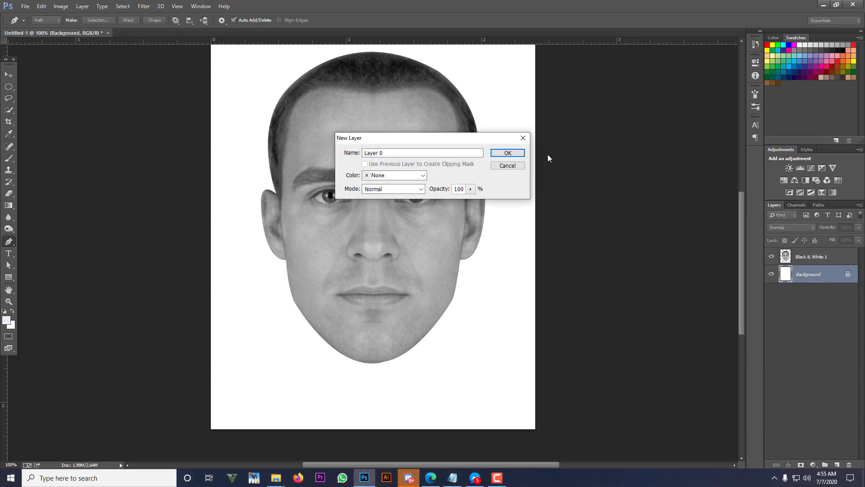
{"action": "key", "text": "Return"}
{"action": "key", "text": "Delete"}
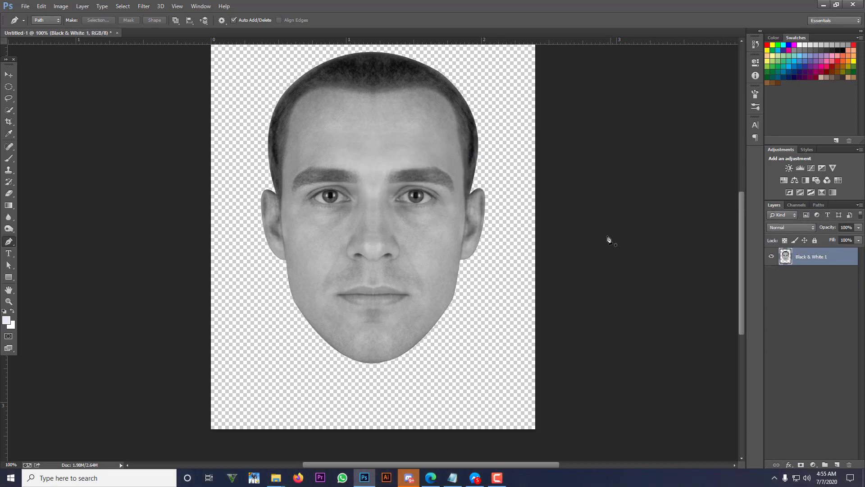
- Try Auto Tone and Auto Contrast on the grayscale face, undoing each one
{"action": "scroll", "coordinate": [415, 325], "scroll_direction": "up", "scroll_amount": 2}
{"action": "left_click", "coordinate": [61, 6]}
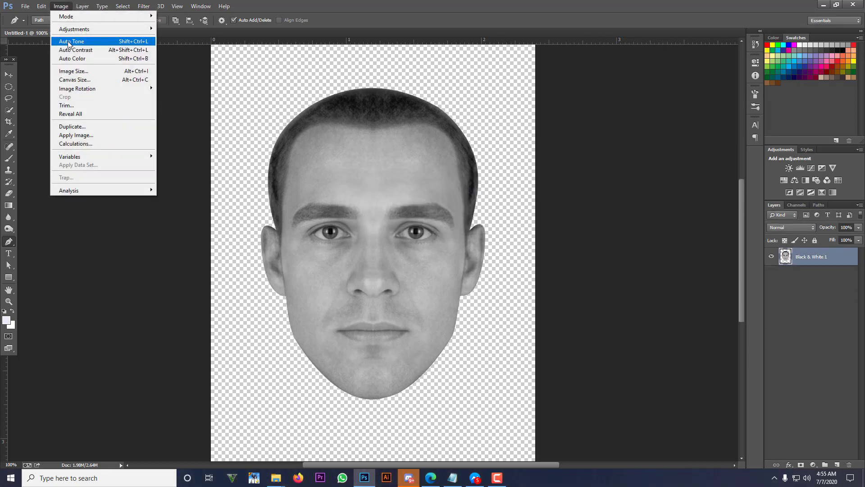
{"action": "left_click", "coordinate": [68, 41]}
{"action": "key", "text": "ctrl+z"}
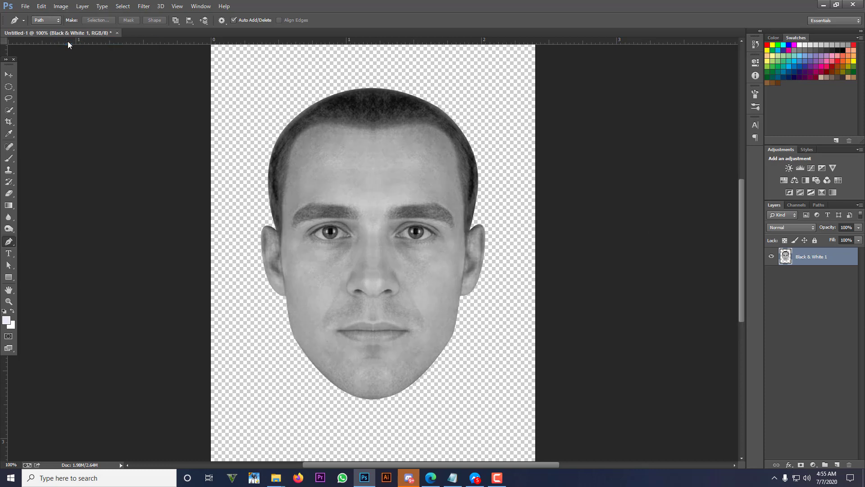
{"action": "left_click", "coordinate": [64, 7]}
{"action": "left_click", "coordinate": [94, 52]}
{"action": "key", "text": "ctrl+z"}
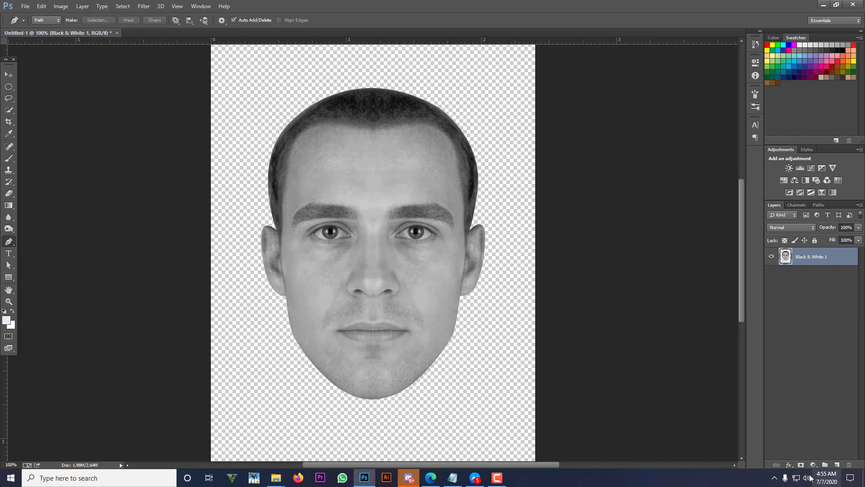
- Place four horizontal guides across the face, spread between the forehead and the upper lip
{"action": "key", "text": "ctrl+plus"}
{"action": "key", "text": "ctrl+minus"}
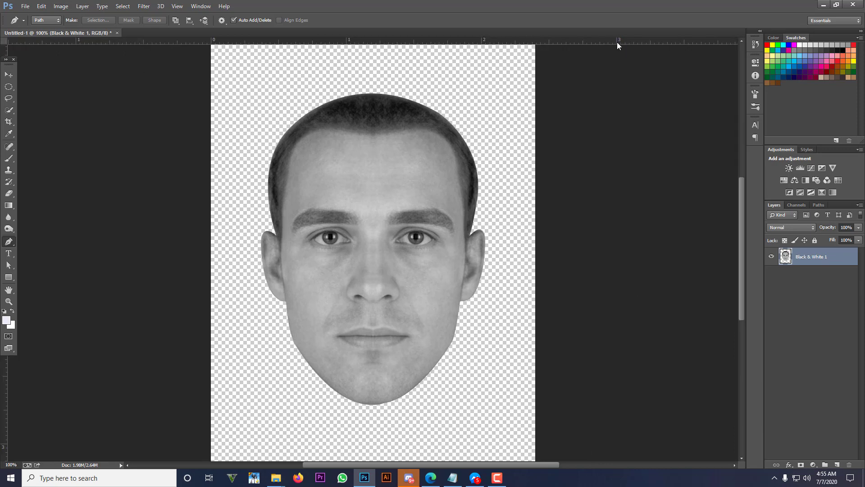
{"action": "left_click_drag", "start_coordinate": [618, 42], "coordinate": [596, 152]}
{"action": "left_click_drag", "start_coordinate": [647, 44], "coordinate": [592, 266]}
{"action": "left_click_drag", "start_coordinate": [596, 43], "coordinate": [568, 314]}
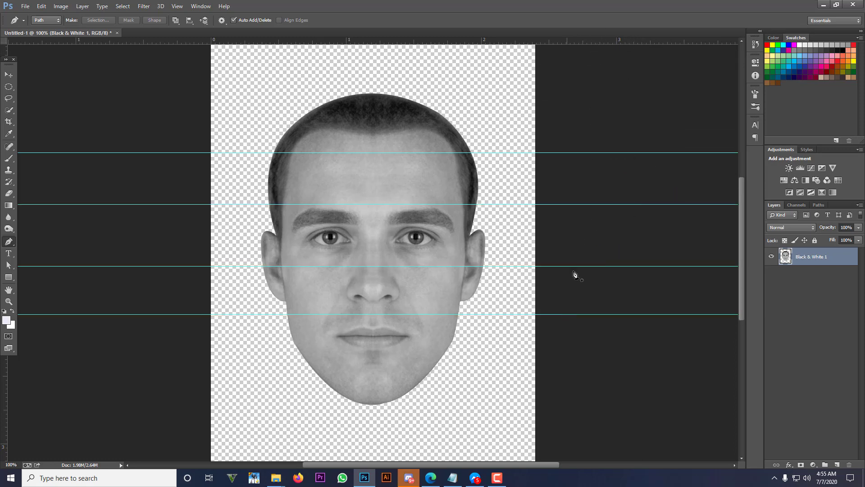
- Reposition the four guides to the forehead, just below the eyes, just below the nose, and the chin
{"action": "left_click", "coordinate": [8, 74]}
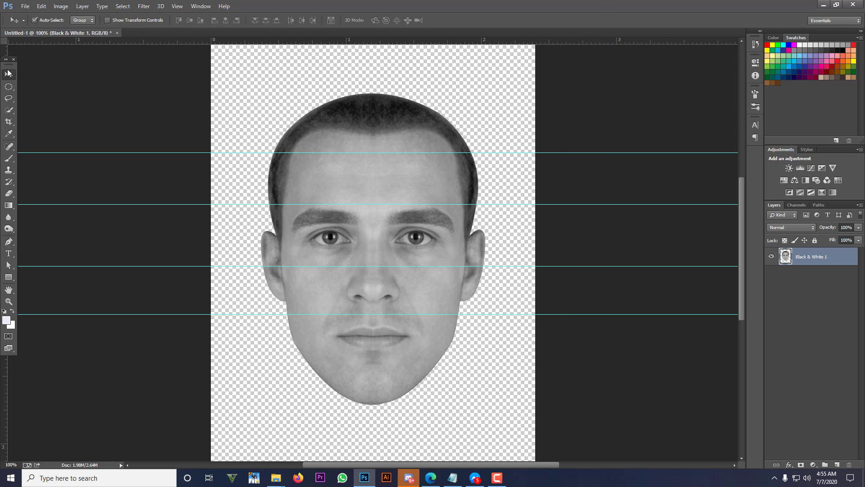
{"action": "left_click_drag", "start_coordinate": [641, 313], "coordinate": [644, 359]}
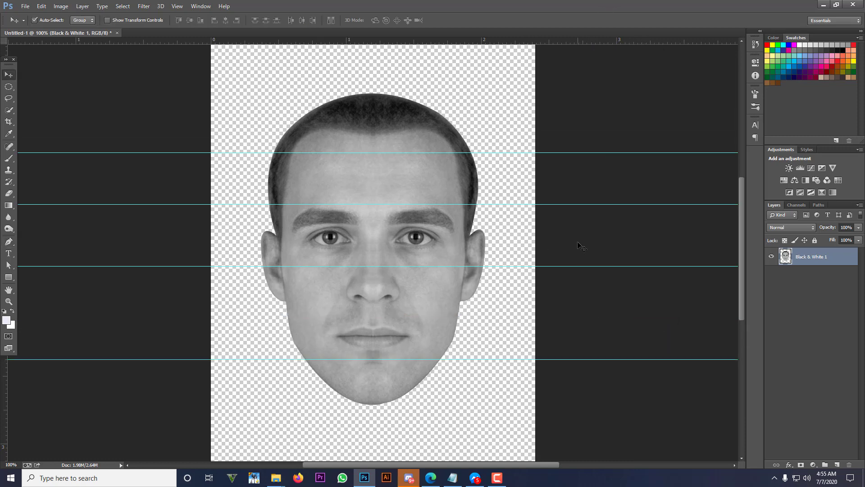
{"action": "left_click_drag", "start_coordinate": [580, 266], "coordinate": [577, 309]}
{"action": "left_click_drag", "start_coordinate": [554, 205], "coordinate": [555, 261]}
{"action": "left_click_drag", "start_coordinate": [549, 153], "coordinate": [539, 180]}
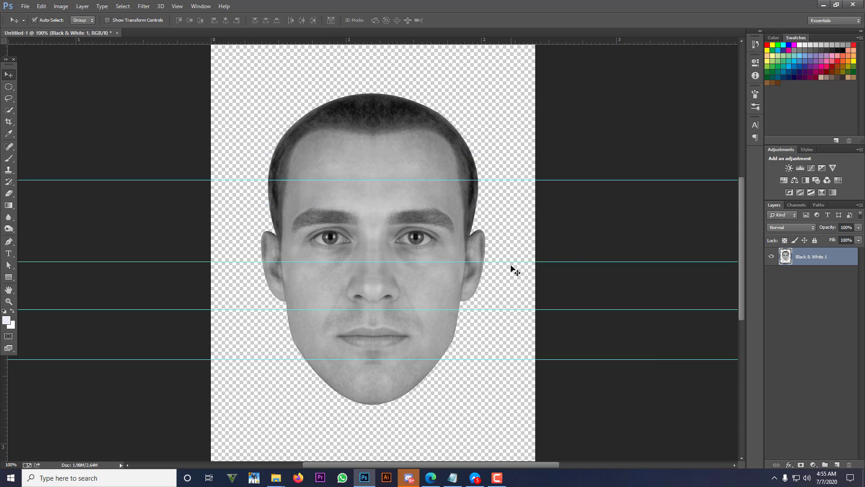
{"action": "left_click_drag", "start_coordinate": [519, 261], "coordinate": [527, 259]}
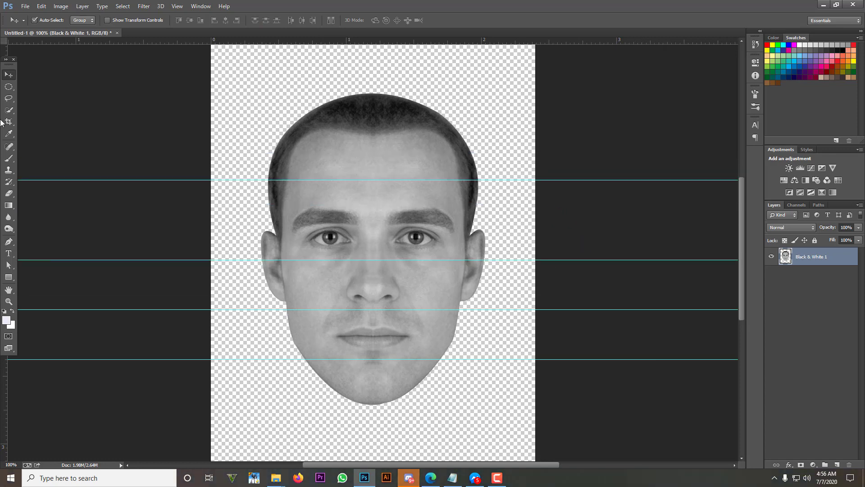
- Cut the part of the head above the forehead guide and paste it in place on its own layer
{"action": "left_click", "coordinate": [7, 90]}
{"action": "left_click", "coordinate": [61, 85]}
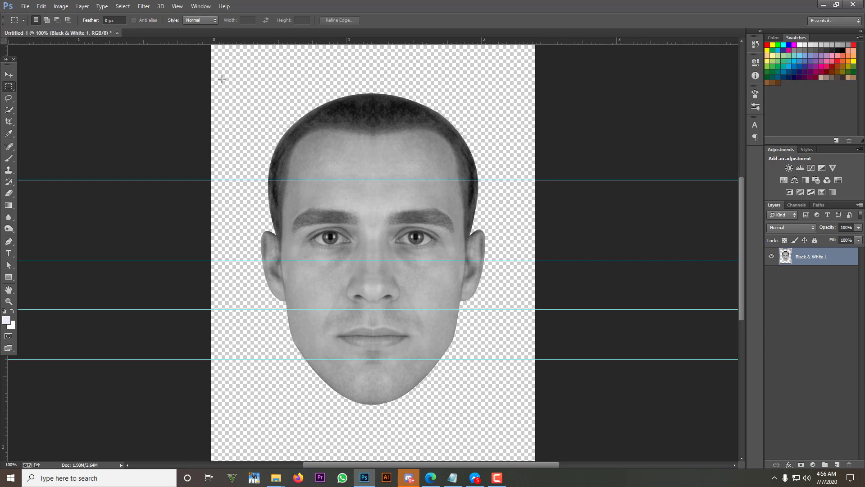
{"action": "left_click_drag", "start_coordinate": [222, 79], "coordinate": [510, 180]}
{"action": "left_click", "coordinate": [42, 6]}
{"action": "left_click", "coordinate": [58, 60]}
{"action": "left_click", "coordinate": [41, 6]}
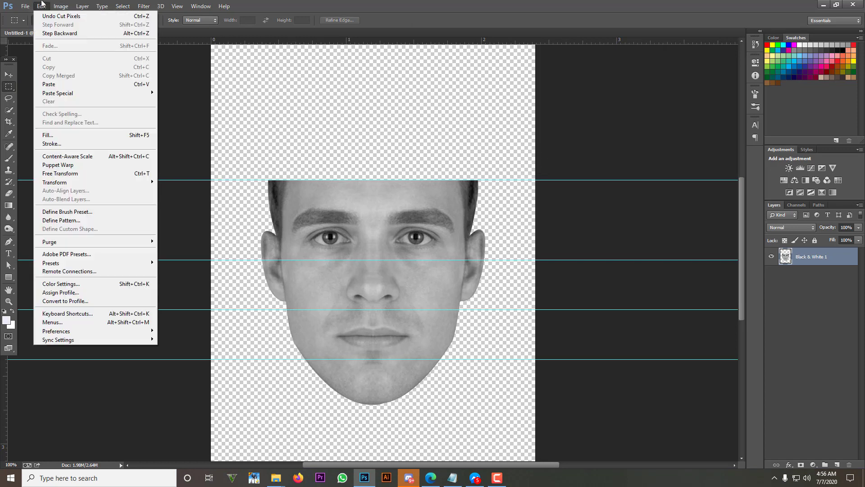
{"action": "mouse_move", "coordinate": [90, 92]}
{"action": "left_click", "coordinate": [196, 91]}
- Cut the eye strip between the first and second guides from Black & White 1 and paste it in place as a new layer
{"action": "left_click", "coordinate": [849, 277]}
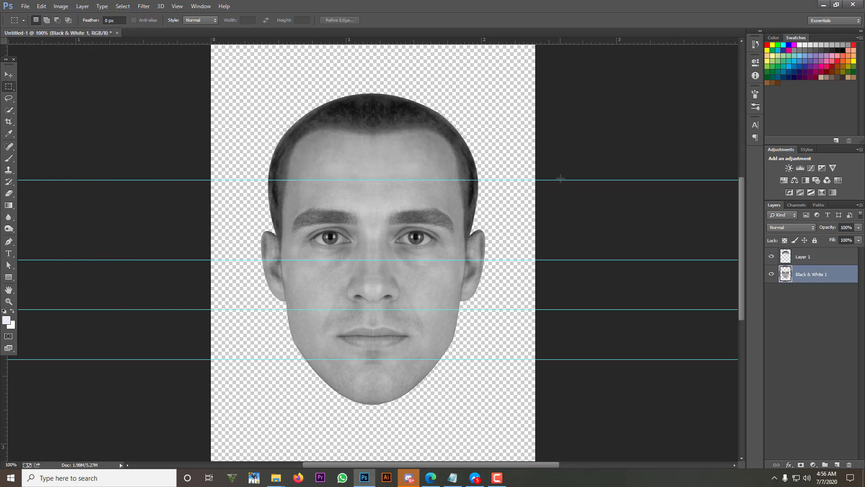
{"action": "left_click_drag", "start_coordinate": [536, 180], "coordinate": [233, 259]}
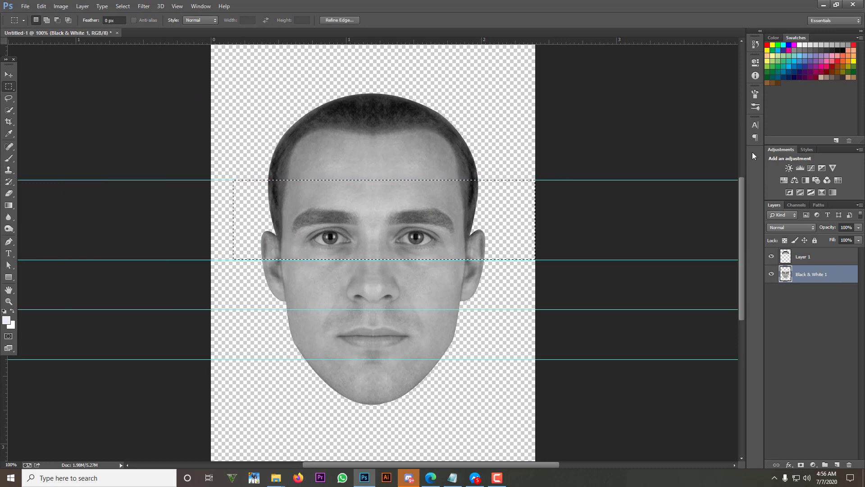
{"action": "left_click", "coordinate": [41, 5]}
{"action": "left_click", "coordinate": [68, 58]}
{"action": "left_click", "coordinate": [41, 5]}
{"action": "mouse_move", "coordinate": [90, 92]}
{"action": "left_click", "coordinate": [191, 91]}
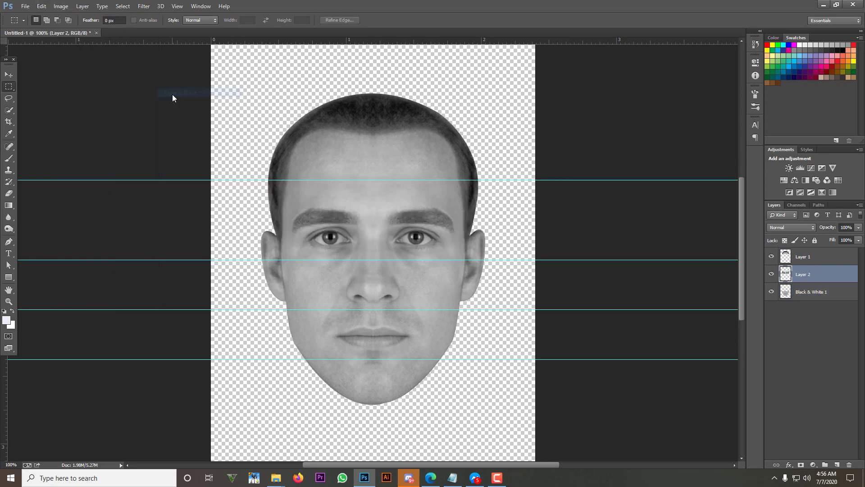
- Cut the nose strip between the second and third guides from Black & White 1 and paste it in place as a new layer
{"action": "left_click", "coordinate": [842, 291]}
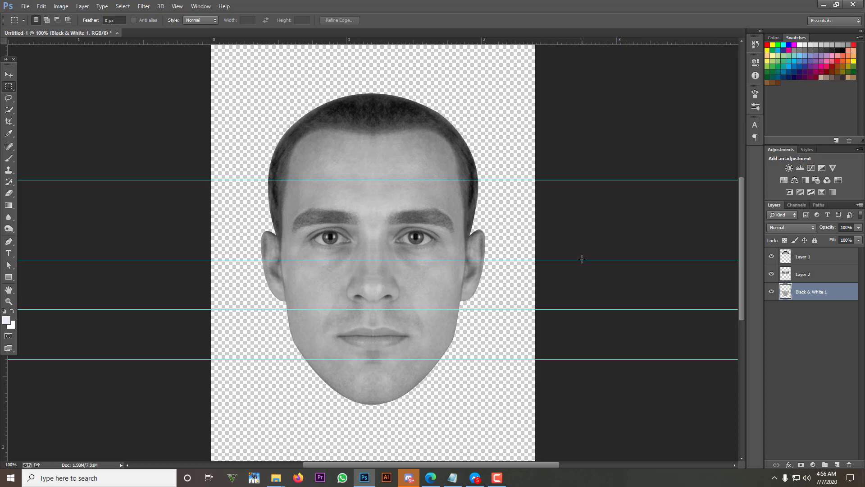
{"action": "left_click_drag", "start_coordinate": [572, 260], "coordinate": [237, 310]}
{"action": "left_click", "coordinate": [41, 6]}
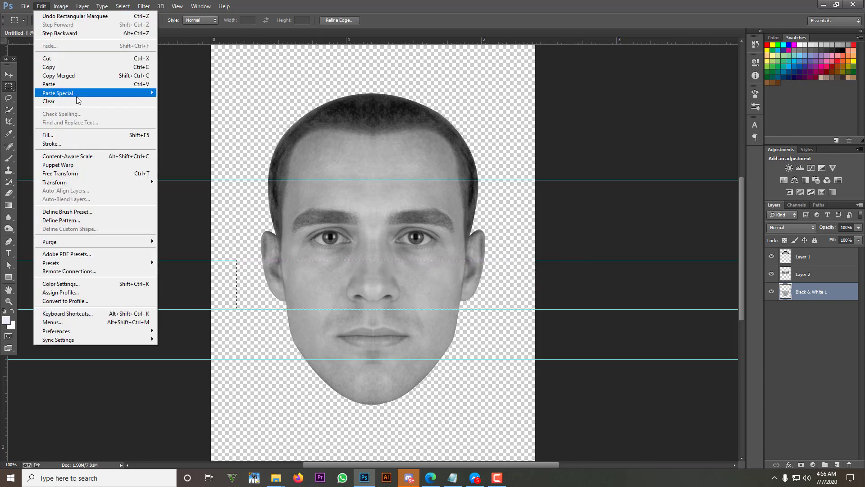
{"action": "left_click", "coordinate": [79, 59]}
{"action": "left_click", "coordinate": [41, 6]}
{"action": "mouse_move", "coordinate": [136, 89]}
{"action": "left_click", "coordinate": [180, 91]}
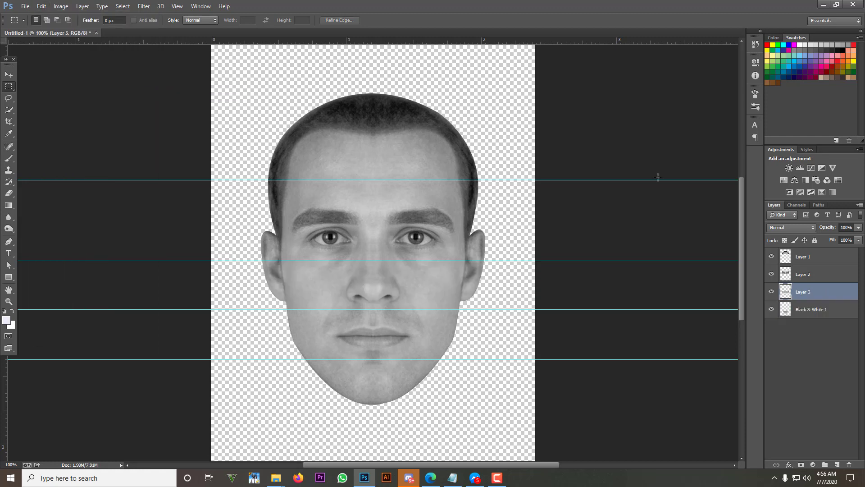
- Try to move the remaining lower part of the face sideways, and undo the move
{"action": "left_click", "coordinate": [835, 306]}
{"action": "left_click", "coordinate": [771, 309]}
{"action": "left_click", "coordinate": [771, 309]}
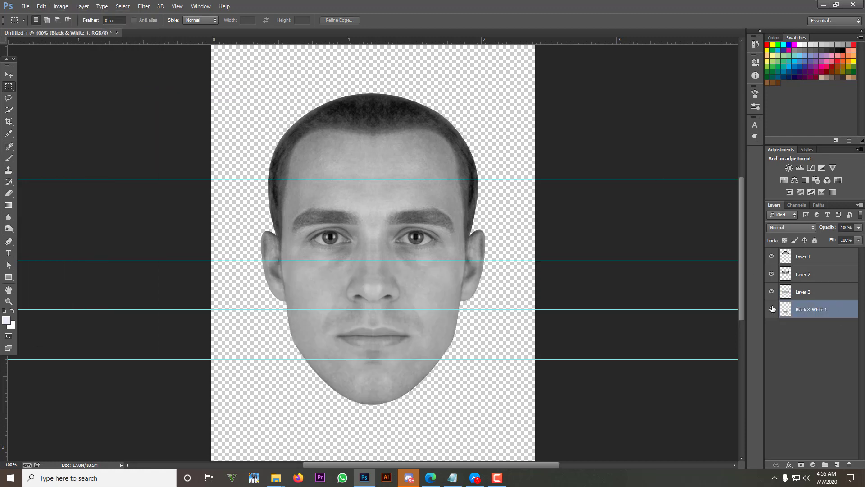
{"action": "left_click", "coordinate": [811, 257]}
{"action": "key", "text": "v"}
{"action": "left_click_drag", "start_coordinate": [341, 331], "coordinate": [385, 332]}
{"action": "key", "text": "ctrl+z"}
{"action": "key", "text": "ctrl+z"}
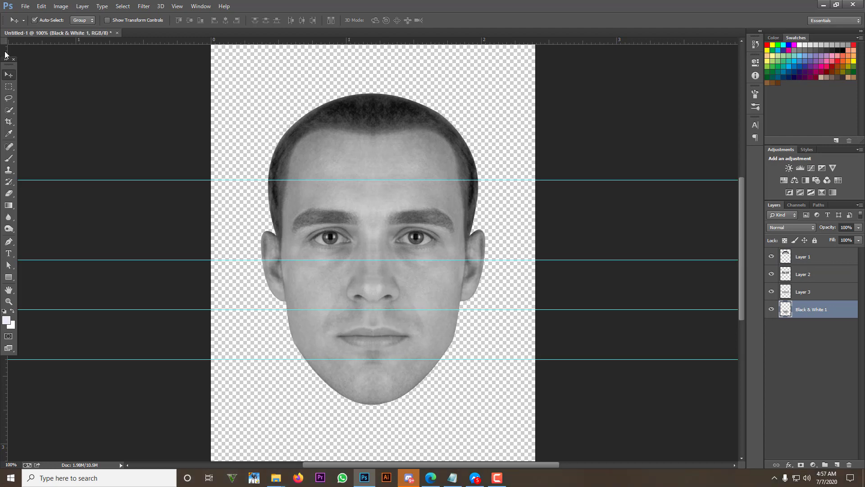
- Cut the mouth strip between the third and fourth guides from Black & White 1 and paste it in place as a new layer
{"action": "left_click", "coordinate": [8, 86]}
{"action": "left_click_drag", "start_coordinate": [607, 309], "coordinate": [265, 359]}
{"action": "left_click", "coordinate": [41, 5]}
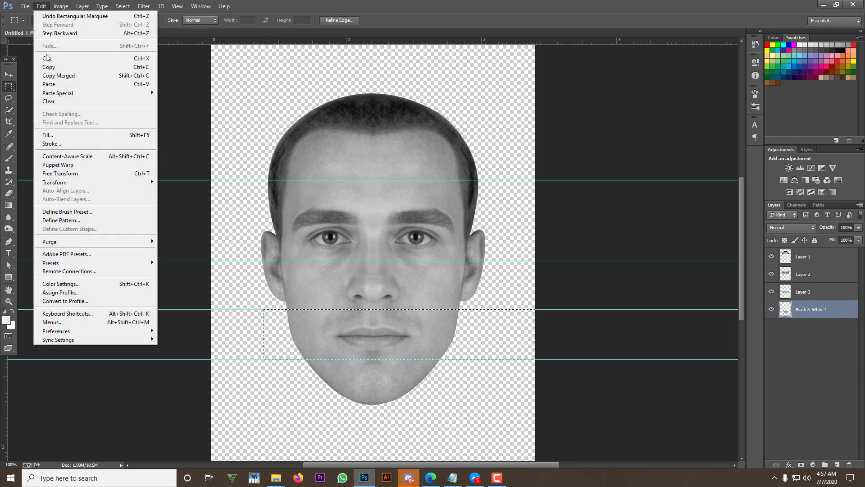
{"action": "left_click", "coordinate": [47, 58]}
{"action": "left_click", "coordinate": [41, 5]}
{"action": "mouse_move", "coordinate": [80, 93]}
{"action": "left_click", "coordinate": [180, 93]}
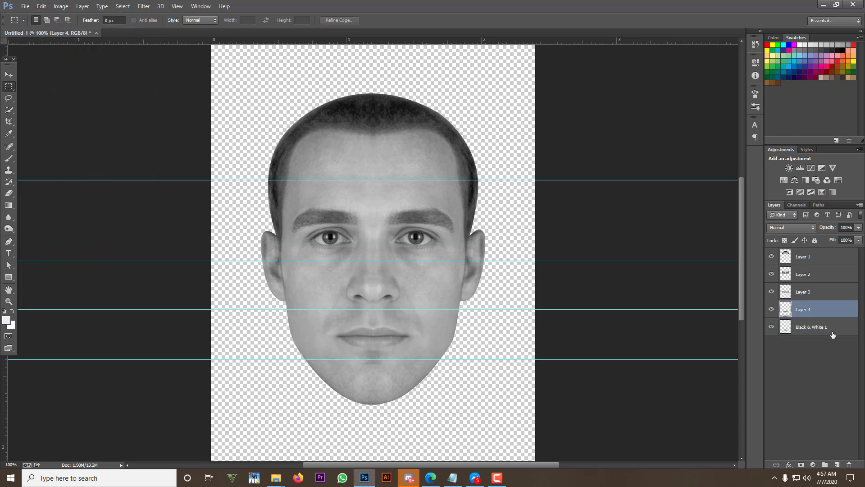
- Toggle the chin layer's visibility to check it, and shift the mouth strip on Layer 4 to the left of the face
{"action": "left_click", "coordinate": [823, 326]}
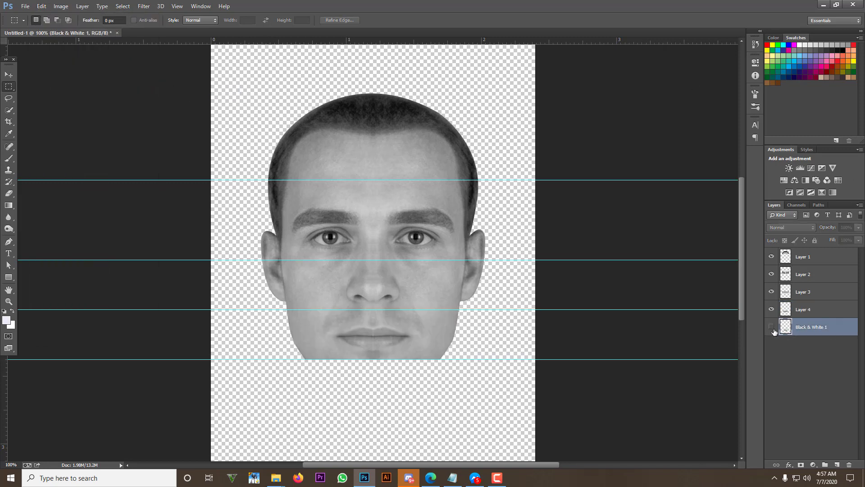
{"action": "left_click", "coordinate": [807, 309]}
{"action": "left_click", "coordinate": [8, 75]}
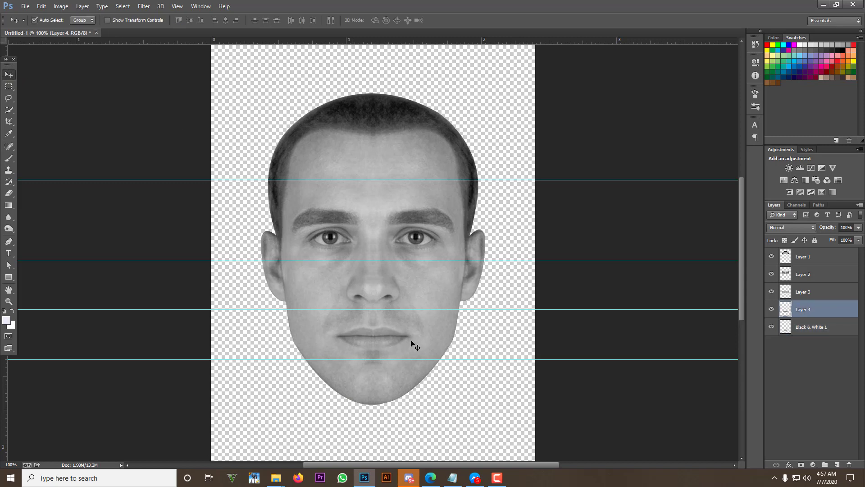
{"action": "left_click_drag", "start_coordinate": [410, 342], "coordinate": [371, 343]}
{"action": "key", "text": "ctrl+t"}
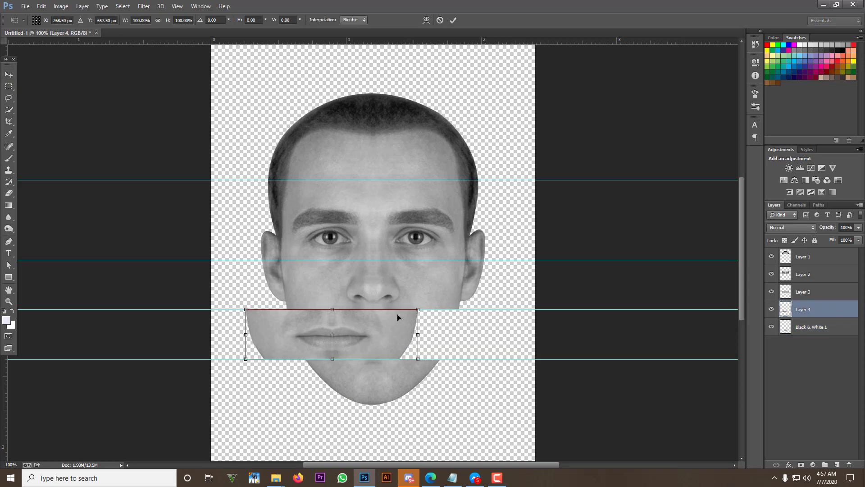
{"action": "left_click_drag", "start_coordinate": [422, 303], "coordinate": [421, 295]}
{"action": "key", "text": "ctrl+z"}
{"action": "key", "text": "ctrl+z"}
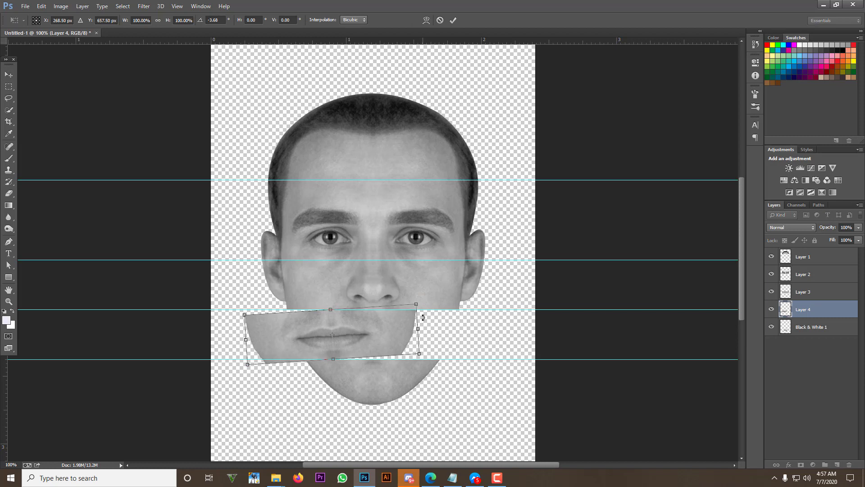
{"action": "key", "text": "ctrl+z"}
{"action": "left_click", "coordinate": [441, 21]}
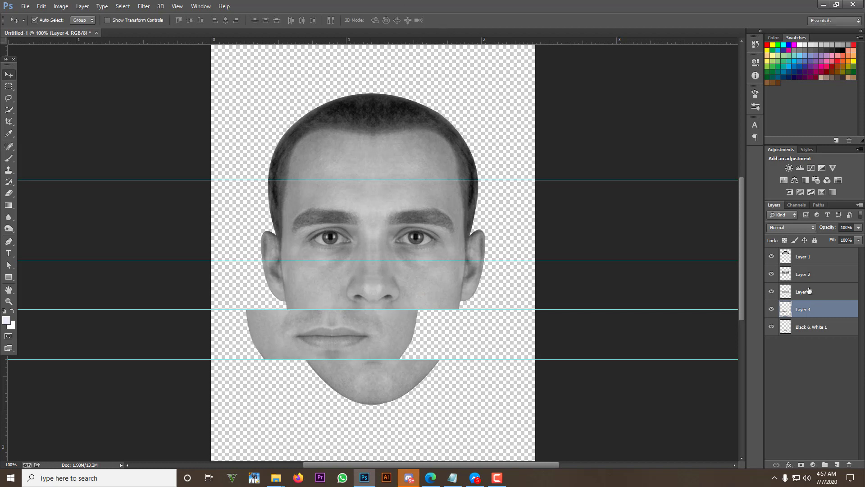
- Nudge the mouth strip back to the right until it passes slightly beyond the right edge of the face
{"action": "key", "text": "Right"}
{"action": "key", "text": "Right"}
{"action": "key", "text": "Right"}
{"action": "key", "text": "Right"}
{"action": "key", "text": "Right"}
{"action": "key", "text": "Right"}
{"action": "key", "text": "Right"}
{"action": "key", "text": "Right"}
{"action": "key", "text": "Right"}
{"action": "key", "text": "Right"}
{"action": "key", "text": "Right"}
{"action": "key", "text": "Right"}
{"action": "key", "text": "Right"}
{"action": "key", "text": "Right"}
{"action": "key", "text": "Right"}
{"action": "key", "text": "Right"}
{"action": "key", "text": "Right"}
{"action": "key", "text": "Right"}
{"action": "key", "text": "Right"}
{"action": "key", "text": "Right"}
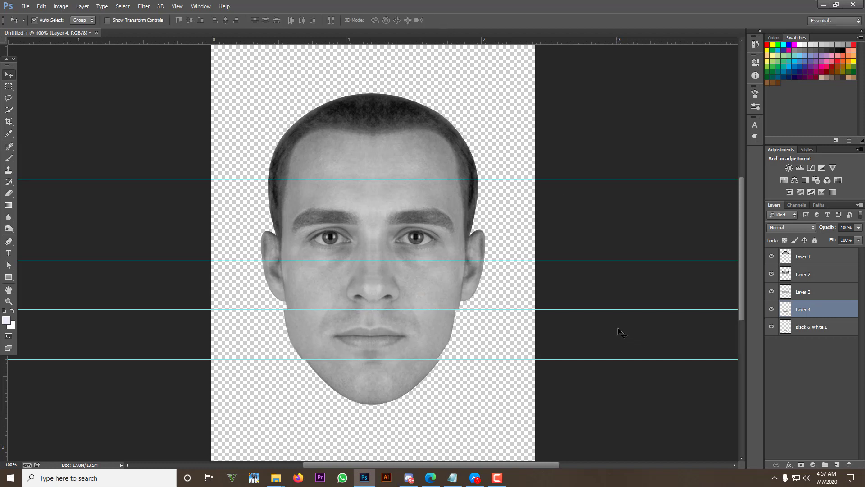
{"action": "key", "text": "Right"}
{"action": "key", "text": "Right"}
{"action": "key", "text": "Right"}
{"action": "key", "text": "Right"}
{"action": "key", "text": "Right"}
{"action": "key", "text": "Right"}
{"action": "key", "text": "Right"}
{"action": "key", "text": "Right"}
{"action": "key", "text": "Right"}
{"action": "key", "text": "Right"}
{"action": "key", "text": "Right"}
{"action": "key", "text": "Right"}
{"action": "key", "text": "Right"}
{"action": "key", "text": "Right"}
{"action": "key", "text": "Right"}
{"action": "key", "text": "Right"}
{"action": "key", "text": "Right"}
{"action": "key", "text": "Right"}
{"action": "key", "text": "Right"}
{"action": "key", "text": "Right"}
- Rotate the mouth strip slightly counter-clockwise, pull it a little to the left, and apply the transformation
{"action": "key", "text": "ctrl+t"}
{"action": "left_click_drag", "start_coordinate": [507, 304], "coordinate": [525, 282]}
{"action": "left_click_drag", "start_coordinate": [456, 332], "coordinate": [444, 332]}
{"action": "left_click", "coordinate": [453, 20]}
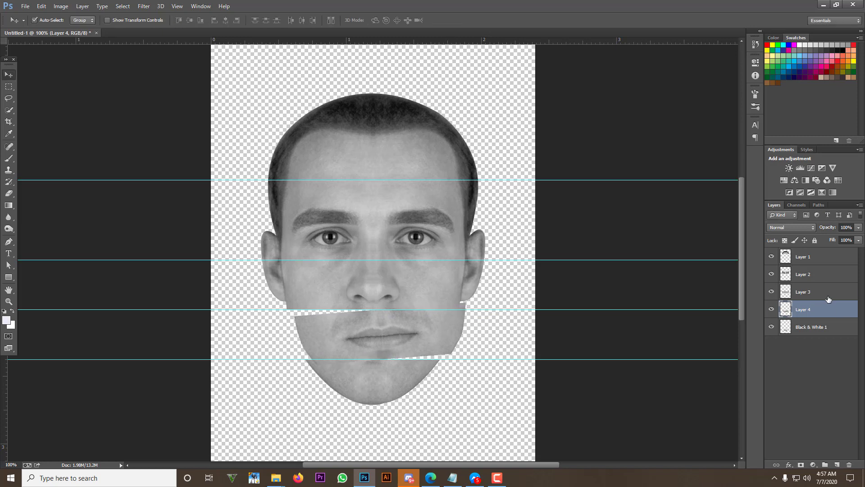
- Rotate the nose strip on Layer 3 slightly clockwise and apply the transformation
{"action": "left_click", "coordinate": [802, 291]}
{"action": "key", "text": "ctrl+t"}
{"action": "left_click_drag", "start_coordinate": [488, 245], "coordinate": [491, 254]}
{"action": "left_click", "coordinate": [454, 21]}
- Shift the eye strip on Layer 2 to the right, leave it almost level at -0.25°, and apply the transformation
{"action": "left_click", "coordinate": [807, 274]}
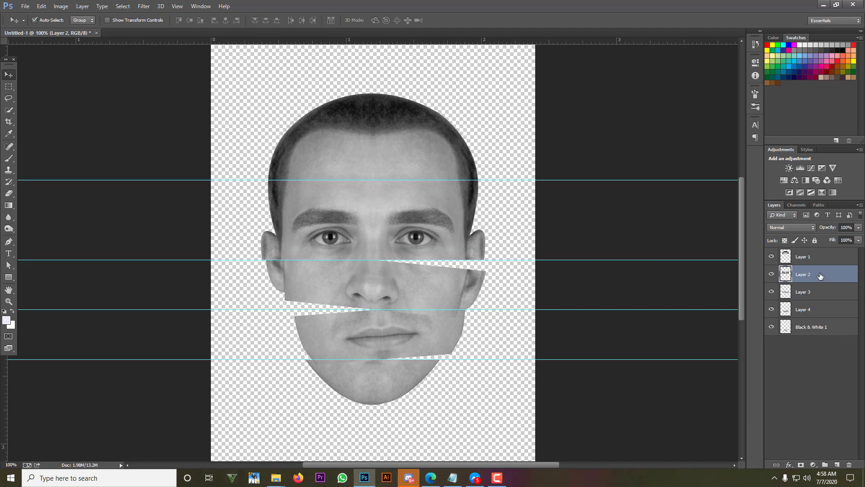
{"action": "key", "text": "ctrl+t"}
{"action": "left_click_drag", "start_coordinate": [497, 168], "coordinate": [496, 155]}
{"action": "left_click_drag", "start_coordinate": [417, 208], "coordinate": [434, 208]}
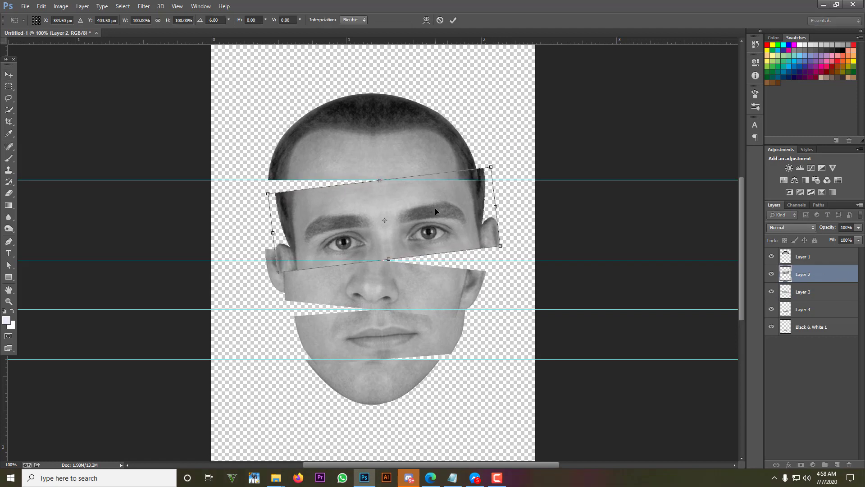
{"action": "left_click_drag", "start_coordinate": [512, 163], "coordinate": [516, 174]}
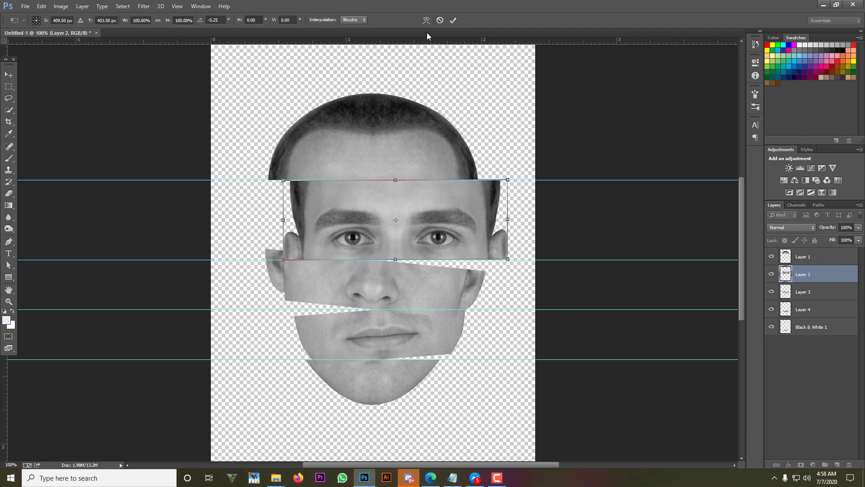
{"action": "left_click", "coordinate": [453, 21]}
- Rotate the forehead piece on Layer 1 about 3.7° clockwise and apply the transformation
{"action": "left_click", "coordinate": [401, 134]}
{"action": "key", "text": "ctrl+t"}
{"action": "left_click_drag", "start_coordinate": [488, 82], "coordinate": [500, 91]}
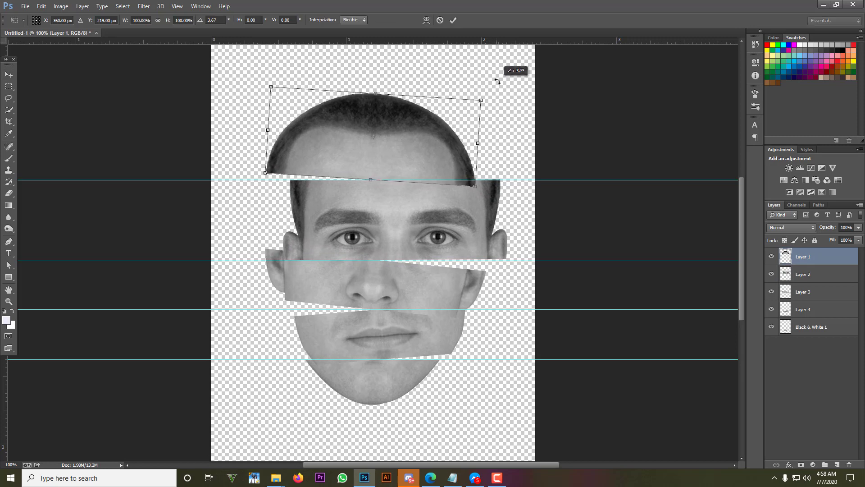
{"action": "left_click", "coordinate": [391, 291]}
- Remove all four horizontal guides from the canvas
{"action": "left_click", "coordinate": [585, 179]}
{"action": "left_click_drag", "start_coordinate": [585, 180], "coordinate": [590, 41]}
{"action": "left_click_drag", "start_coordinate": [585, 259], "coordinate": [625, 40]}
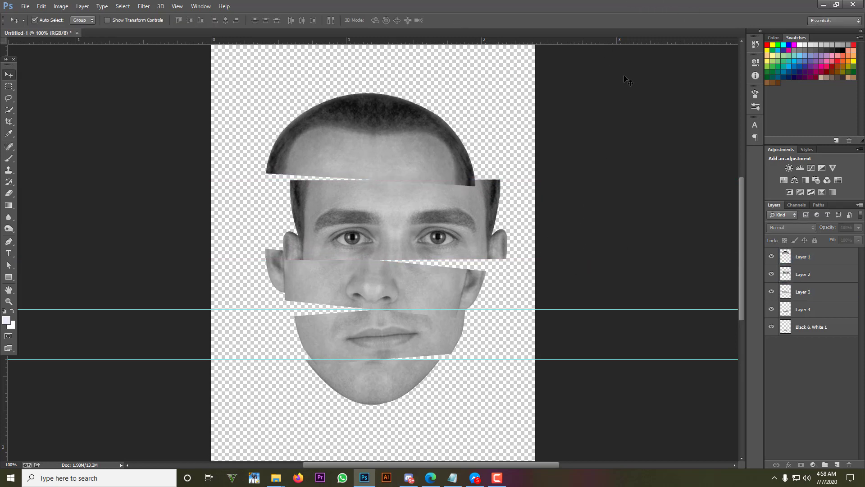
{"action": "left_click_drag", "start_coordinate": [595, 310], "coordinate": [601, 41]}
{"action": "left_click_drag", "start_coordinate": [610, 359], "coordinate": [590, 467]}
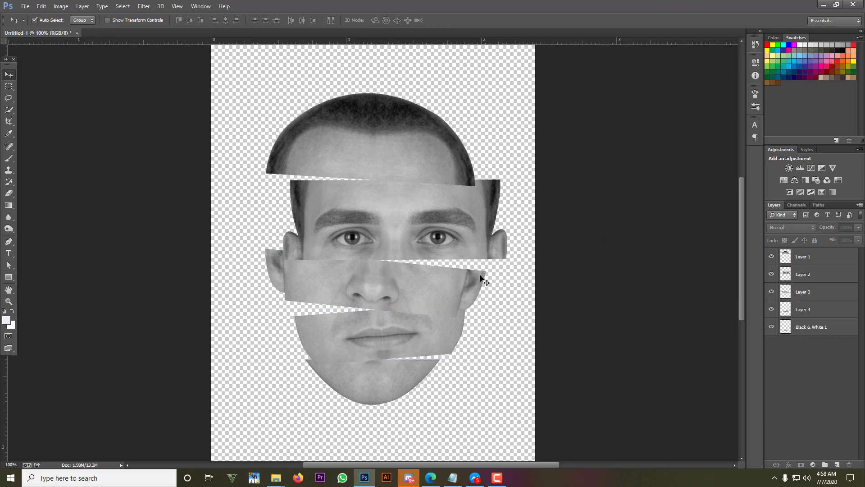
- Rotate the nose strip by about -2.91° to reduce its tilt, and move the eye strip slightly to the left
{"action": "left_click", "coordinate": [365, 290]}
{"action": "key", "text": "ctrl+t"}
{"action": "left_click_drag", "start_coordinate": [515, 249], "coordinate": [511, 246]}
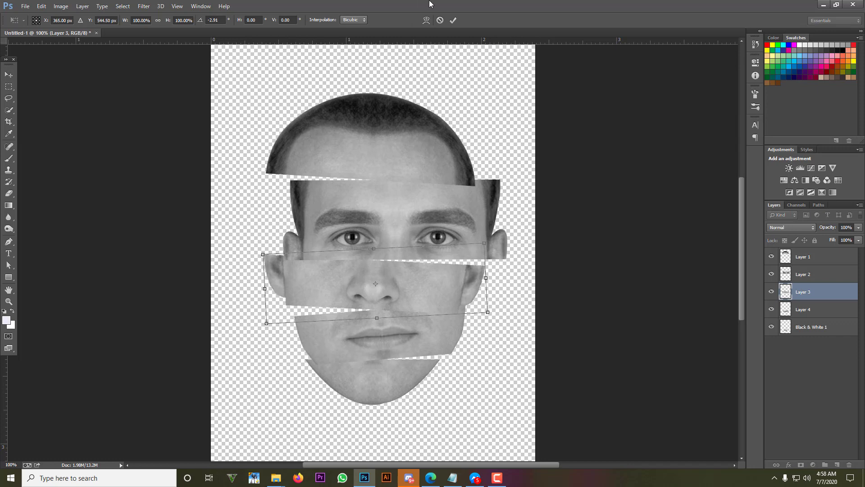
{"action": "left_click", "coordinate": [453, 20]}
{"action": "left_click_drag", "start_coordinate": [420, 205], "coordinate": [417, 204]}
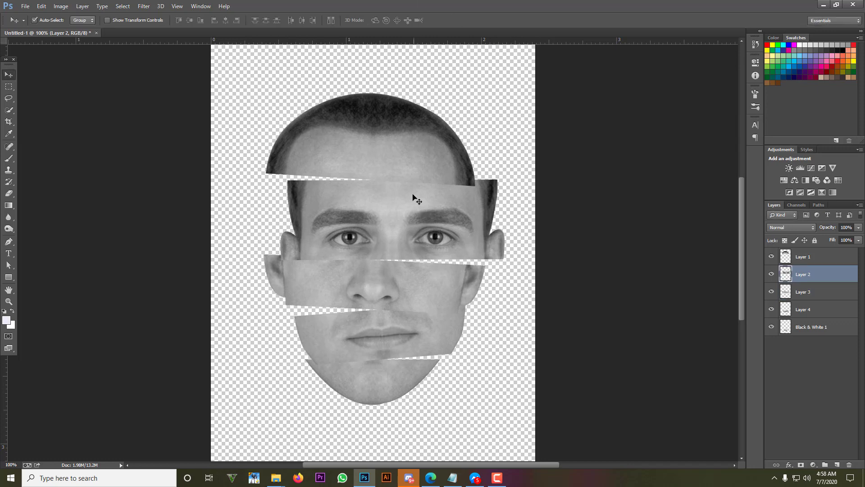
- Draw a light blue ellipse of about 265 × 64 px above Layer 1, across the left part of the gap below the forehead
{"action": "scroll", "coordinate": [414, 195], "scroll_direction": "up", "scroll_amount": 1}
{"action": "scroll", "coordinate": [452, 332], "scroll_direction": "down", "scroll_amount": 5}
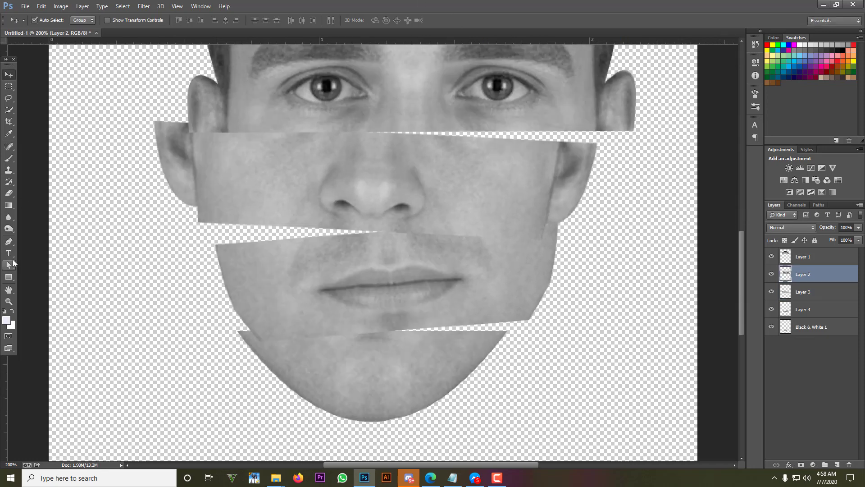
{"action": "right_click", "coordinate": [8, 277]}
{"action": "left_click", "coordinate": [43, 296]}
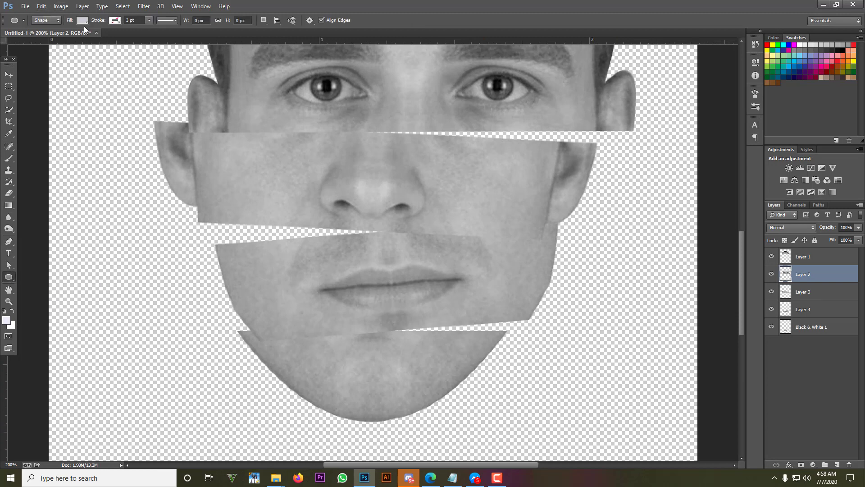
{"action": "left_click", "coordinate": [83, 20]}
{"action": "left_click", "coordinate": [821, 223]}
{"action": "left_click", "coordinate": [807, 257]}
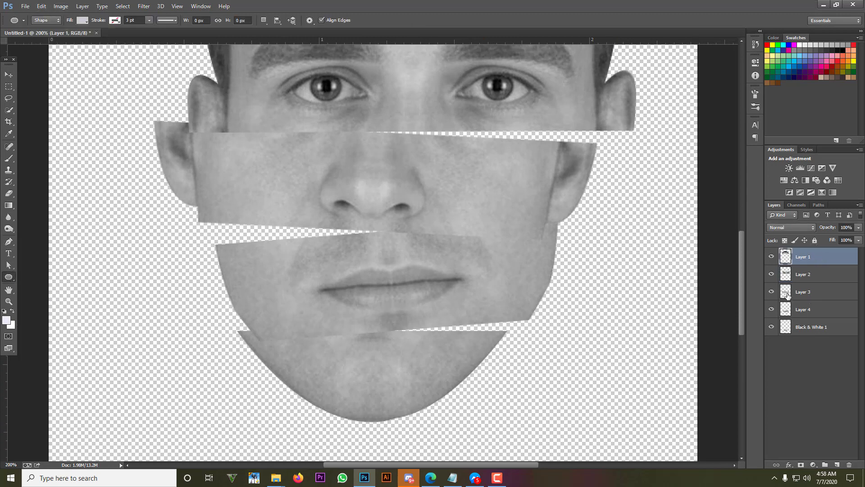
{"action": "scroll", "coordinate": [722, 284], "scroll_direction": "up", "scroll_amount": 4}
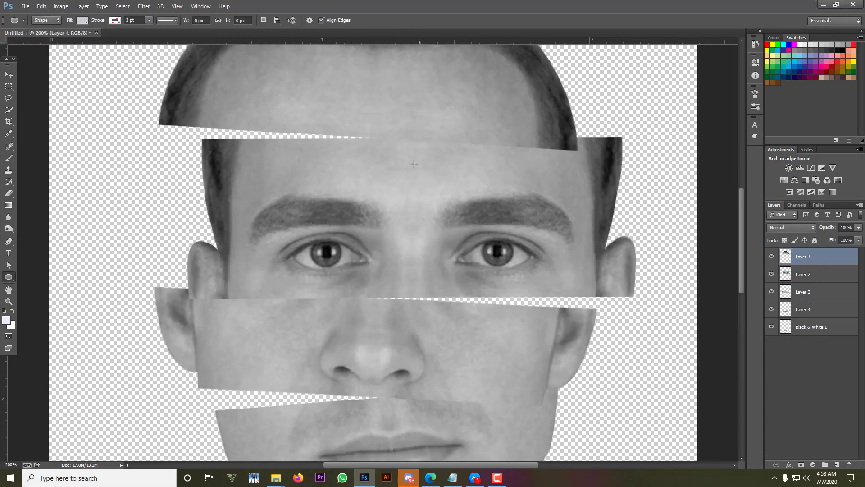
{"action": "left_click", "coordinate": [85, 23]}
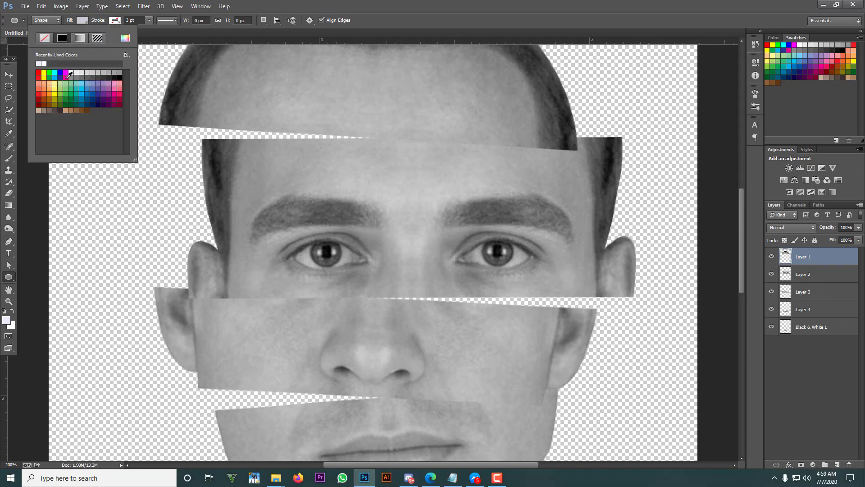
{"action": "left_click_drag", "start_coordinate": [397, 153], "coordinate": [158, 96]}
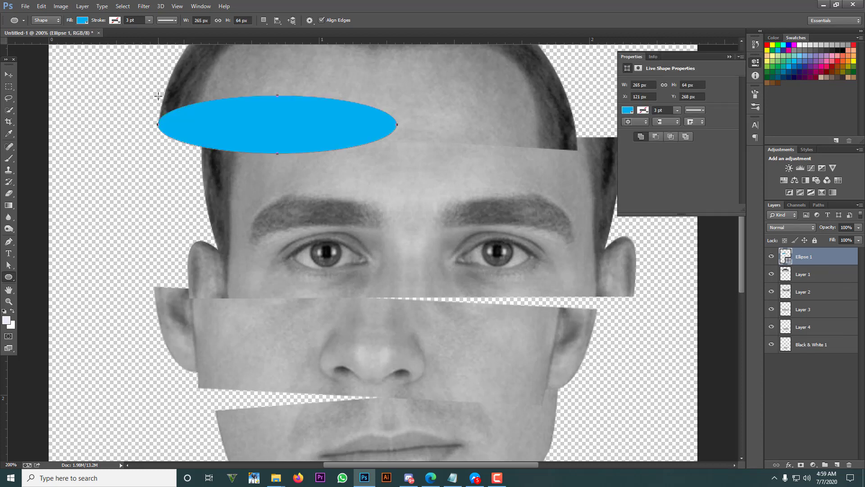
{"action": "left_click", "coordinate": [729, 56]}
- Move the blue ellipse layer beneath the forehead piece on Layer 1, and select Layer 2
{"action": "left_click_drag", "start_coordinate": [817, 256], "coordinate": [813, 276]}
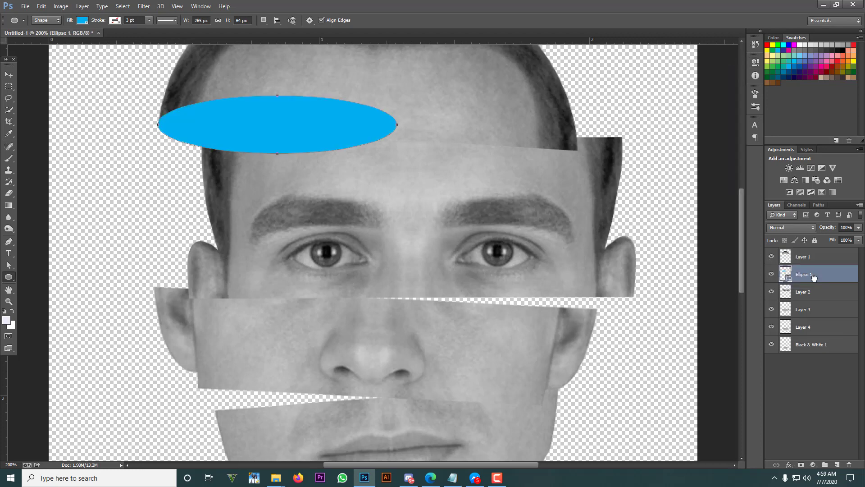
{"action": "left_click", "coordinate": [818, 292]}
{"action": "scroll", "coordinate": [451, 226], "scroll_direction": "up", "scroll_amount": 2}
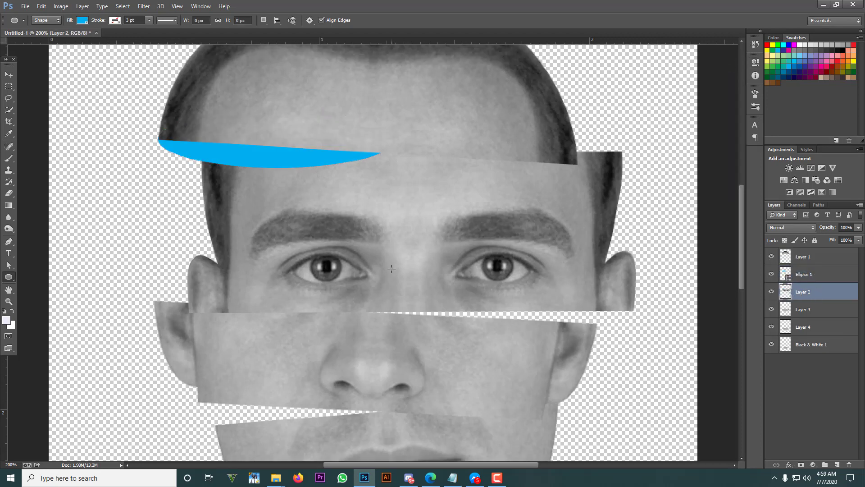
{"action": "left_click", "coordinate": [458, 203]}
{"action": "left_click", "coordinate": [459, 185]}
{"action": "left_click", "coordinate": [729, 56]}
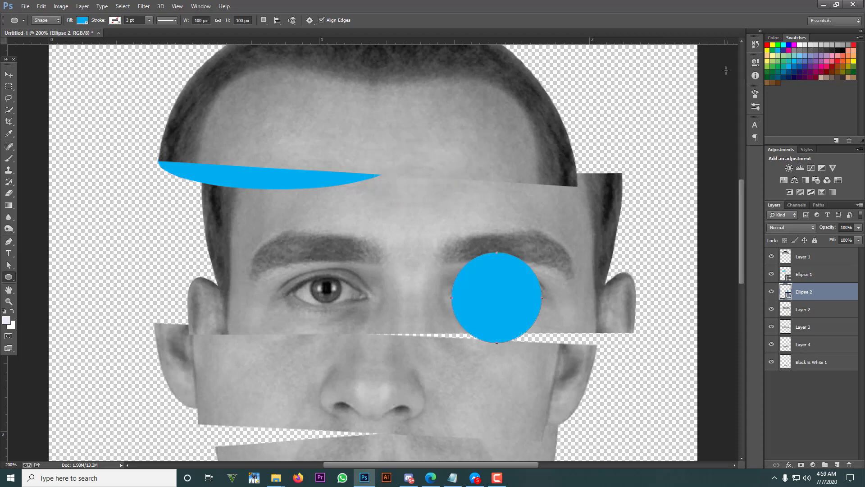
{"action": "key", "text": "Delete"}
- Move the blue ellipse layer beneath Layer 2, and shift the eye strip slightly left and down
{"action": "left_click_drag", "start_coordinate": [817, 274], "coordinate": [815, 299]}
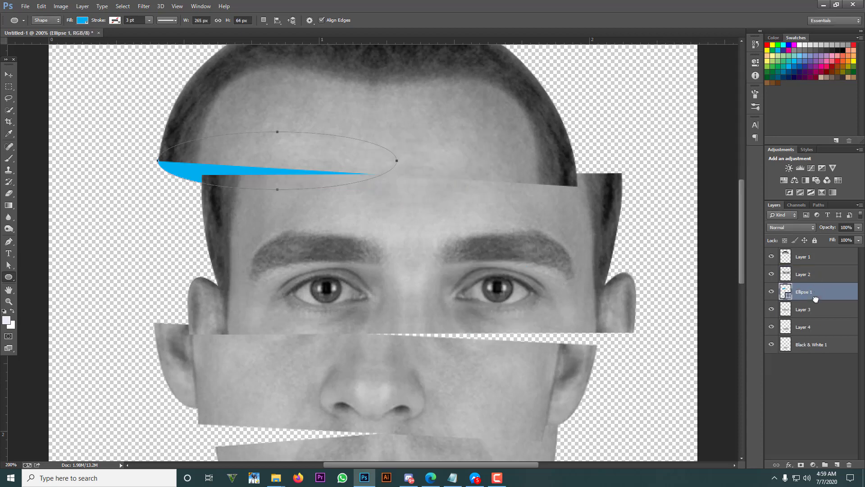
{"action": "left_click", "coordinate": [7, 76]}
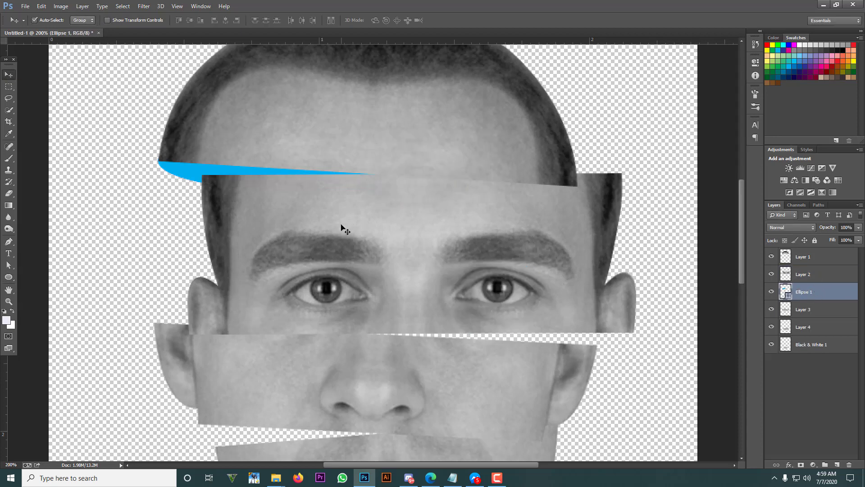
{"action": "mouse_move", "coordinate": [355, 225]}
{"action": "left_mouse_down"}
{"action": "mouse_move", "coordinate": [332, 226]}
{"action": "mouse_move", "coordinate": [350, 228]}
{"action": "left_mouse_up"}
- Stretch the blue ellipse to the right along the gap below the forehead, to about 338 × 66 px
{"action": "left_click", "coordinate": [820, 291]}
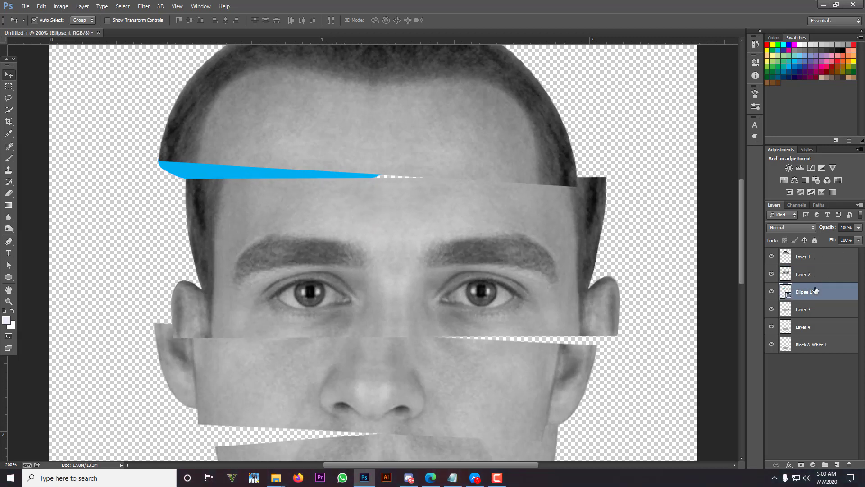
{"action": "key", "text": "ctrl+t"}
{"action": "left_click_drag", "start_coordinate": [398, 161], "coordinate": [462, 161]}
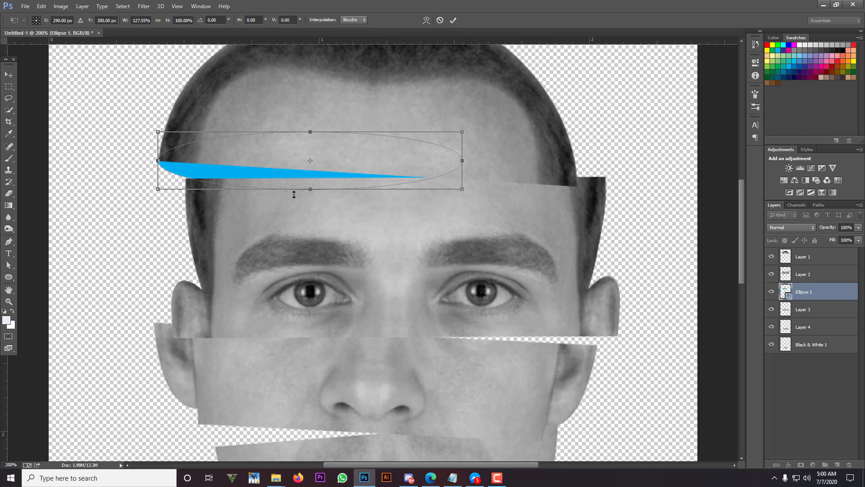
{"action": "left_click_drag", "start_coordinate": [311, 189], "coordinate": [312, 191]}
{"action": "left_click", "coordinate": [453, 19]}
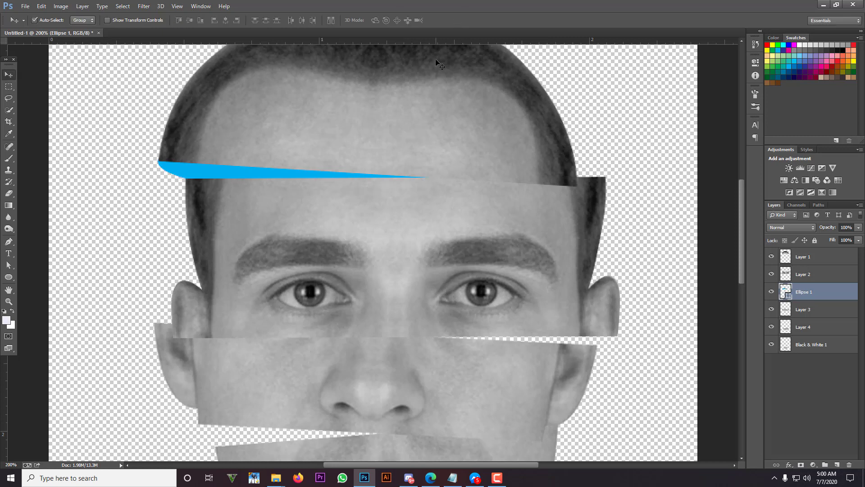
{"action": "key", "text": "ctrl+minus"}
{"action": "key", "text": "ctrl+minus"}
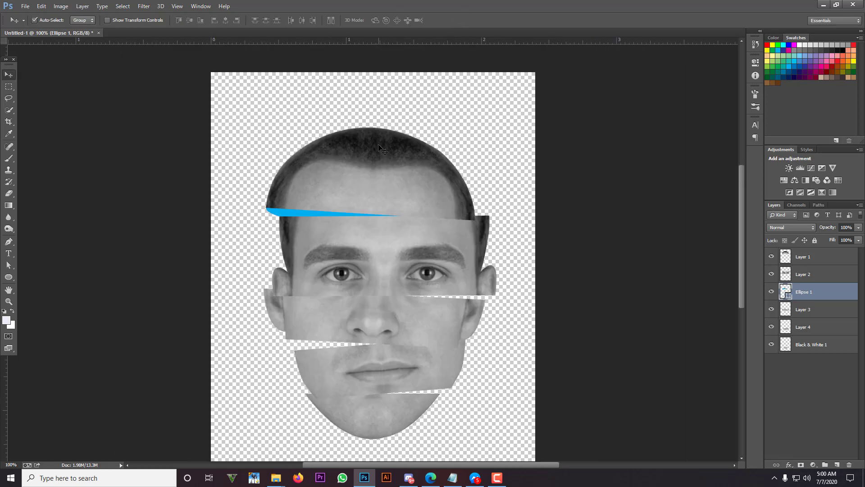
- Draw an ellipse of about 237 × 33 px above Layer 3, across the right part of the gap below the eyes
{"action": "key", "text": "ctrl+plus"}
{"action": "key", "text": "ctrl+plus"}
{"action": "left_click", "coordinate": [9, 276]}
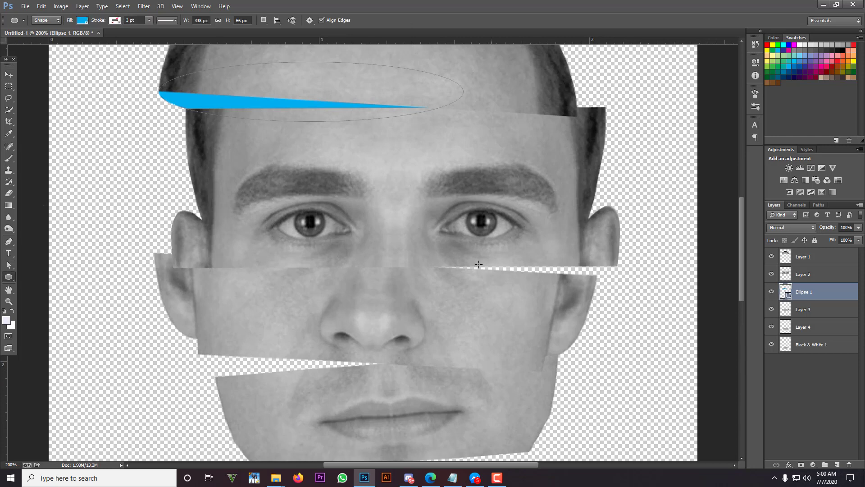
{"action": "left_click", "coordinate": [844, 275]}
{"action": "left_click", "coordinate": [833, 257]}
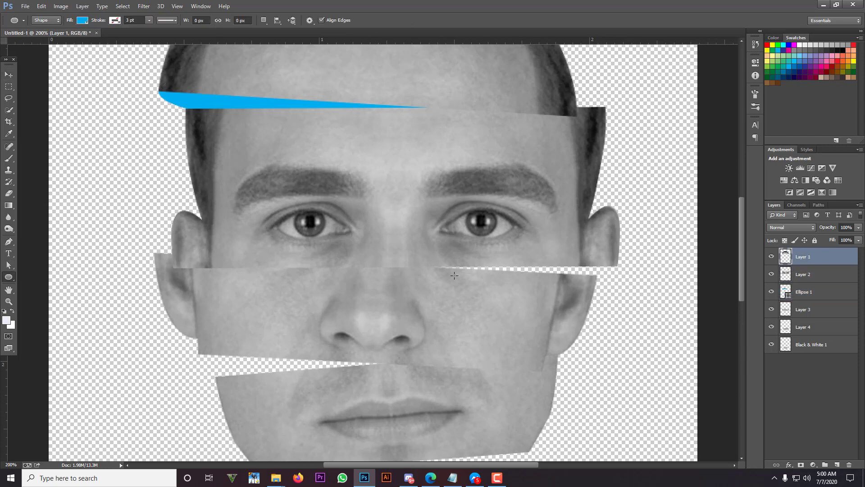
{"action": "left_click", "coordinate": [811, 276]}
{"action": "left_click", "coordinate": [815, 311]}
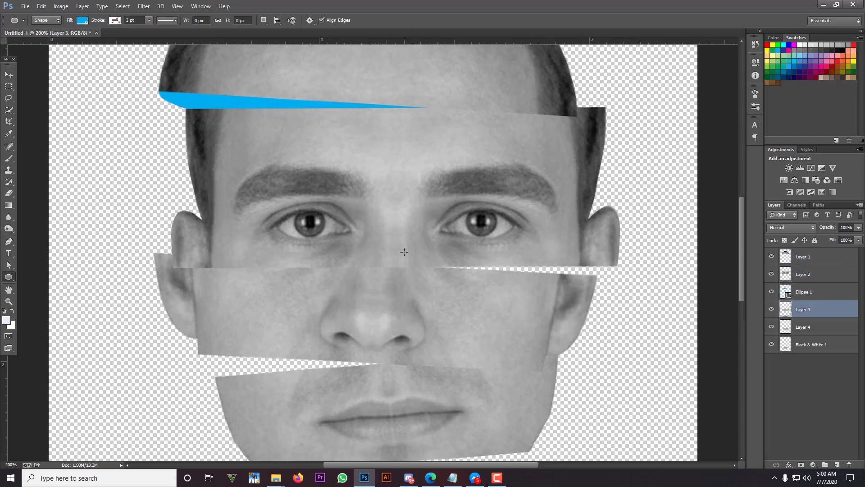
{"action": "left_click_drag", "start_coordinate": [404, 252], "coordinate": [618, 282]}
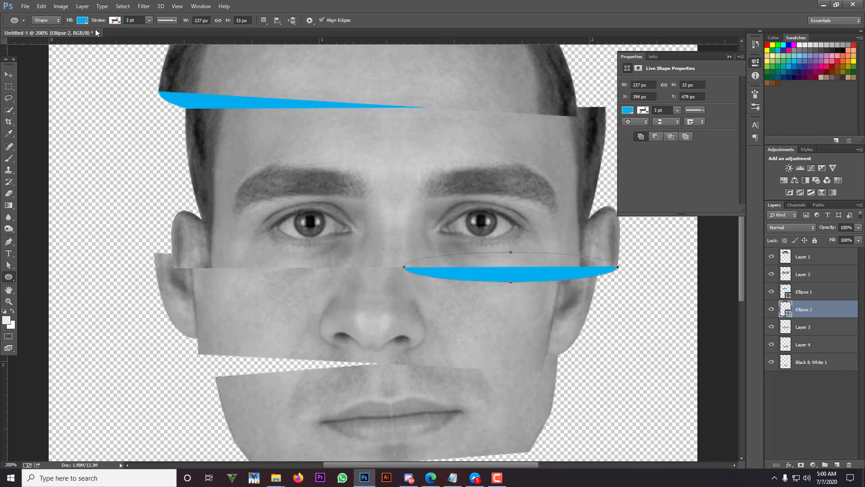
- Set the fill of the new ellipse below the eyes to bright magenta
{"action": "left_click", "coordinate": [82, 21]}
{"action": "left_click", "coordinate": [40, 72]}
{"action": "left_click", "coordinate": [117, 92]}
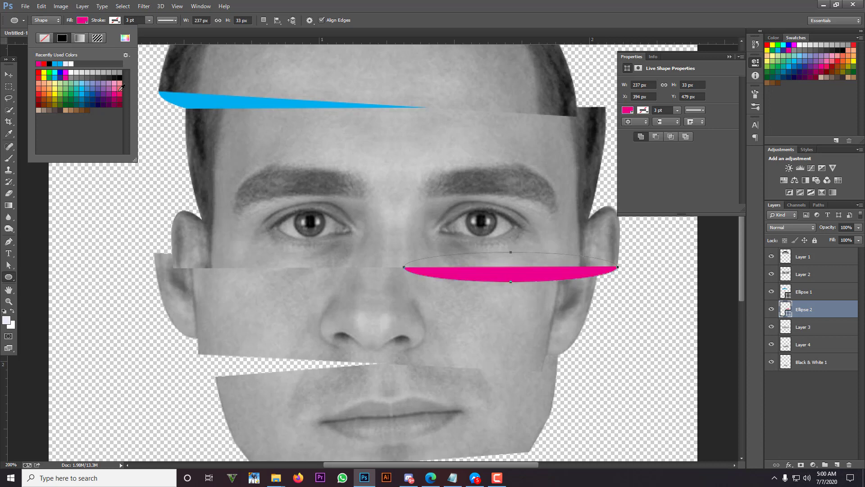
{"action": "left_click", "coordinate": [66, 72]}
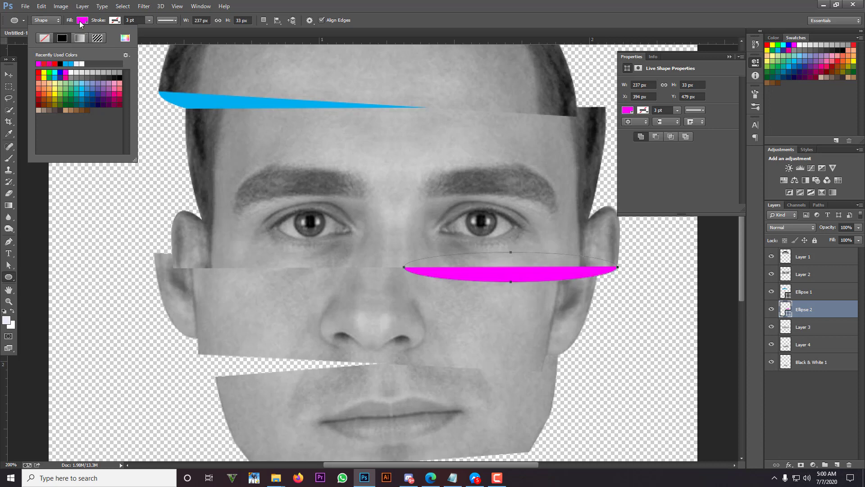
- Move the magenta ellipse layer beneath Layer 3, and fine-tune the nose strip's position
{"action": "left_click", "coordinate": [9, 74]}
{"action": "left_click_drag", "start_coordinate": [810, 327], "coordinate": [809, 335]}
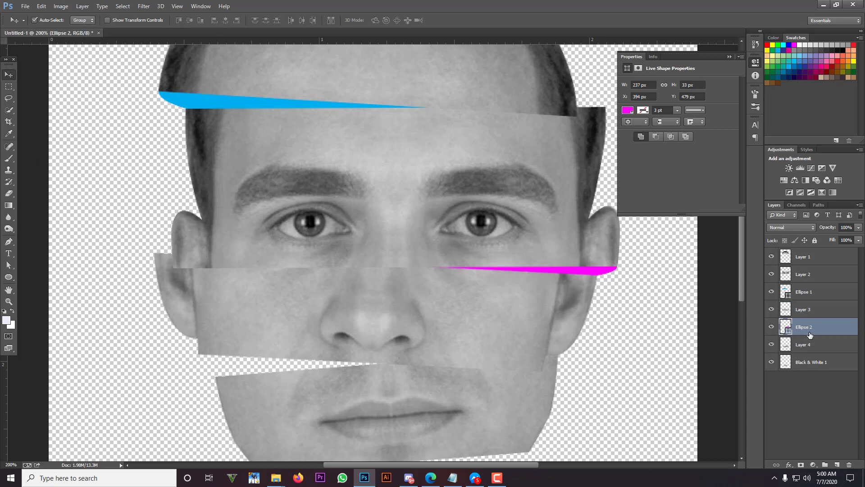
{"action": "left_click_drag", "start_coordinate": [540, 324], "coordinate": [532, 322]}
{"action": "key", "text": "Up"}
{"action": "key", "text": "Up"}
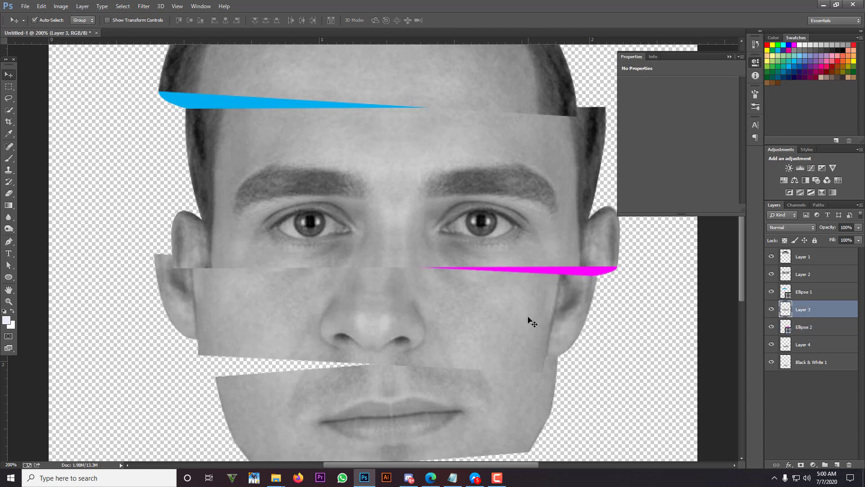
- Widen the magenta ellipse to the left, to about 264 px
{"action": "left_click", "coordinate": [832, 325]}
{"action": "key", "text": "ctrl+t"}
{"action": "left_click_drag", "start_coordinate": [394, 257], "coordinate": [382, 256]}
{"action": "left_click", "coordinate": [453, 20]}
{"action": "scroll", "coordinate": [512, 261], "scroll_direction": "down", "scroll_amount": 4}
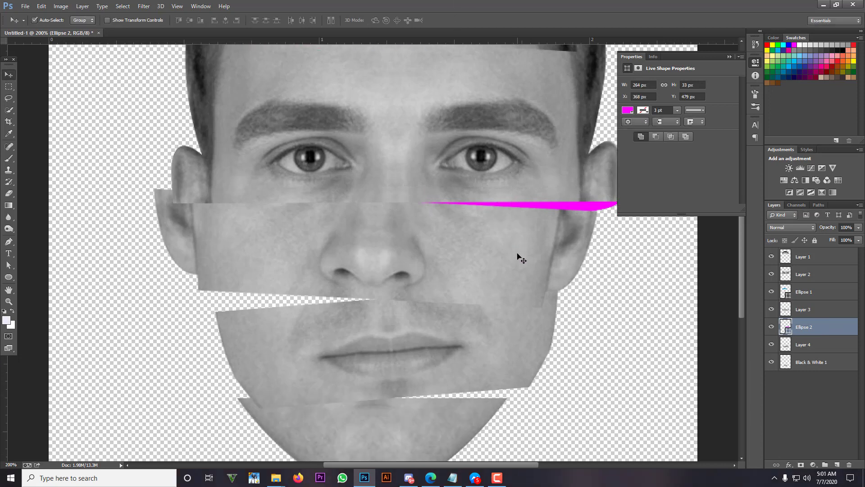
- Shift the mouth strip on Layer 4 to the left and rotate it by about 1.49°
{"action": "left_click", "coordinate": [382, 327]}
{"action": "left_click_drag", "start_coordinate": [382, 327], "coordinate": [370, 322]}
{"action": "key", "text": "ctrl+t"}
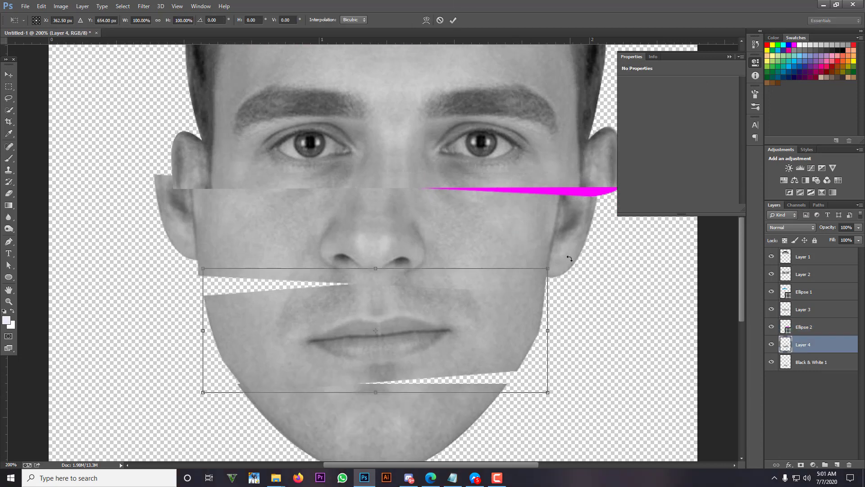
{"action": "left_click_drag", "start_coordinate": [570, 257], "coordinate": [584, 246]}
{"action": "left_click_drag", "start_coordinate": [505, 352], "coordinate": [503, 345]}
{"action": "left_click_drag", "start_coordinate": [586, 303], "coordinate": [584, 333]}
{"action": "left_click_drag", "start_coordinate": [487, 327], "coordinate": [481, 342]}
{"action": "left_click_drag", "start_coordinate": [559, 302], "coordinate": [575, 241]}
{"action": "left_click_drag", "start_coordinate": [400, 359], "coordinate": [414, 342]}
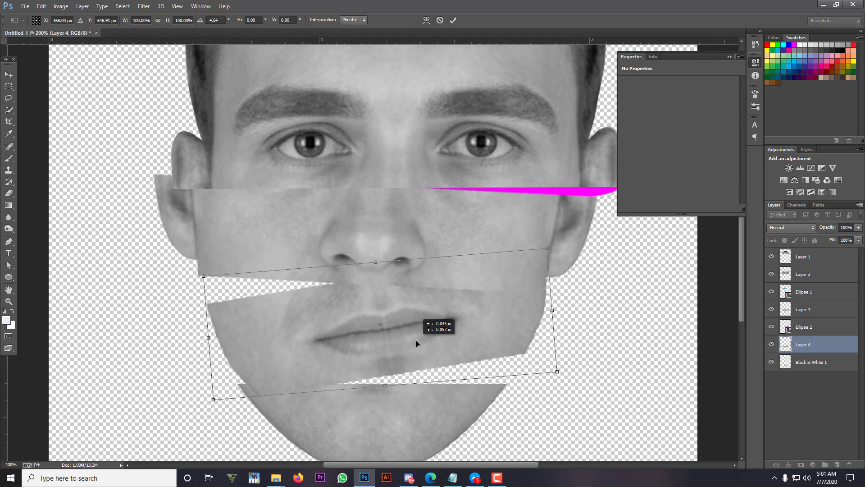
{"action": "left_click_drag", "start_coordinate": [567, 254], "coordinate": [572, 264]}
{"action": "left_click_drag", "start_coordinate": [394, 326], "coordinate": [386, 318]}
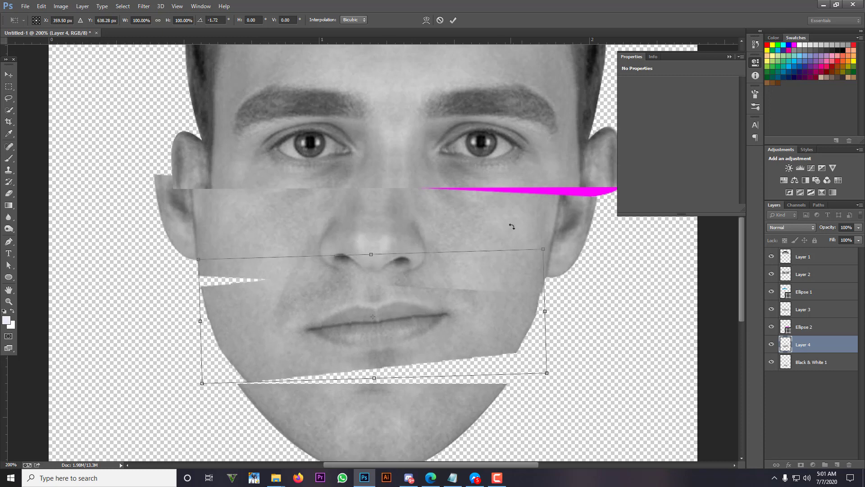
{"action": "left_click_drag", "start_coordinate": [512, 226], "coordinate": [516, 235]}
{"action": "left_click_drag", "start_coordinate": [407, 306], "coordinate": [361, 326]}
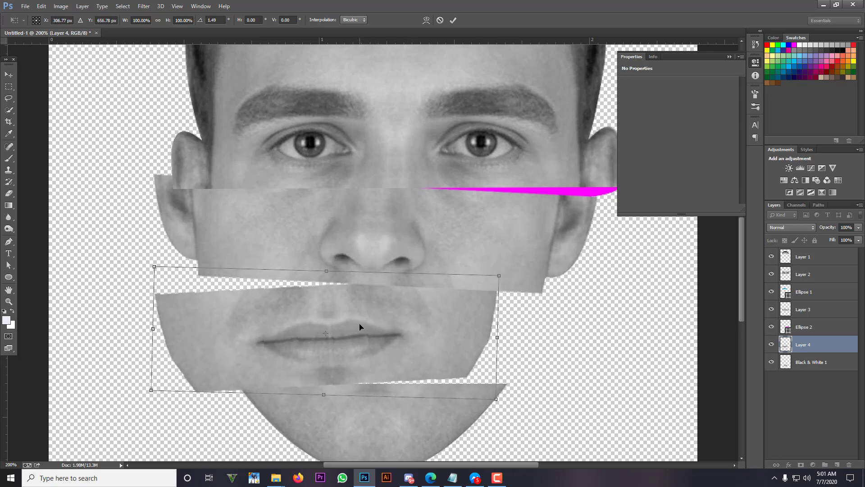
{"action": "left_click", "coordinate": [452, 19]}
- Shift the chin piece slightly down and left, and move the nose strip a little left and down
{"action": "scroll", "coordinate": [455, 279], "scroll_direction": "down", "scroll_amount": 1}
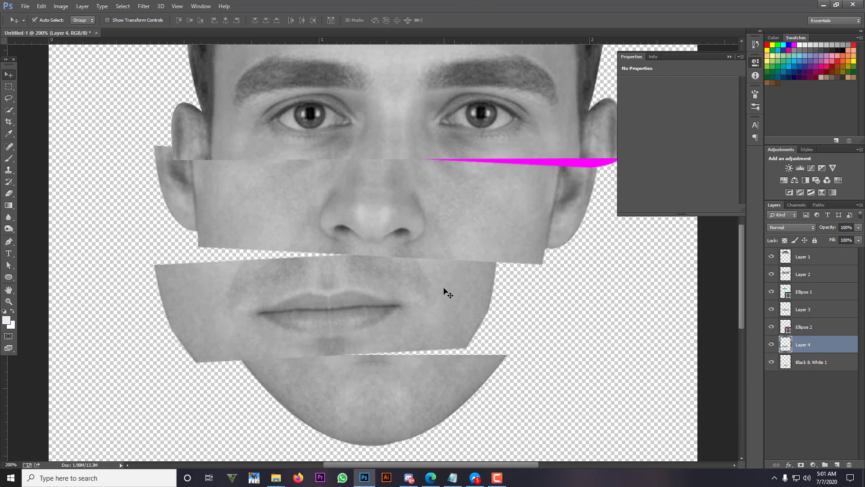
{"action": "mouse_move", "coordinate": [428, 386]}
{"action": "left_mouse_down"}
{"action": "mouse_move", "coordinate": [440, 388]}
{"action": "mouse_move", "coordinate": [426, 379]}
{"action": "mouse_move", "coordinate": [498, 398]}
{"action": "mouse_move", "coordinate": [426, 390]}
{"action": "left_mouse_up"}
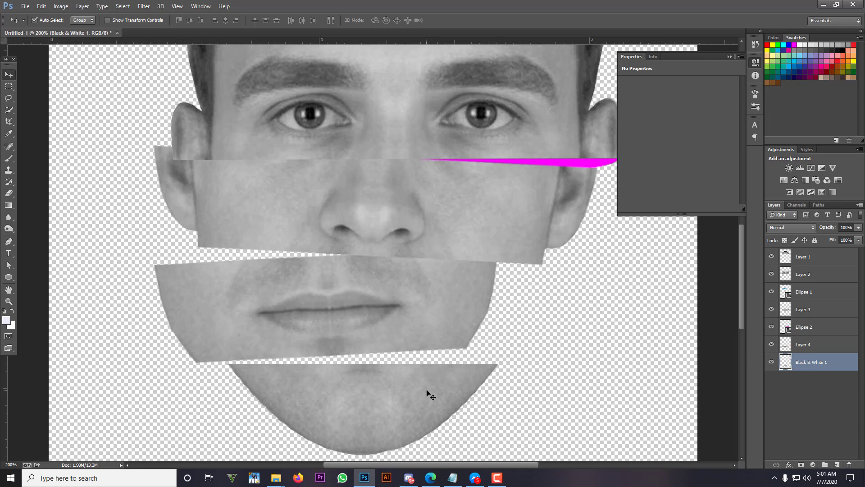
{"action": "key", "text": "ctrl+0"}
{"action": "left_click_drag", "start_coordinate": [404, 279], "coordinate": [398, 281]}
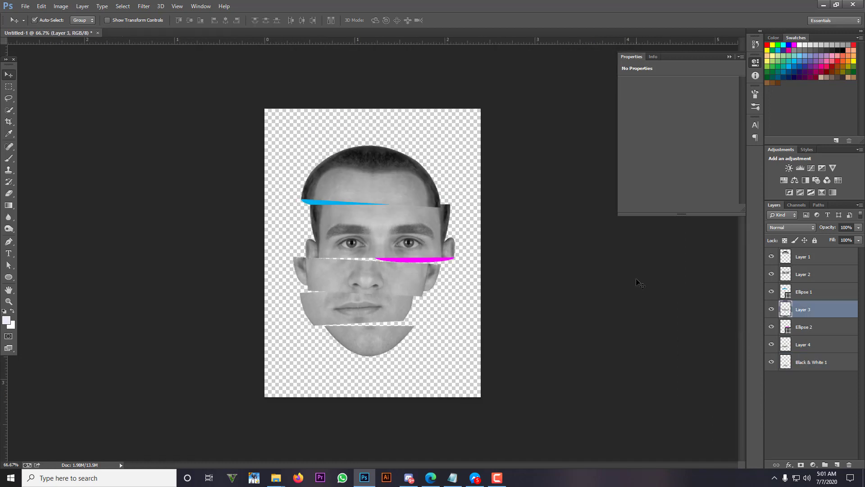
- Enlarge the magenta ellipse to about 476 × 89 px and position it to fill the whole gap below the eyes
{"action": "key", "text": "ctrl+plus"}
{"action": "key", "text": "ctrl+plus"}
{"action": "left_click_drag", "start_coordinate": [514, 282], "coordinate": [328, 282]}
{"action": "key", "text": "ctrl+t"}
{"action": "left_click_drag", "start_coordinate": [426, 273], "coordinate": [616, 273]}
{"action": "left_click_drag", "start_coordinate": [404, 290], "coordinate": [404, 338]}
{"action": "left_click_drag", "start_coordinate": [544, 298], "coordinate": [550, 266]}
{"action": "left_click", "coordinate": [452, 20]}
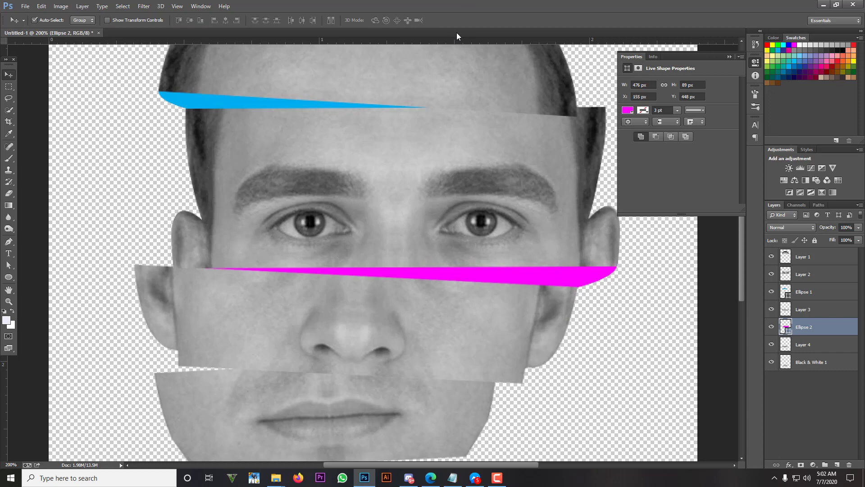
{"action": "key", "text": "Down"}
{"action": "key", "text": "ctrl+minus"}
{"action": "key", "text": "ctrl+plus"}
- Shift the mouth strip slightly right and down, and draw an ellipse of about 294 × 61 px above Layer 4 across the gap below the nose
{"action": "scroll", "coordinate": [358, 395], "scroll_direction": "down", "scroll_amount": 3}
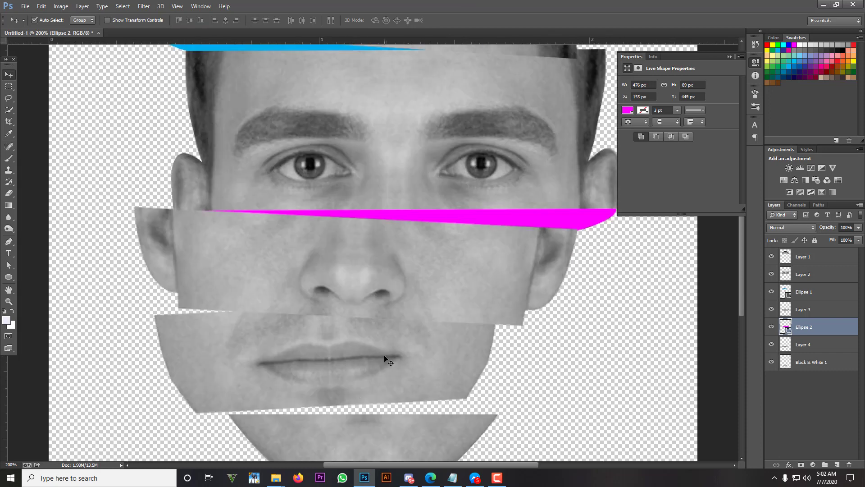
{"action": "left_click_drag", "start_coordinate": [384, 359], "coordinate": [392, 364]}
{"action": "left_click", "coordinate": [820, 325]}
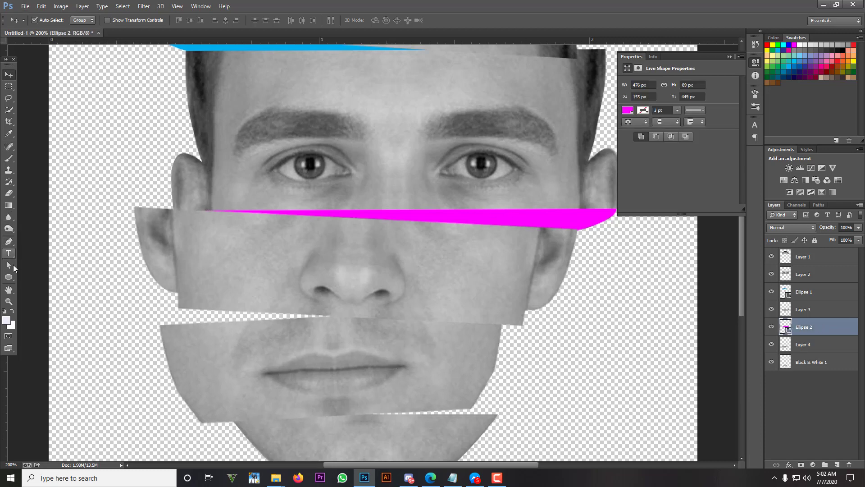
{"action": "left_click", "coordinate": [8, 277]}
{"action": "left_click", "coordinate": [803, 344]}
{"action": "left_click_drag", "start_coordinate": [433, 307], "coordinate": [168, 359]}
- Set the fill of the new ellipse below the nose to red
{"action": "left_click", "coordinate": [83, 20]}
{"action": "left_click", "coordinate": [120, 89]}
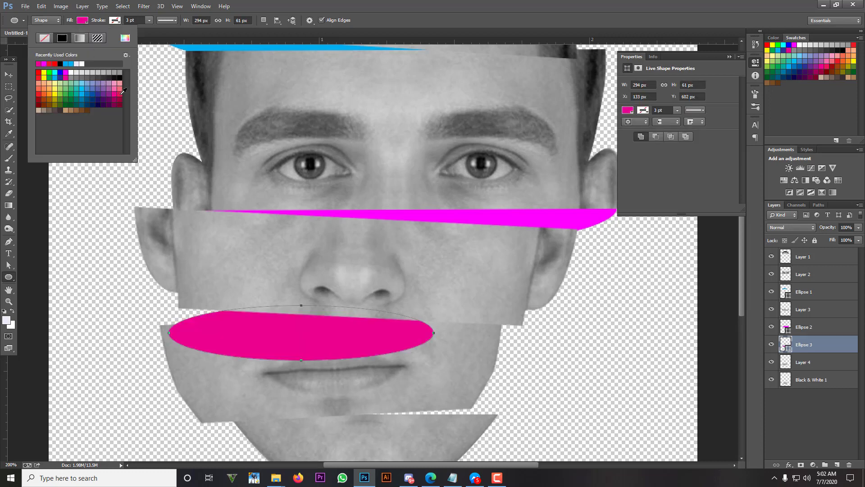
{"action": "left_click", "coordinate": [44, 82]}
{"action": "left_click", "coordinate": [71, 83]}
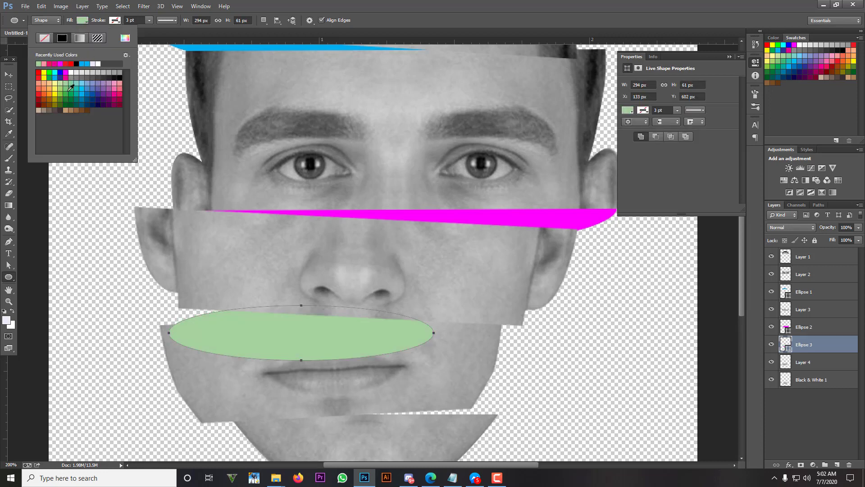
{"action": "left_click", "coordinate": [67, 92]}
{"action": "left_click", "coordinate": [67, 98]}
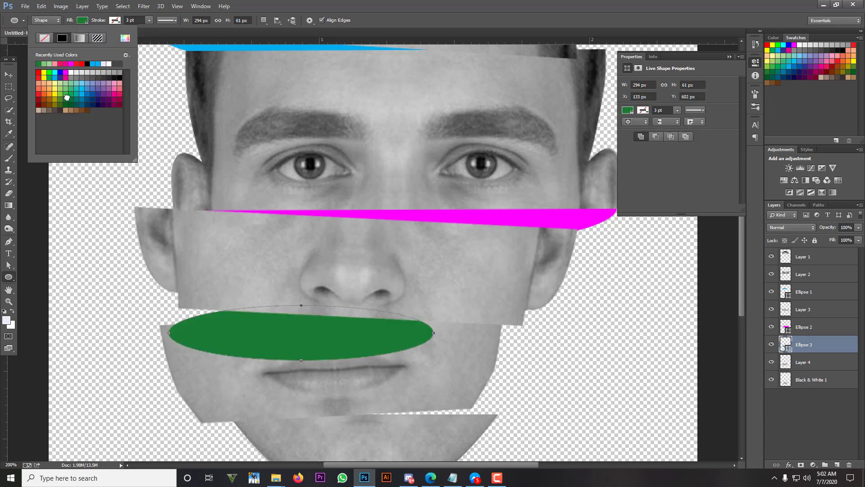
{"action": "left_click", "coordinate": [39, 94]}
- Move the red ellipse slightly up and left, and place its layer beneath Layer 4
{"action": "left_click", "coordinate": [7, 75]}
{"action": "left_click_drag", "start_coordinate": [270, 318], "coordinate": [264, 309]}
{"action": "left_click_drag", "start_coordinate": [804, 344], "coordinate": [798, 365]}
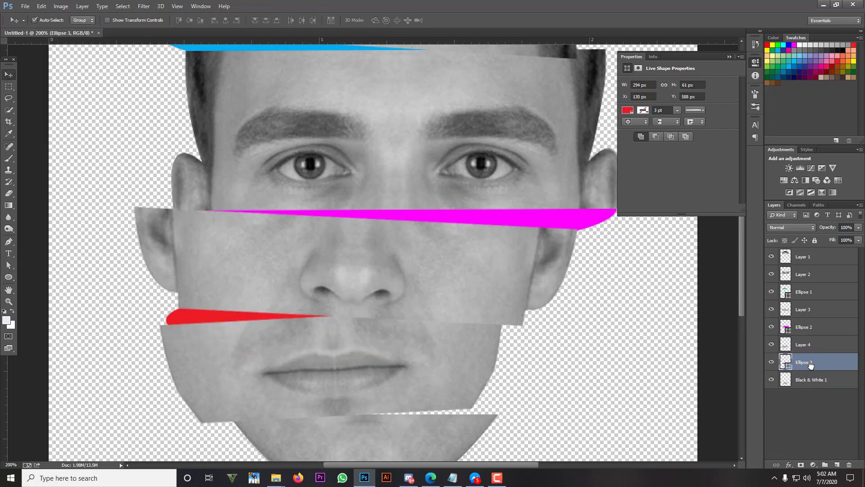
- Stretch the red ellipse to the right, to about 377 × 63 px
{"action": "key", "text": "ctrl+t"}
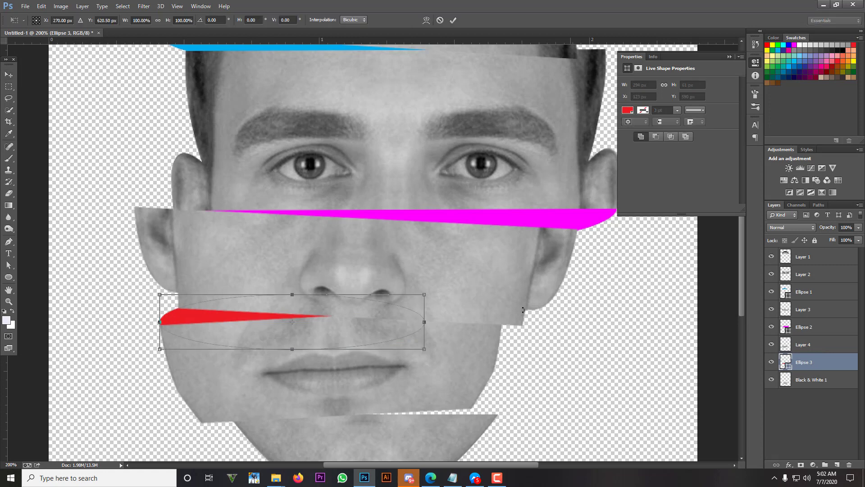
{"action": "left_click_drag", "start_coordinate": [423, 318], "coordinate": [498, 321]}
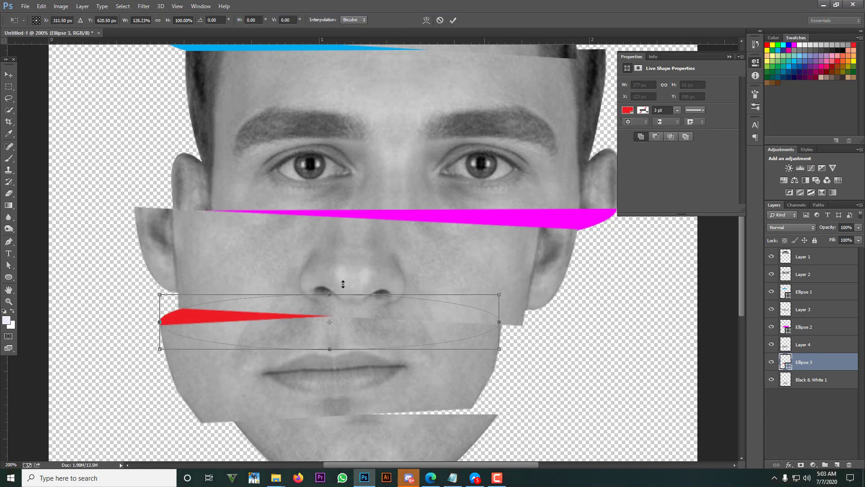
{"action": "left_click_drag", "start_coordinate": [332, 295], "coordinate": [333, 293]}
{"action": "left_click", "coordinate": [453, 20]}
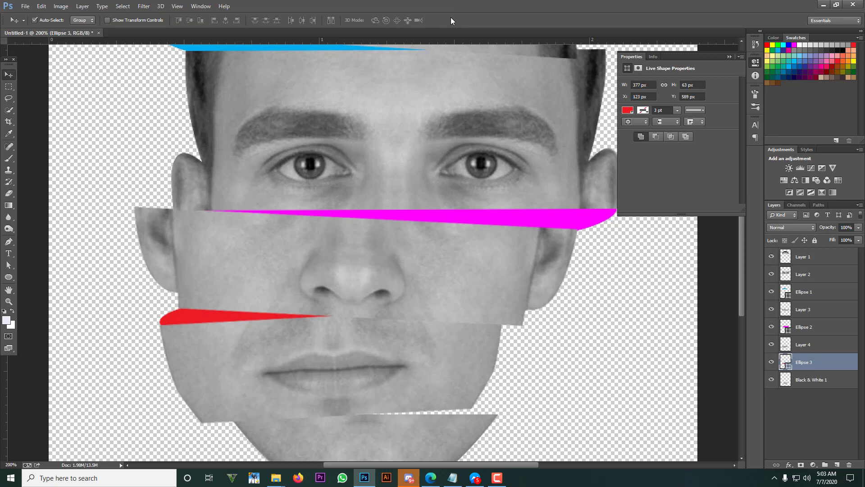
{"action": "key", "text": "ctrl+minus"}
{"action": "key", "text": "ctrl+minus"}
{"action": "key", "text": "ctrl+plus"}
{"action": "key", "text": "ctrl+plus"}
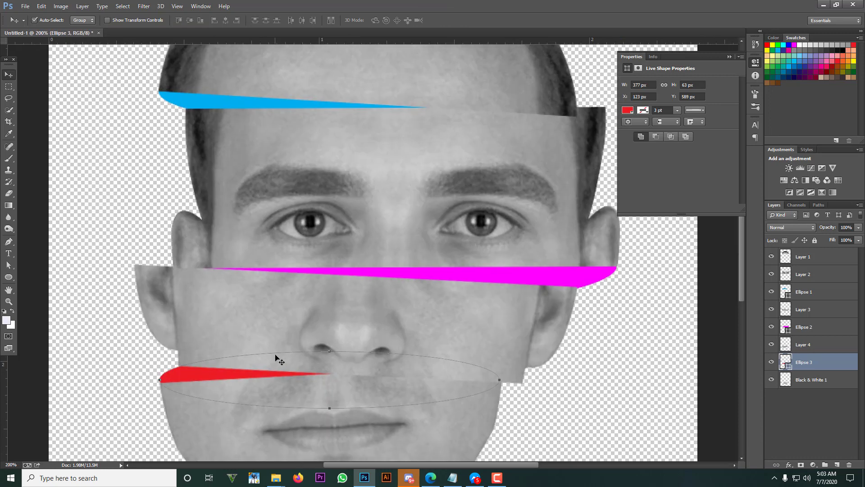
- Rotate Layer 4 and the red ellipse together by about 2°, shifting them slightly right and down
{"action": "scroll", "coordinate": [411, 301], "scroll_direction": "down", "scroll_amount": 3}
{"action": "left_click", "coordinate": [803, 344], "text": "shift"}
{"action": "key", "text": "ctrl+t"}
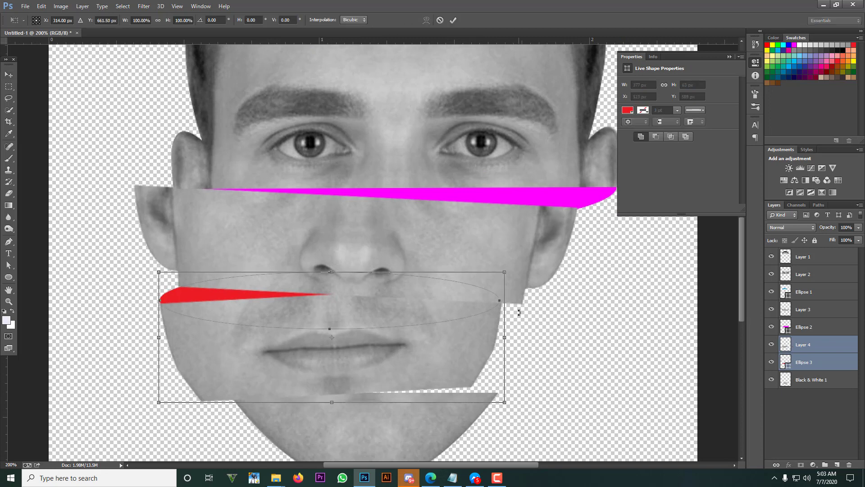
{"action": "left_click_drag", "start_coordinate": [518, 246], "coordinate": [521, 256]}
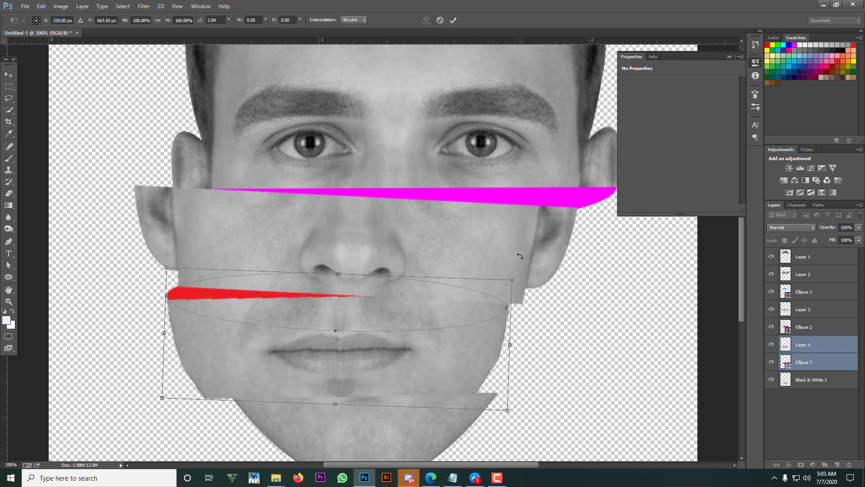
{"action": "left_click", "coordinate": [453, 21]}
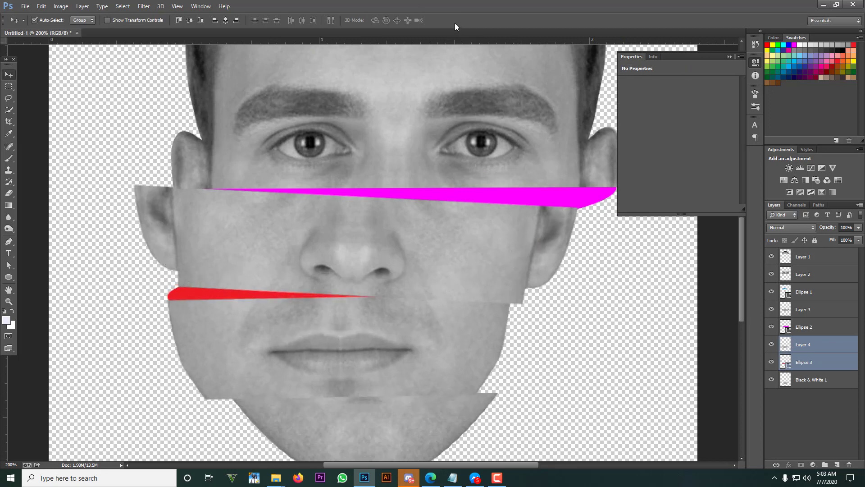
- Stretch the red ellipse below the nose slightly to the left, to about 100.26% width and 99.46% height
{"action": "left_click", "coordinate": [828, 362]}
{"action": "key", "text": "z"}
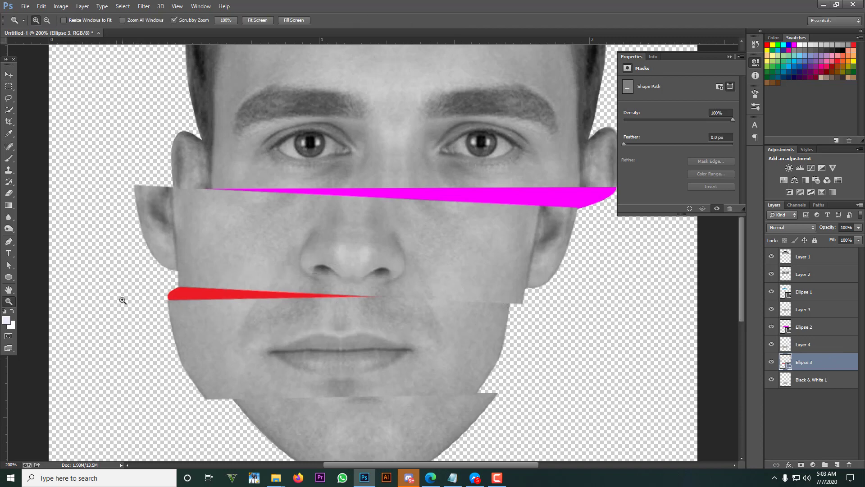
{"action": "left_click", "coordinate": [132, 300]}
{"action": "left_click", "coordinate": [189, 310]}
{"action": "key", "text": "v"}
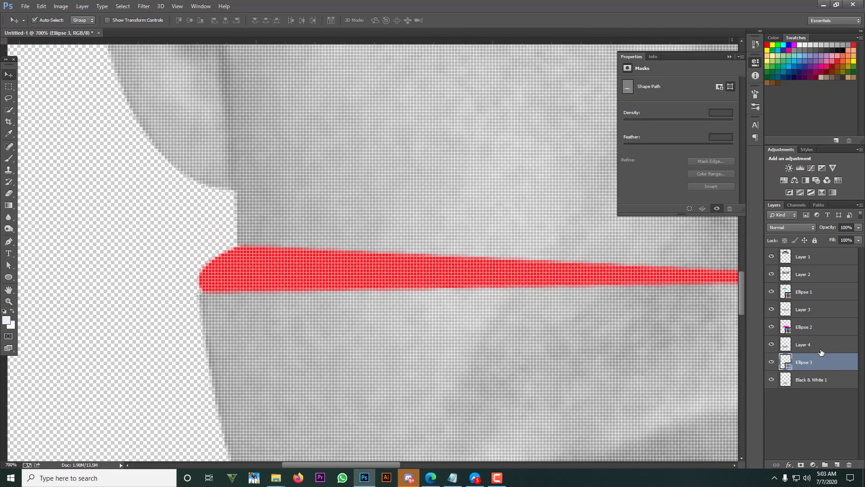
{"action": "key", "text": "ctrl+t"}
{"action": "left_click_drag", "start_coordinate": [195, 276], "coordinate": [193, 278]}
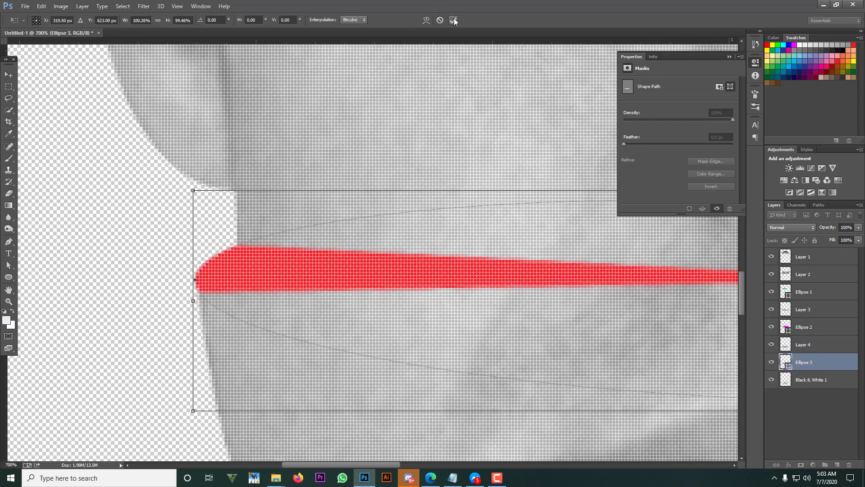
{"action": "left_click", "coordinate": [454, 20]}
- Rotate the chin strip by about 3.7° and shift it left to open a wedge below the mouth strip
{"action": "key", "text": "ctrl+minus"}
{"action": "key", "text": "ctrl+minus"}
{"action": "key", "text": "ctrl+minus"}
{"action": "key", "text": "ctrl+minus"}
{"action": "key", "text": "ctrl+minus"}
{"action": "key", "text": "ctrl+minus"}
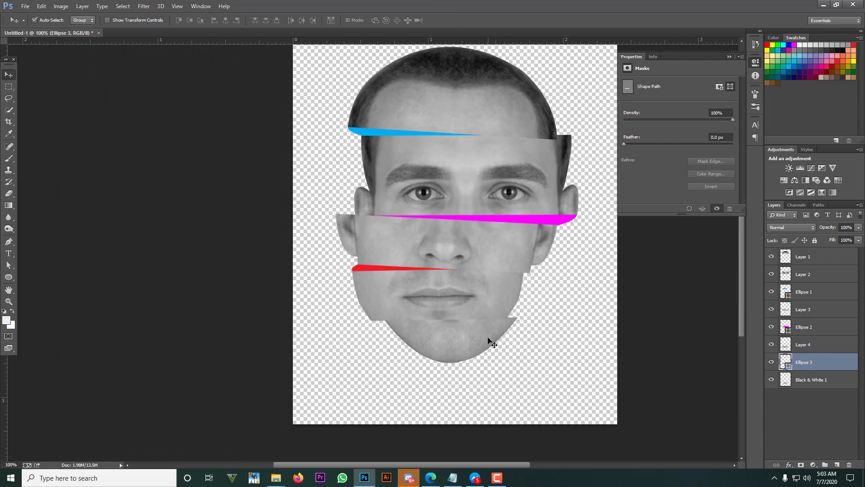
{"action": "left_click", "coordinate": [489, 341]}
{"action": "key", "text": "ctrl+t"}
{"action": "mouse_move", "coordinate": [530, 307]}
{"action": "left_mouse_down"}
{"action": "mouse_move", "coordinate": [537, 301]}
{"action": "mouse_move", "coordinate": [537, 312]}
{"action": "left_mouse_up"}
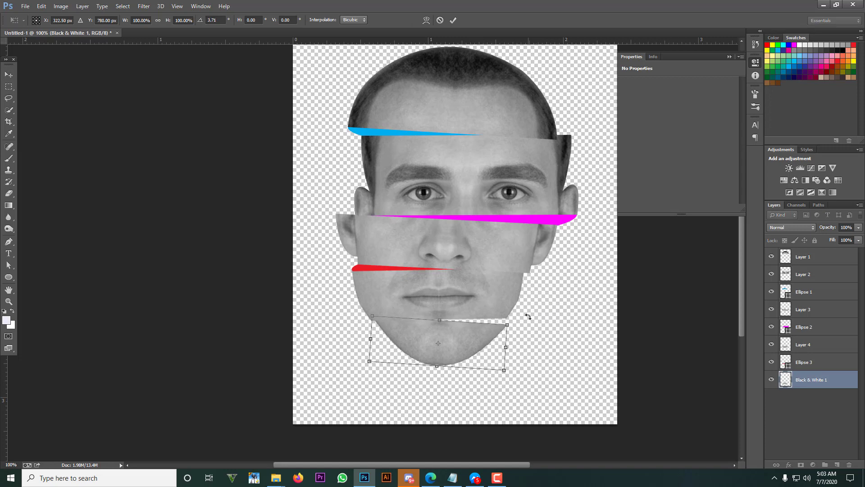
{"action": "left_click", "coordinate": [455, 20]}
- Draw a red ellipse of about 187 × 41 px across the gap above the chin and place its layer beneath Black & White 1
{"action": "key", "text": "ctrl+plus"}
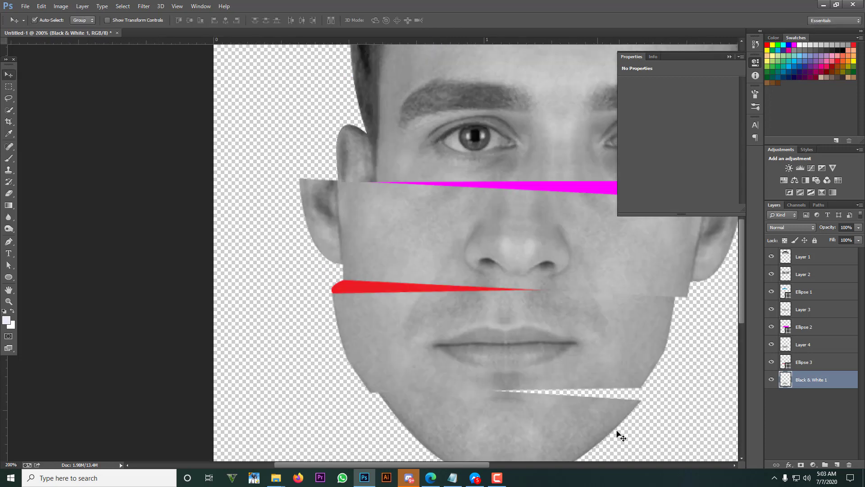
{"action": "left_click_drag", "start_coordinate": [477, 464], "coordinate": [507, 464]}
{"action": "scroll", "coordinate": [493, 379], "scroll_direction": "down", "scroll_amount": 2}
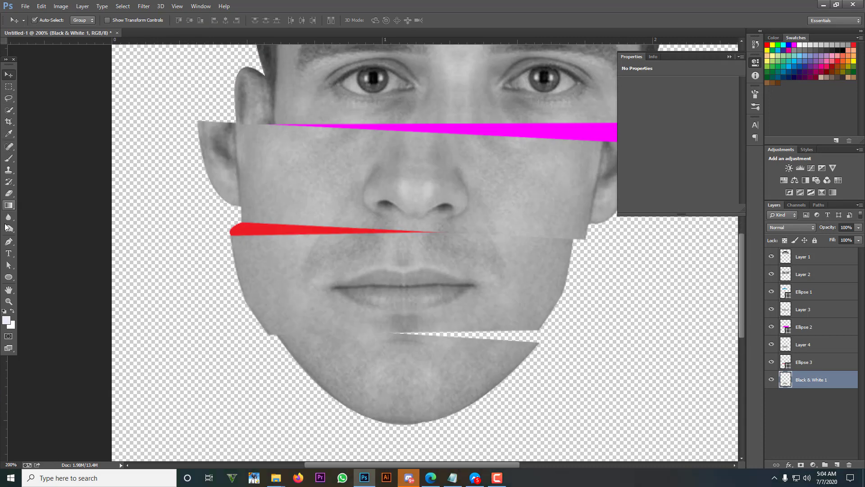
{"action": "left_click", "coordinate": [10, 278]}
{"action": "left_click", "coordinate": [83, 20]}
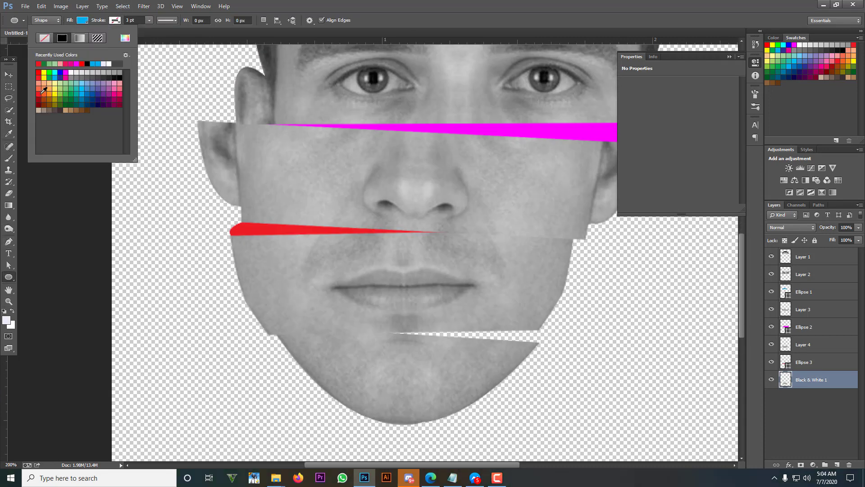
{"action": "left_click", "coordinate": [42, 93]}
{"action": "left_click", "coordinate": [82, 19]}
{"action": "left_click_drag", "start_coordinate": [373, 318], "coordinate": [541, 355]}
{"action": "left_click", "coordinate": [9, 74]}
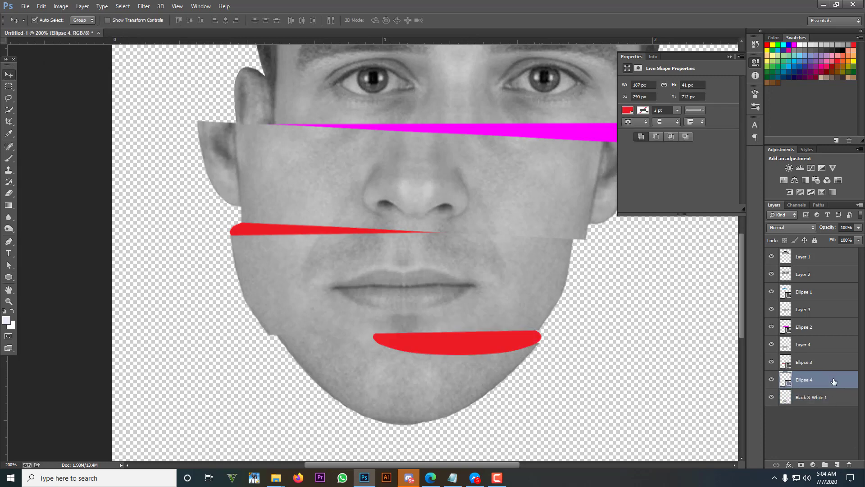
{"action": "left_click_drag", "start_coordinate": [831, 380], "coordinate": [835, 404]}
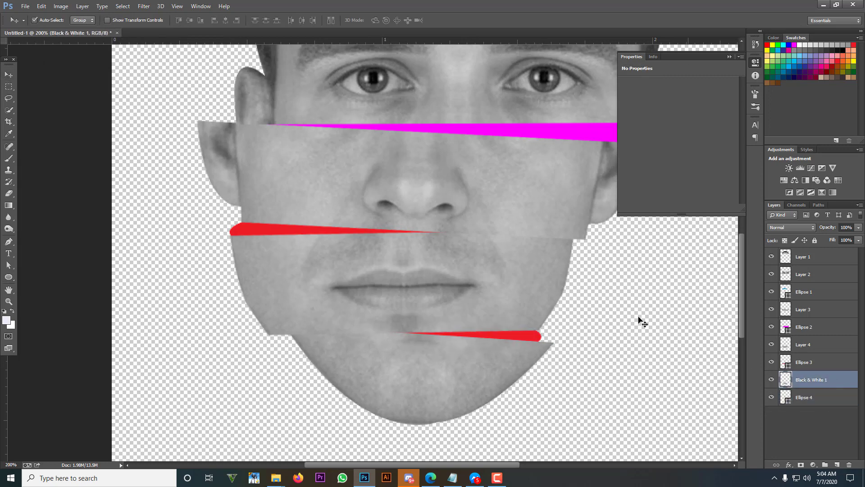
- Rotate the chin strip by about -1.4° and nudge it slightly right and down
{"action": "key", "text": "ctrl+t"}
{"action": "left_click_drag", "start_coordinate": [639, 320], "coordinate": [618, 317]}
{"action": "key", "text": "Right"}
{"action": "key", "text": "Right"}
{"action": "key", "text": "Right"}
{"action": "key", "text": "Down"}
{"action": "key", "text": "Down"}
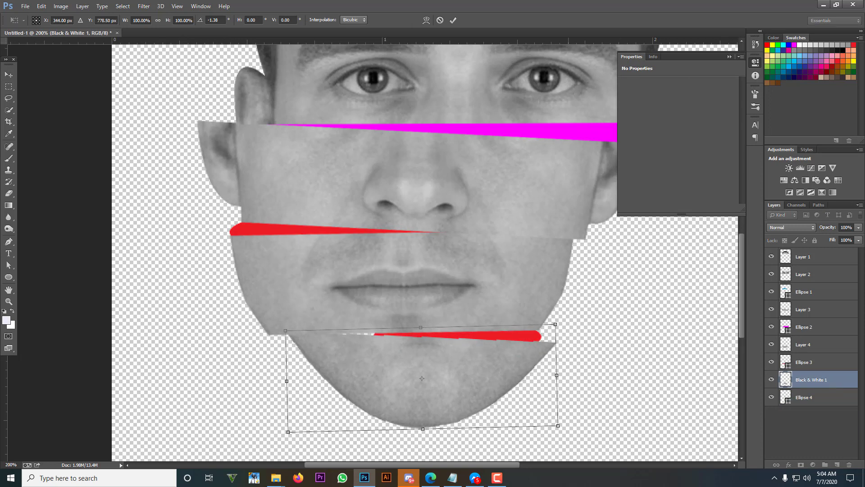
{"action": "left_click", "coordinate": [453, 19]}
- Enlarge the red ellipse above the chin to about 244 × 52 px so that it spans the gap
{"action": "left_click", "coordinate": [825, 363]}
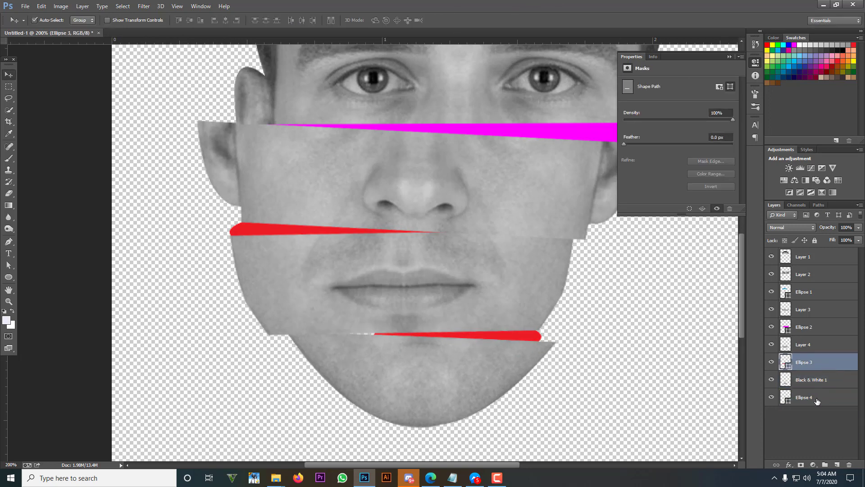
{"action": "left_click", "coordinate": [817, 399]}
{"action": "key", "text": "ctrl+t"}
{"action": "left_click_drag", "start_coordinate": [544, 337], "coordinate": [551, 337]}
{"action": "left_click_drag", "start_coordinate": [373, 337], "coordinate": [334, 338]}
{"action": "left_click_drag", "start_coordinate": [551, 355], "coordinate": [550, 365]}
{"action": "left_click_drag", "start_coordinate": [552, 318], "coordinate": [552, 318]}
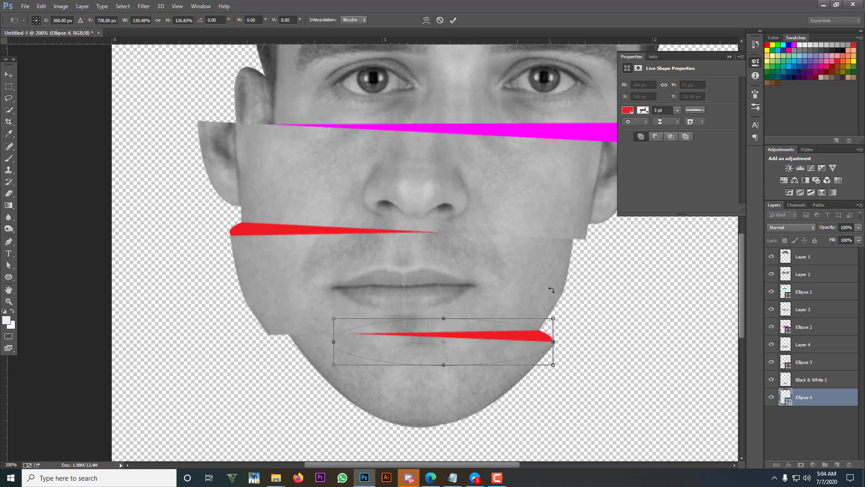
{"action": "left_click", "coordinate": [453, 20]}
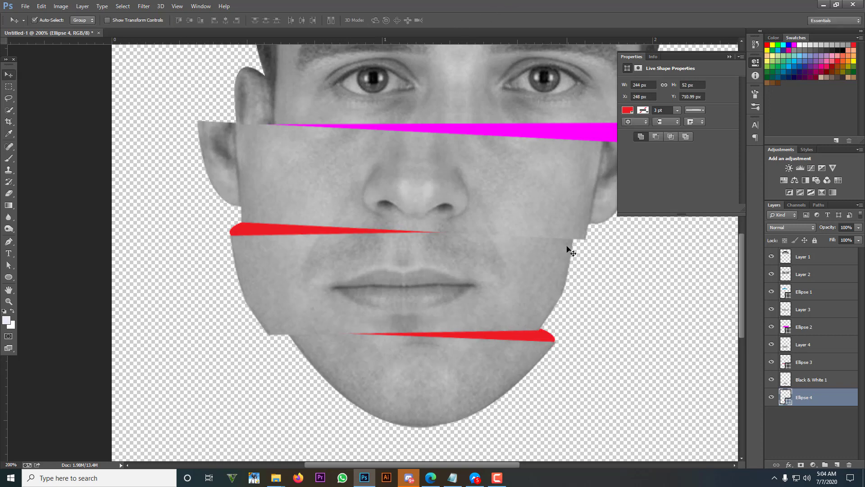
- Try to reshape the end of the lower red ellipse by adding an anchor point with the Pen tool
{"action": "key", "text": "ctrl+plus"}
{"action": "key", "text": "p"}
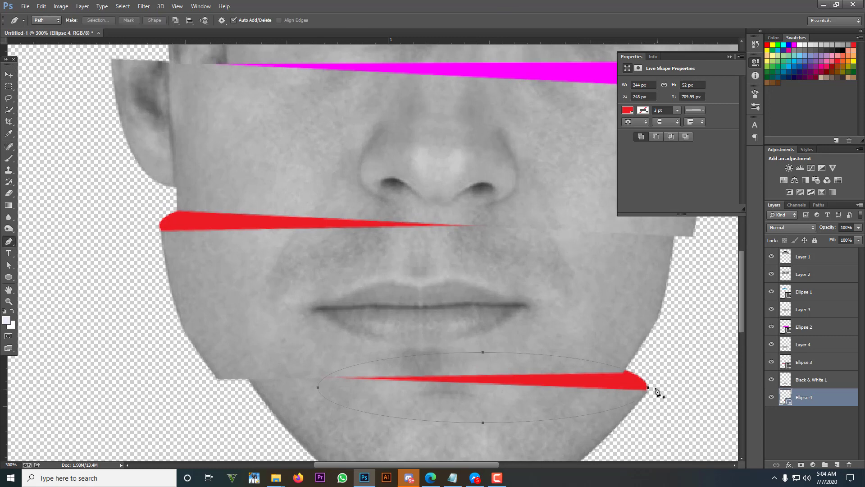
{"action": "double_click", "coordinate": [624, 370]}
{"action": "left_click", "coordinate": [8, 74]}
{"action": "key", "text": "ctrl+t"}
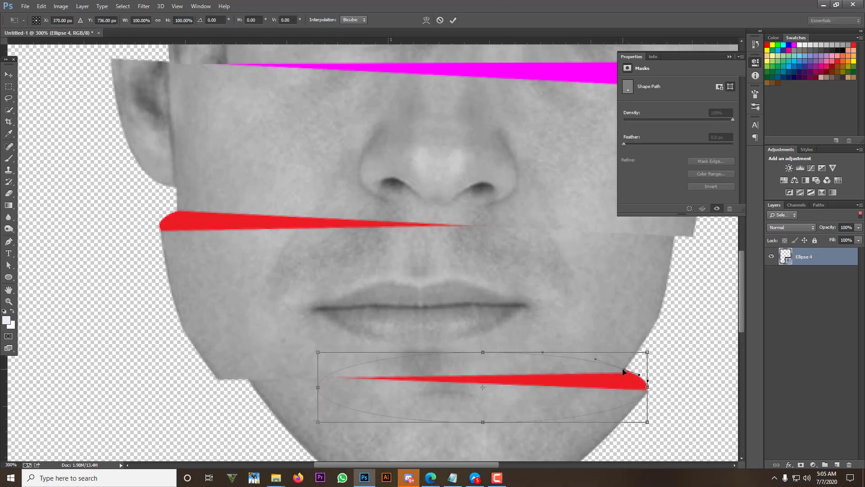
{"action": "key", "text": "Return"}
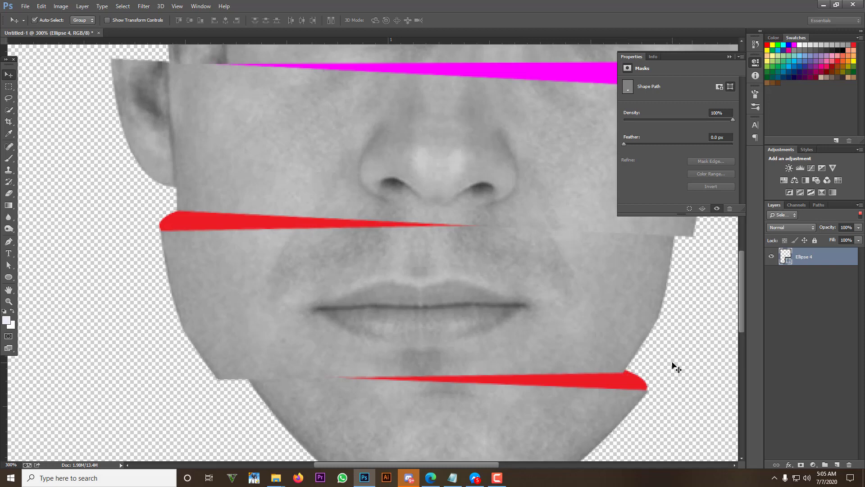
{"action": "key", "text": "p"}
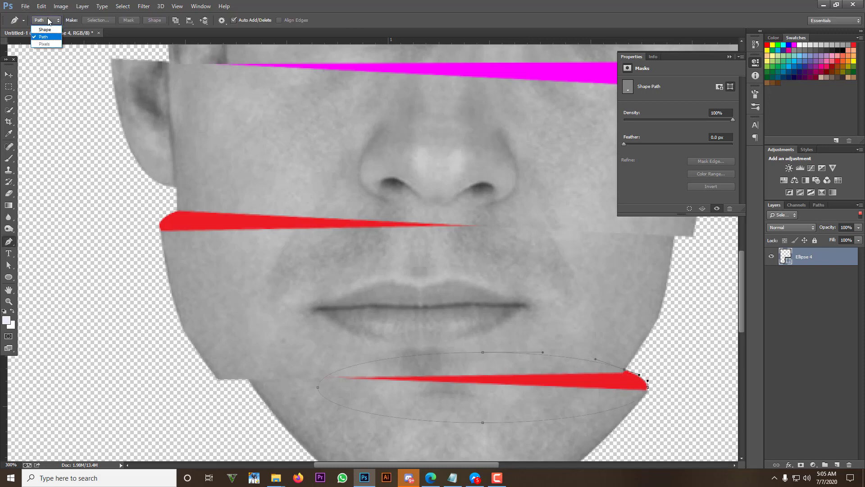
{"action": "left_click", "coordinate": [8, 79]}
- Undo the reshaping and enlargement of the lower red ellipse and the last rotation of the chin strip
{"action": "key", "text": "ctrl+alt+z"}
{"action": "key", "text": "ctrl+alt+z"}
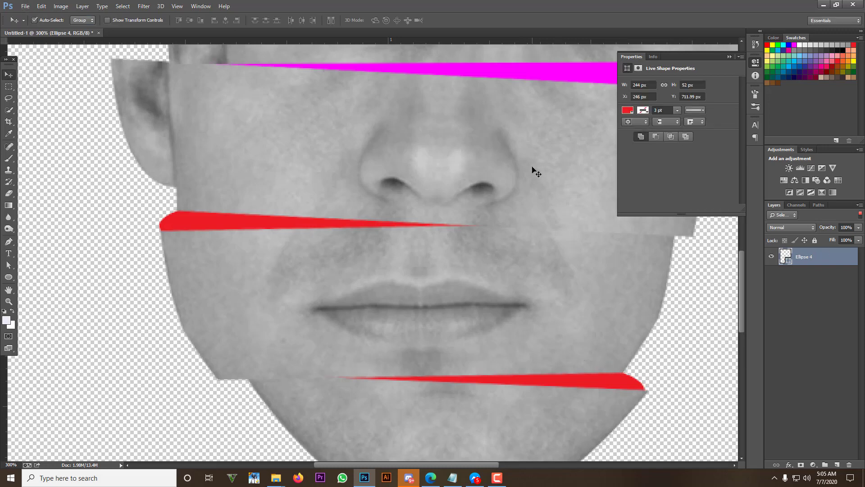
{"action": "scroll", "coordinate": [533, 247], "scroll_direction": "down", "scroll_amount": 2}
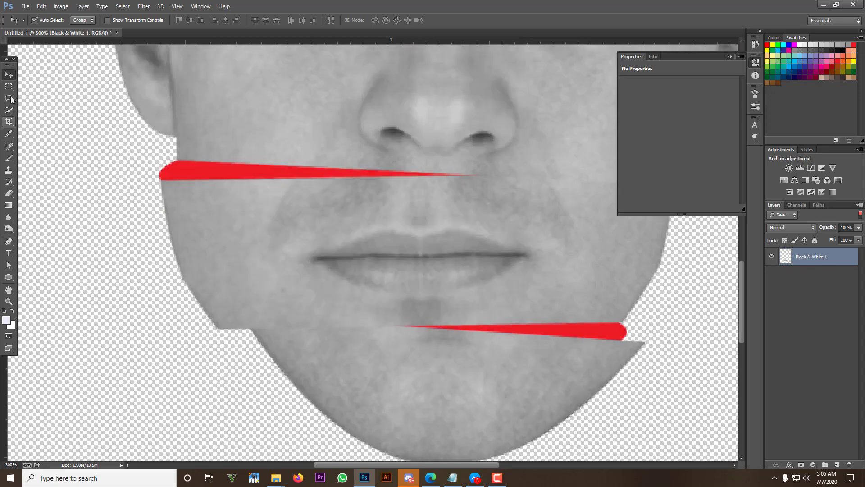
{"action": "key", "text": "ctrl+alt+z"}
{"action": "key", "text": "ctrl+alt+z"}
{"action": "key", "text": "ctrl+alt+z"}
{"action": "key", "text": "ctrl+alt+z"}
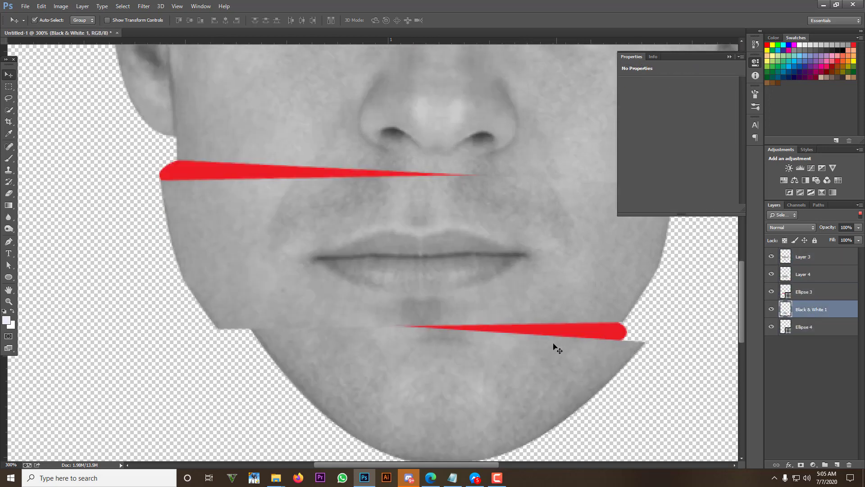
{"action": "scroll", "coordinate": [553, 343], "scroll_direction": "up", "scroll_amount": 3}
{"action": "key", "text": "ctrl+alt+z"}
{"action": "key", "text": "ctrl+alt+z"}
{"action": "scroll", "coordinate": [391, 114], "scroll_direction": "up", "scroll_amount": 2}
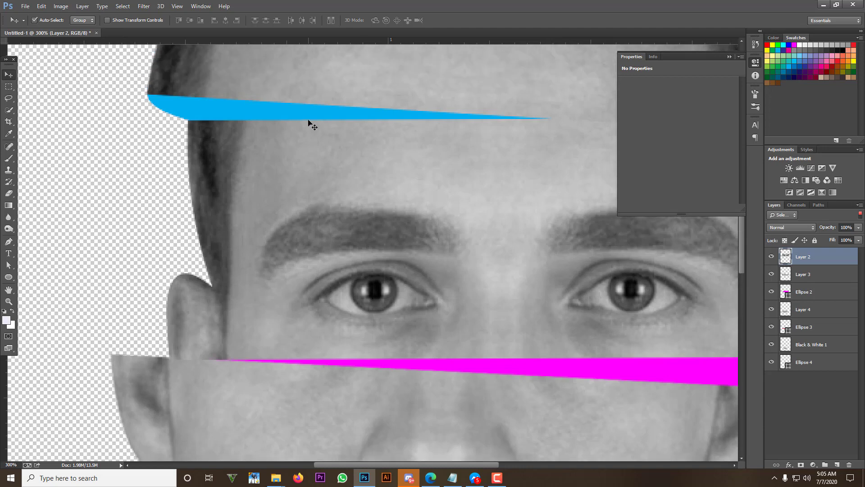
{"action": "key", "text": "ctrl+alt+z"}
{"action": "key", "text": "ctrl+alt+z"}
{"action": "scroll", "coordinate": [493, 191], "scroll_direction": "down", "scroll_amount": 10}
{"action": "scroll", "coordinate": [486, 316], "scroll_direction": "down", "scroll_amount": 3}
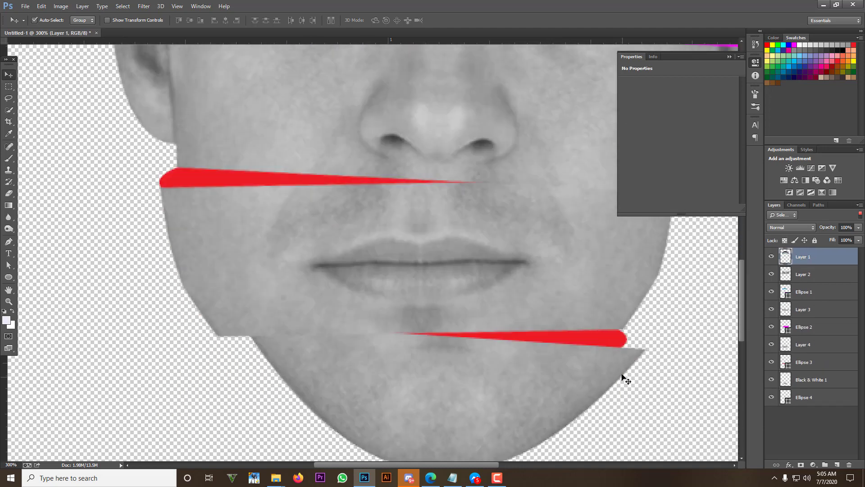
- Move the lower red ellipse right and down to the chin's edge and stretch it to about 210 × 44 px
{"action": "left_click_drag", "start_coordinate": [612, 334], "coordinate": [623, 344]}
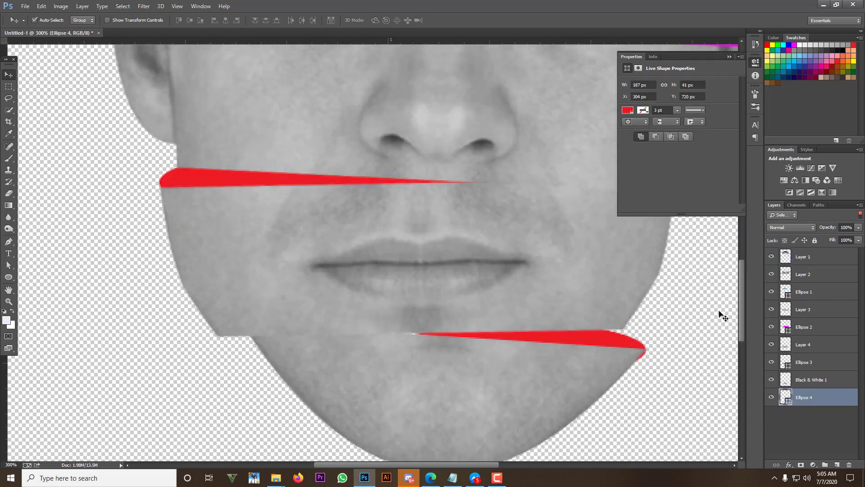
{"action": "key", "text": "ctrl+t"}
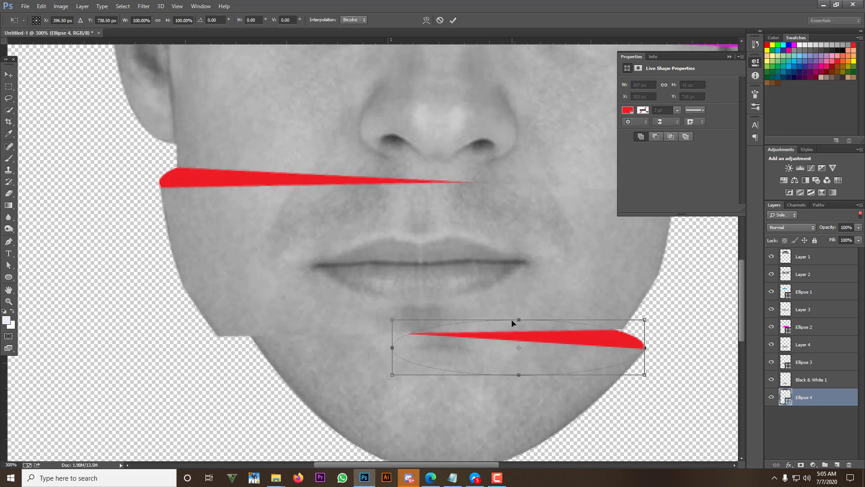
{"action": "left_click_drag", "start_coordinate": [520, 319], "coordinate": [523, 316]}
{"action": "left_click_drag", "start_coordinate": [392, 345], "coordinate": [358, 345]}
{"action": "left_click", "coordinate": [452, 20]}
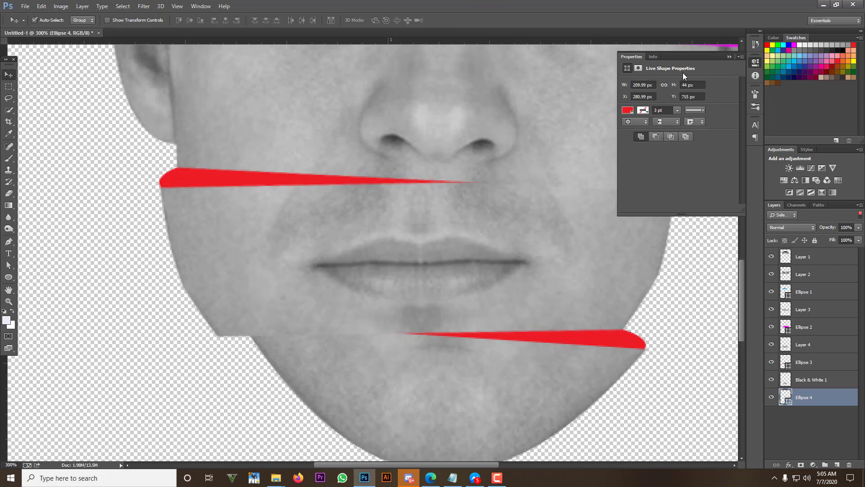
- Change the fill of the ellipse above the chin to cyan
{"action": "double_click", "coordinate": [785, 401]}
{"action": "left_click_drag", "start_coordinate": [660, 342], "coordinate": [661, 305]}
{"action": "left_click", "coordinate": [741, 242]}
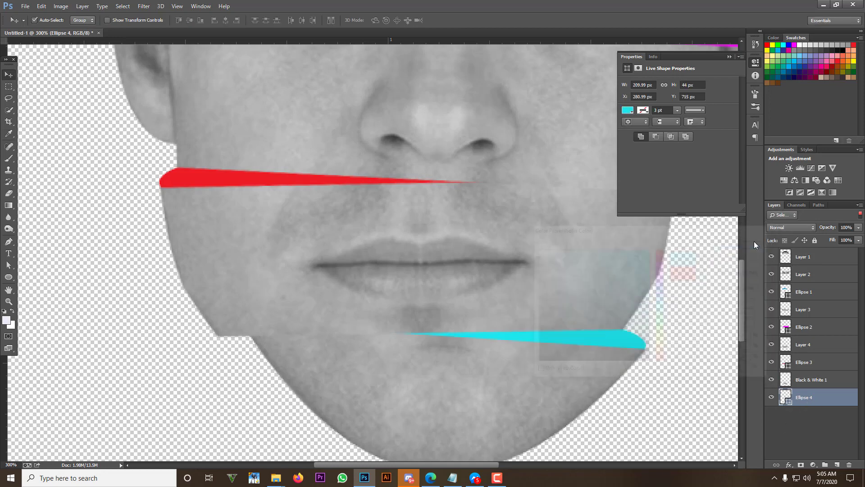
{"action": "key", "text": "ctrl+minus"}
{"action": "key", "text": "ctrl+minus"}
{"action": "key", "text": "ctrl+minus"}
{"action": "key", "text": "ctrl+plus"}
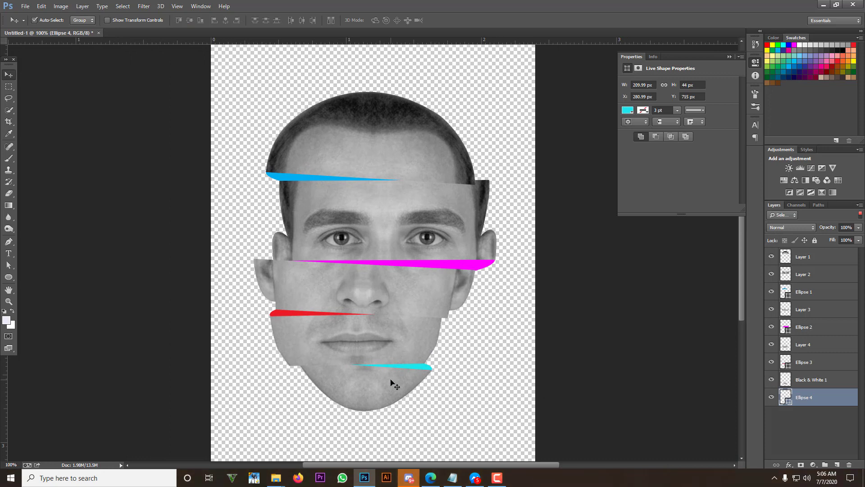
{"action": "left_click", "coordinate": [360, 345]}
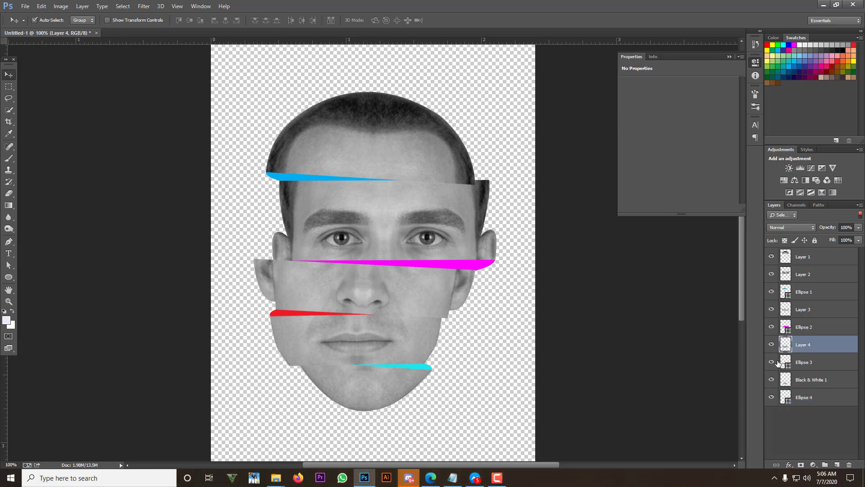
{"action": "left_click", "coordinate": [806, 362], "text": "shift"}
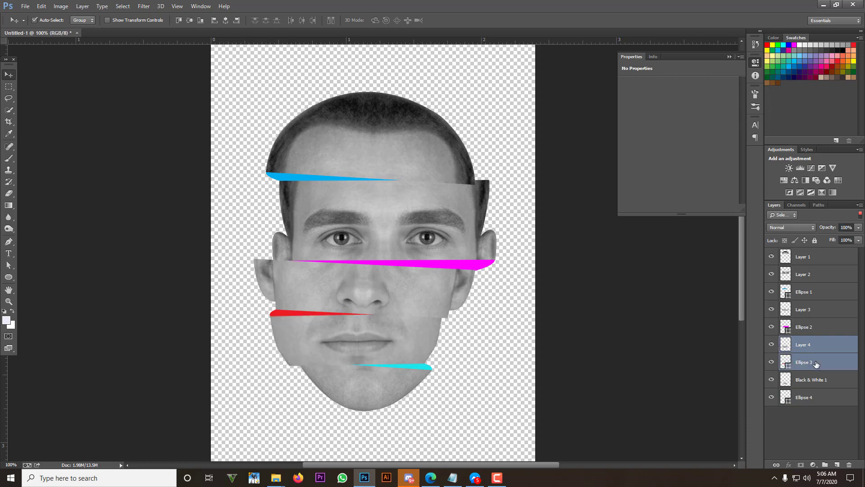
{"action": "key", "text": "ctrl+t"}
{"action": "left_click", "coordinate": [453, 20]}
- Nudge the mouth strip on Layer 4 down by a few pixels to widen the red wedge above it
{"action": "left_click", "coordinate": [830, 352]}
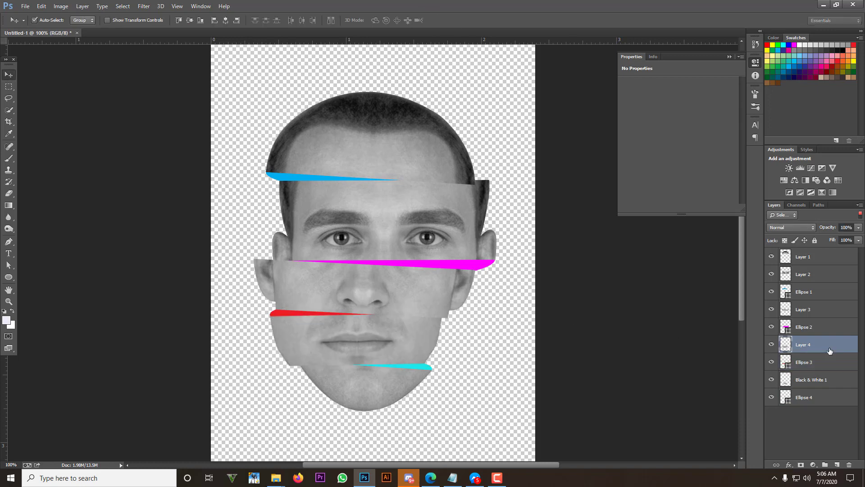
{"action": "key", "text": "Down"}
{"action": "key", "text": "Down"}
{"action": "key", "text": "Down"}
{"action": "key", "text": "Down"}
{"action": "key", "text": "Down"}
{"action": "key", "text": "Down"}
{"action": "key", "text": "Down"}
{"action": "key", "text": "Down"}
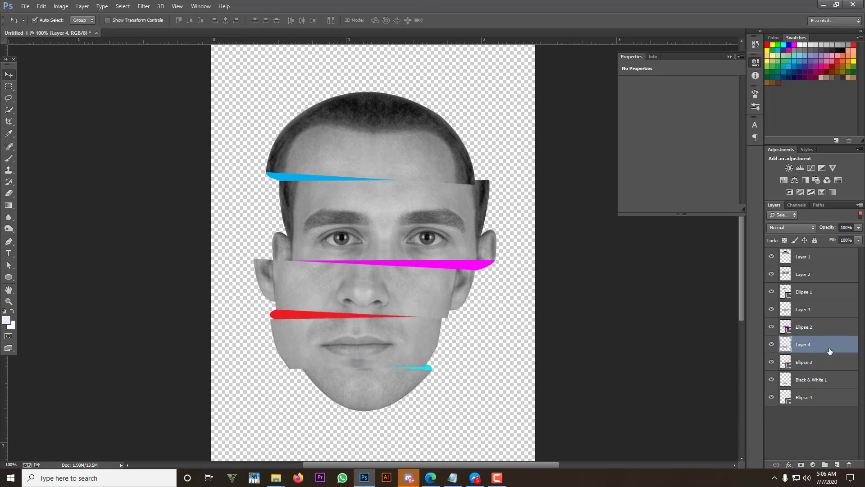
- Select Black & White 1 and Ellipse 4 together and move the chin strip and cyan ellipse down about 15 px
{"action": "left_click", "coordinate": [819, 384]}
{"action": "left_click", "coordinate": [811, 405], "text": "shift"}
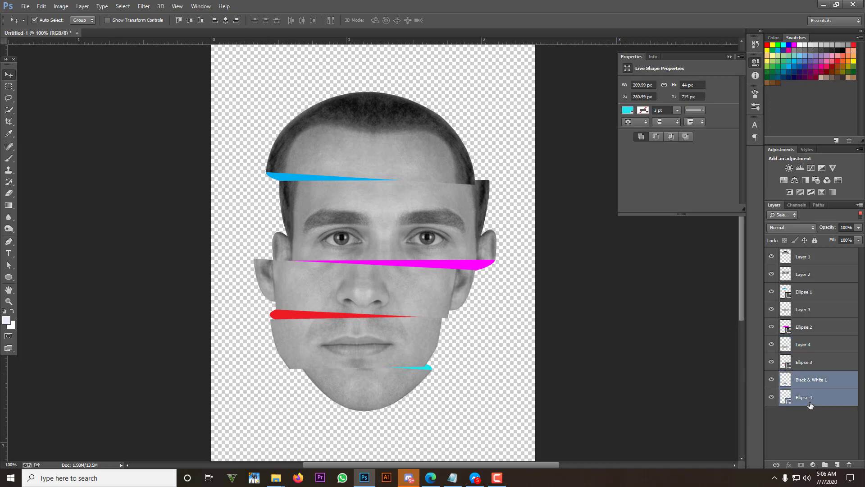
{"action": "key", "text": "Down"}
{"action": "key", "text": "Down"}
{"action": "key", "text": "Down"}
{"action": "key", "text": "Down"}
{"action": "key", "text": "Down"}
{"action": "key", "text": "Down"}
{"action": "key", "text": "Down"}
{"action": "key", "text": "Down"}
{"action": "key", "text": "Down"}
{"action": "key", "text": "Down"}
{"action": "key", "text": "Down"}
{"action": "key", "text": "Down"}
- Rotate the chin strip and cyan ellipse together by -1.26° and move them up 4 px
{"action": "key", "text": "ctrl+t"}
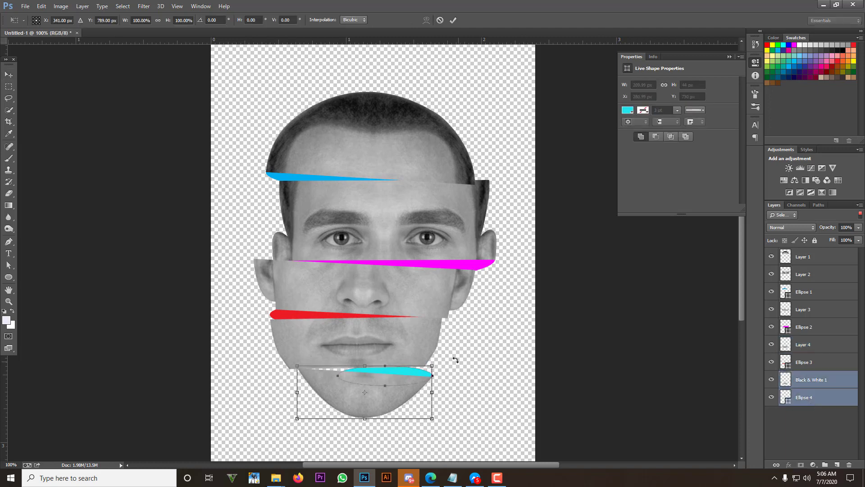
{"action": "left_click_drag", "start_coordinate": [455, 356], "coordinate": [479, 347]}
{"action": "key", "text": "Up"}
{"action": "key", "text": "Up"}
{"action": "key", "text": "Up"}
{"action": "key", "text": "Up"}
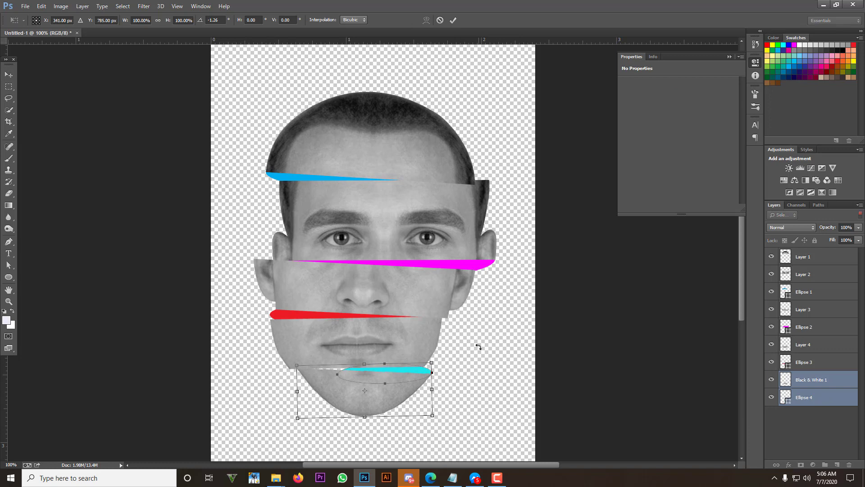
{"action": "left_click", "coordinate": [453, 21]}
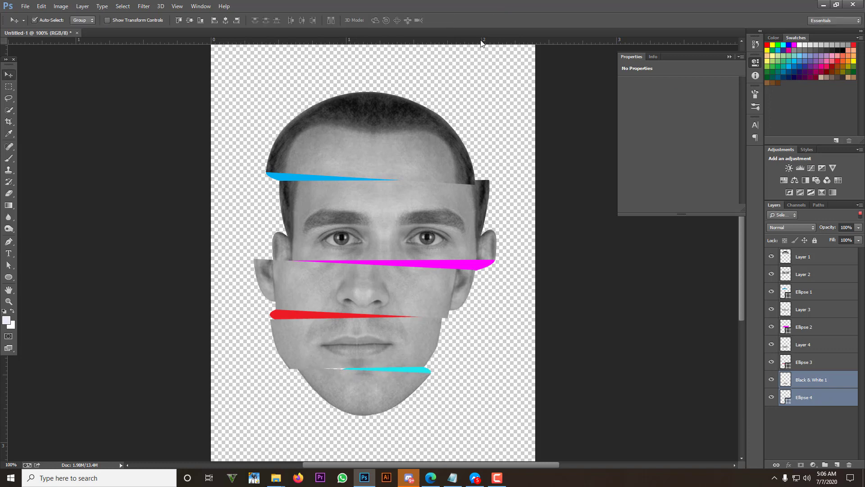
- Stretch the red Ellipse 3 vertically, both upward and downward, so its blunt end fills the gap above the mouth strip
{"action": "left_click", "coordinate": [825, 362]}
{"action": "key", "text": "z"}
{"action": "left_click", "coordinate": [209, 308]}
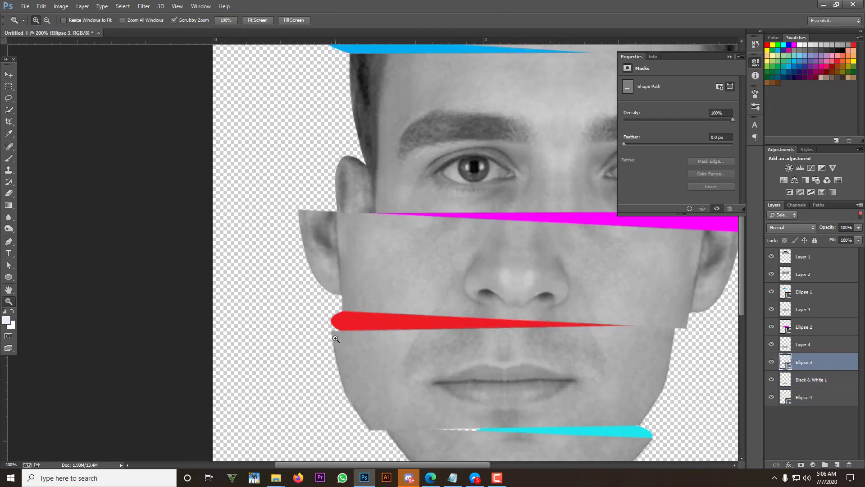
{"action": "left_click", "coordinate": [336, 338]}
{"action": "key", "text": "v"}
{"action": "key", "text": "ctrl+t"}
{"action": "left_click_drag", "start_coordinate": [585, 369], "coordinate": [585, 390]}
{"action": "left_click_drag", "start_coordinate": [584, 274], "coordinate": [589, 266]}
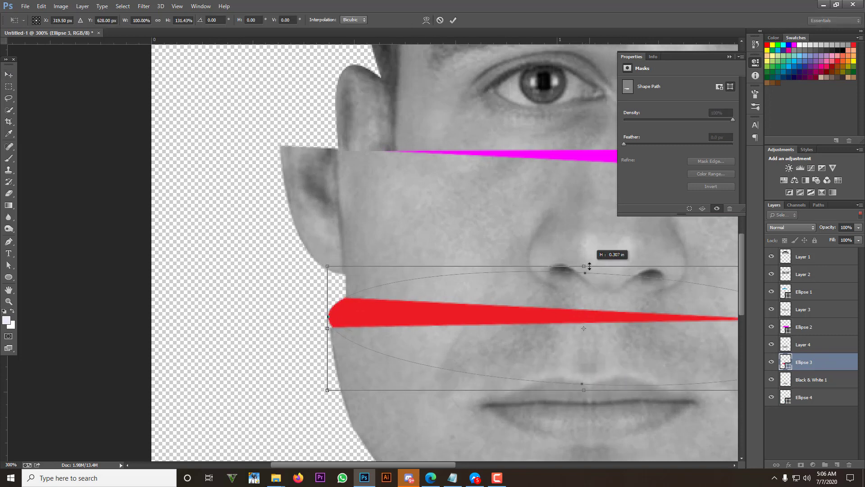
{"action": "left_click_drag", "start_coordinate": [584, 389], "coordinate": [584, 404]}
{"action": "left_click_drag", "start_coordinate": [585, 266], "coordinate": [591, 261]}
{"action": "left_click", "coordinate": [453, 20]}
{"action": "key", "text": "ctrl+minus"}
{"action": "key", "text": "ctrl+minus"}
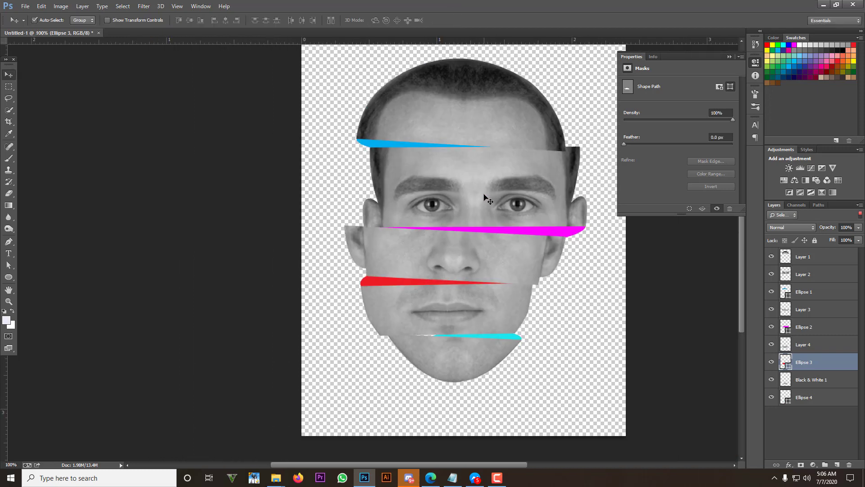
- Widen the cyan Ellipse 4 toward the left side of the face to cover the transparent gap above the chin
{"action": "left_click", "coordinate": [814, 384]}
{"action": "left_click", "coordinate": [815, 402]}
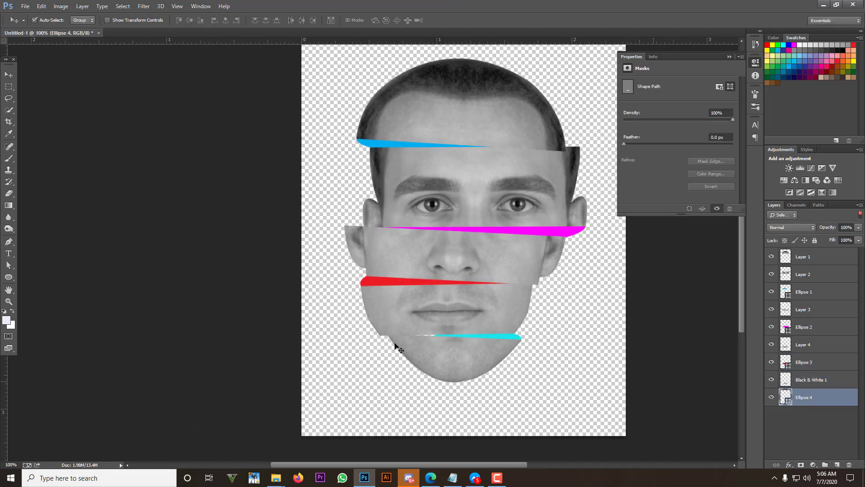
{"action": "key", "text": "ctrl+t"}
{"action": "left_click_drag", "start_coordinate": [426, 339], "coordinate": [403, 337]}
{"action": "key", "text": "Return"}
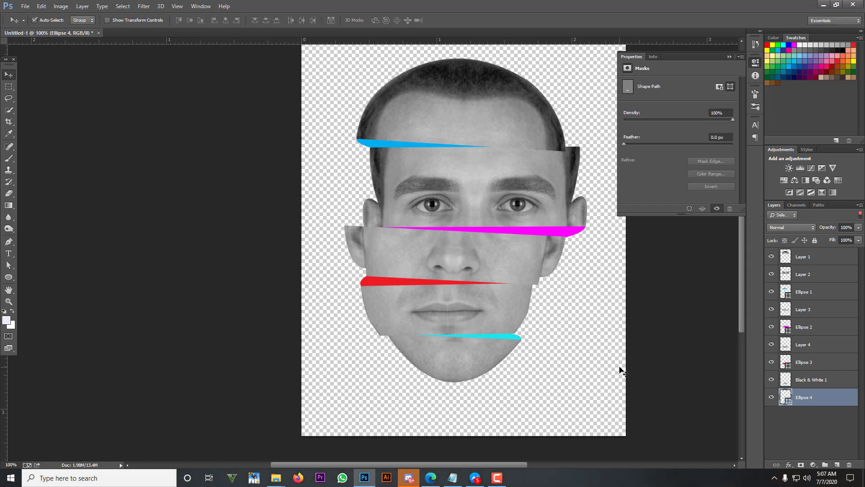
- Stretch the top edge of the cyan Ellipse 4 slightly upward
{"action": "key", "text": "ctrl+plus"}
{"action": "scroll", "coordinate": [615, 383], "scroll_direction": "down", "scroll_amount": 2}
{"action": "left_click_drag", "start_coordinate": [488, 461], "coordinate": [516, 460]}
{"action": "key", "text": "ctrl+t"}
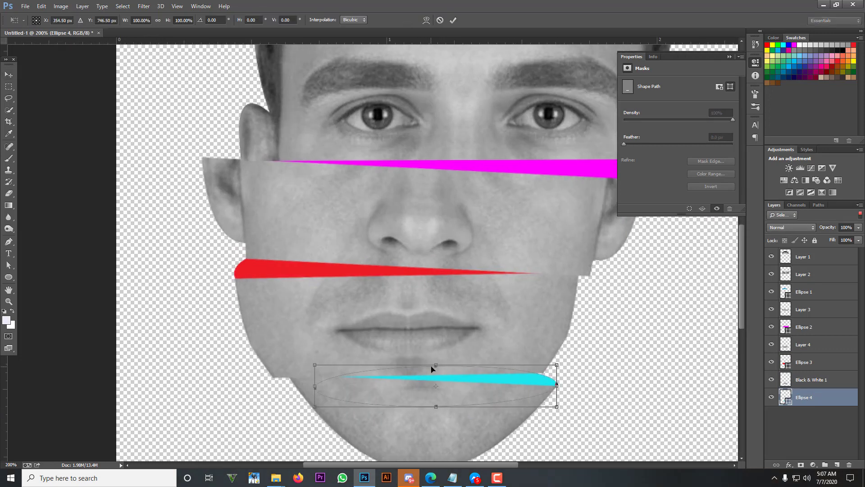
{"action": "left_click_drag", "start_coordinate": [434, 362], "coordinate": [435, 360]}
{"action": "left_click", "coordinate": [453, 20]}
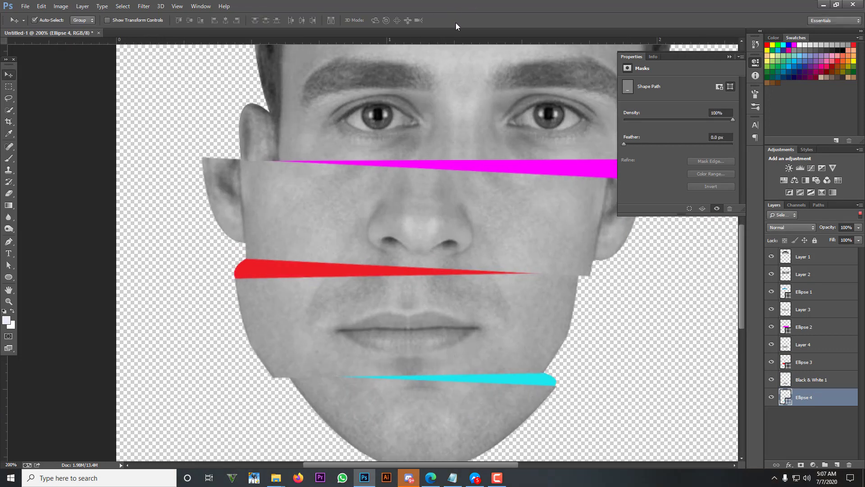
- Reduce the cyan Ellipse 4's height to 98.04% by lowering its top edge
{"action": "key", "text": "ctrl+plus"}
{"action": "scroll", "coordinate": [568, 344], "scroll_direction": "down", "scroll_amount": 4}
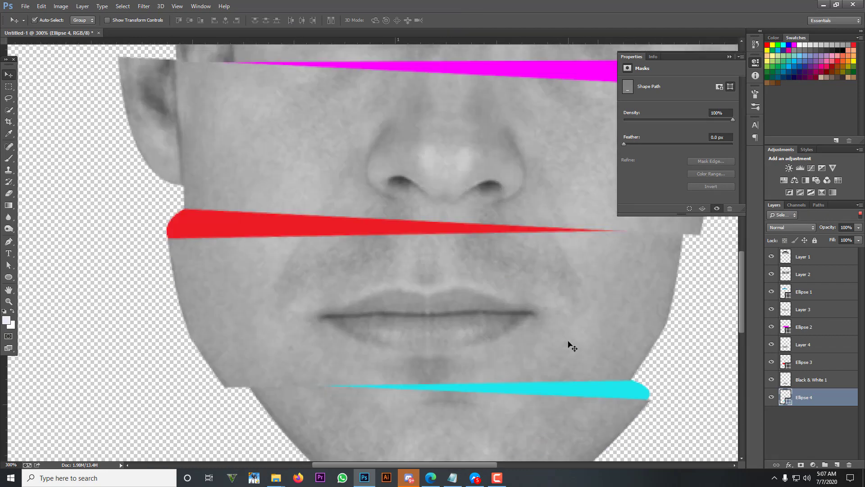
{"action": "key", "text": "ctrl+t"}
{"action": "left_click_drag", "start_coordinate": [469, 320], "coordinate": [469, 320]}
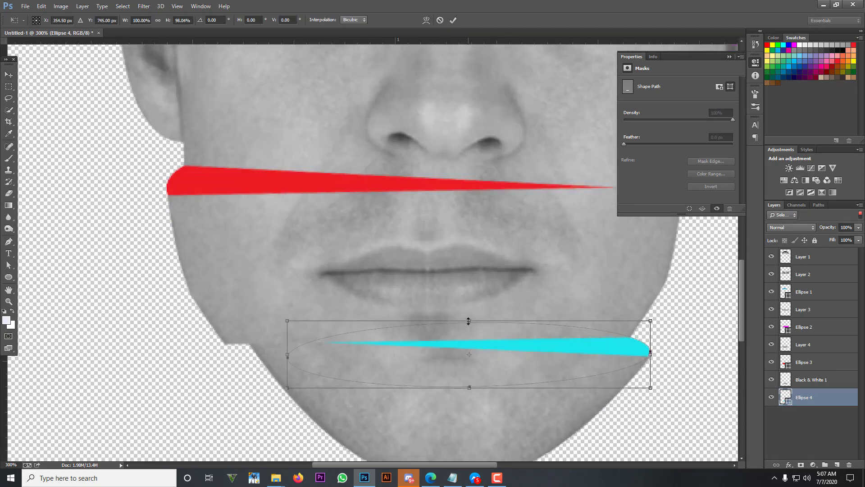
{"action": "left_click", "coordinate": [453, 20]}
{"action": "key", "text": "ctrl+minus"}
{"action": "key", "text": "ctrl+minus"}
{"action": "key", "text": "ctrl+minus"}
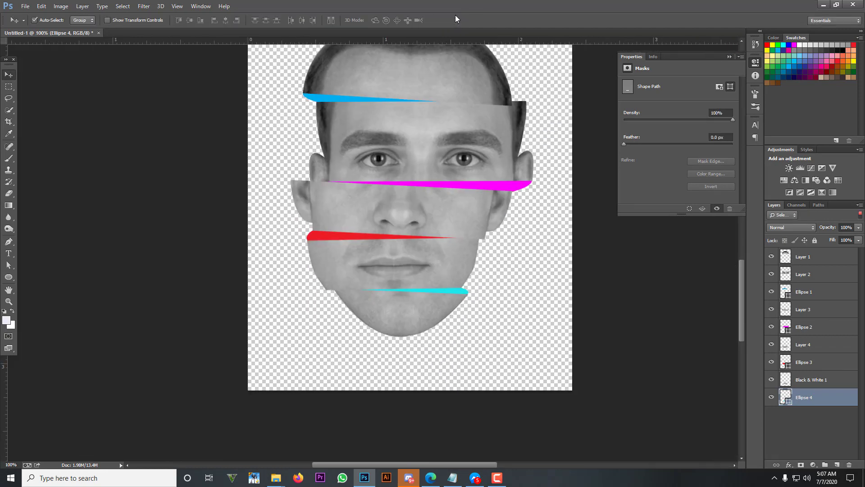
{"action": "key", "text": "ctrl+plus"}
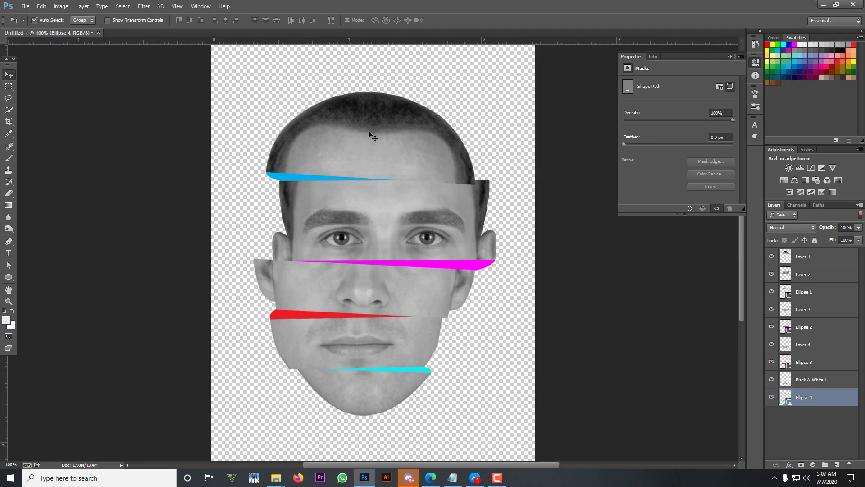
- Add a black Multiply drop shadow with 75% opacity, 120° angle and 5 px distance and size to Layer 1 and Layer 2
{"action": "left_click", "coordinate": [407, 221]}
{"action": "left_click", "coordinate": [397, 167]}
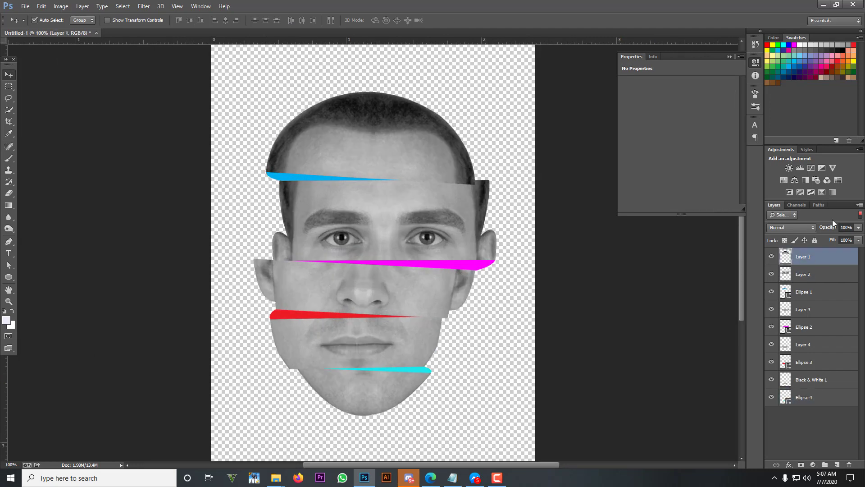
{"action": "double_click", "coordinate": [840, 262]}
{"action": "left_click", "coordinate": [536, 288]}
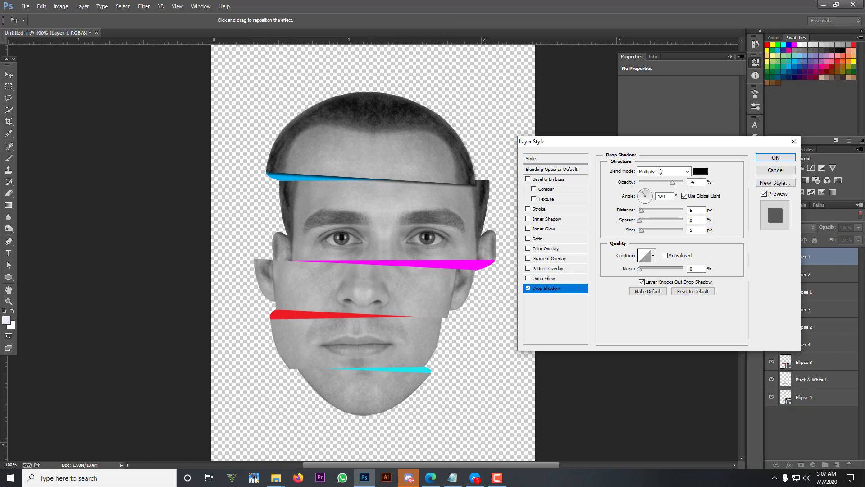
{"action": "left_click", "coordinate": [775, 157]}
{"action": "double_click", "coordinate": [834, 293]}
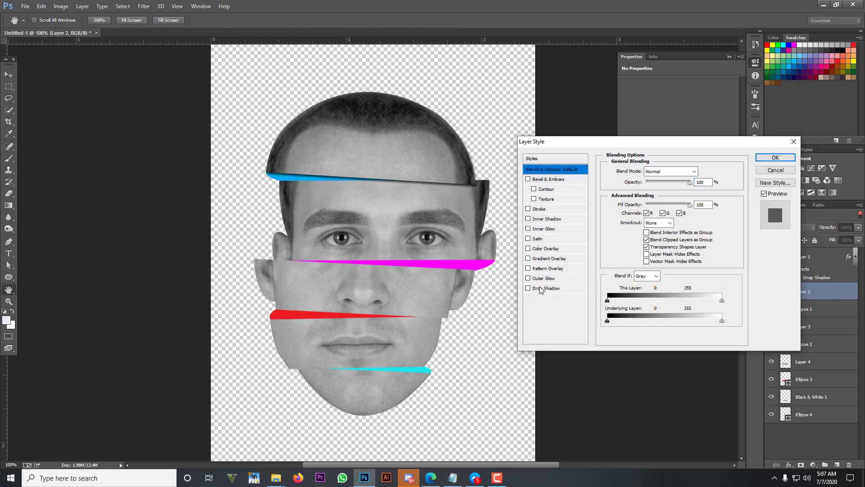
{"action": "left_click", "coordinate": [541, 288]}
{"action": "left_click", "coordinate": [772, 160]}
- Add the same default drop shadow to the nose strip on Layer 3 and the mouth strip on Layer 4
{"action": "double_click", "coordinate": [834, 343]}
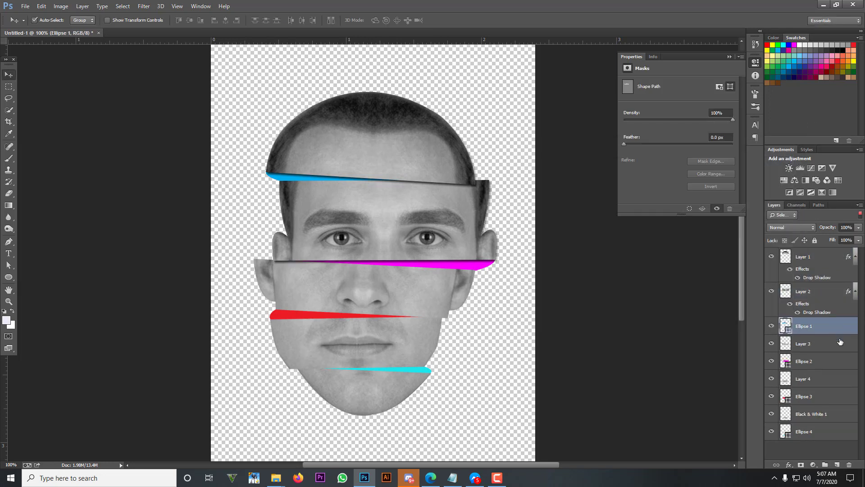
{"action": "left_click", "coordinate": [529, 288]}
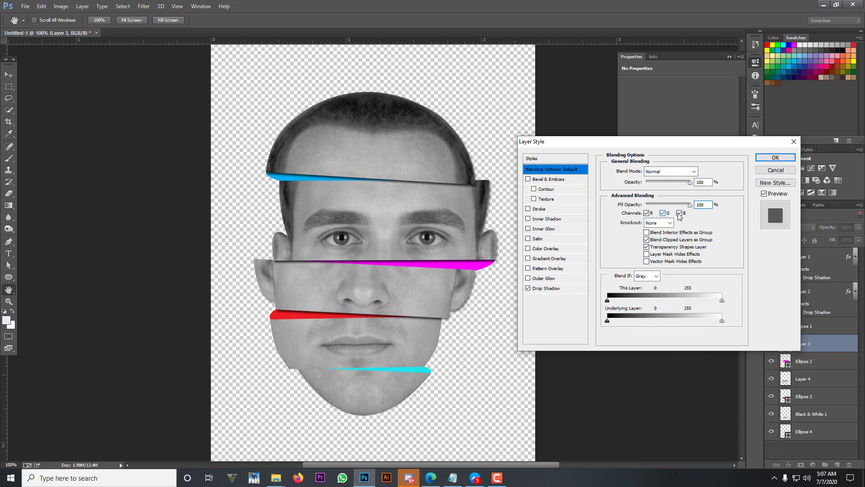
{"action": "key", "text": "Down"}
{"action": "key", "text": "Down"}
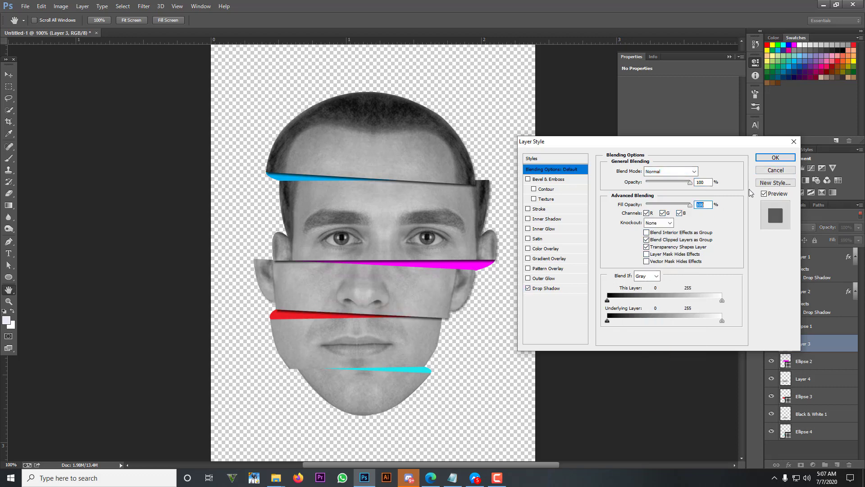
{"action": "left_click", "coordinate": [775, 157]}
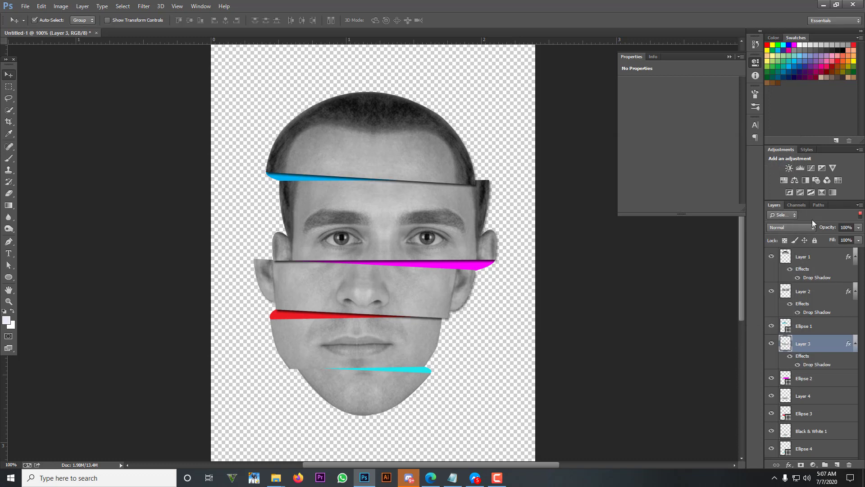
{"action": "double_click", "coordinate": [846, 396]}
{"action": "left_click", "coordinate": [553, 289]}
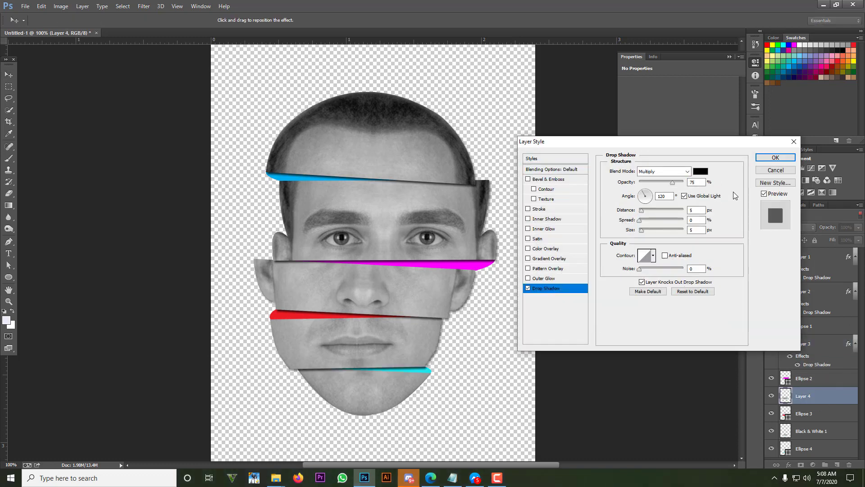
{"action": "left_click", "coordinate": [775, 157]}
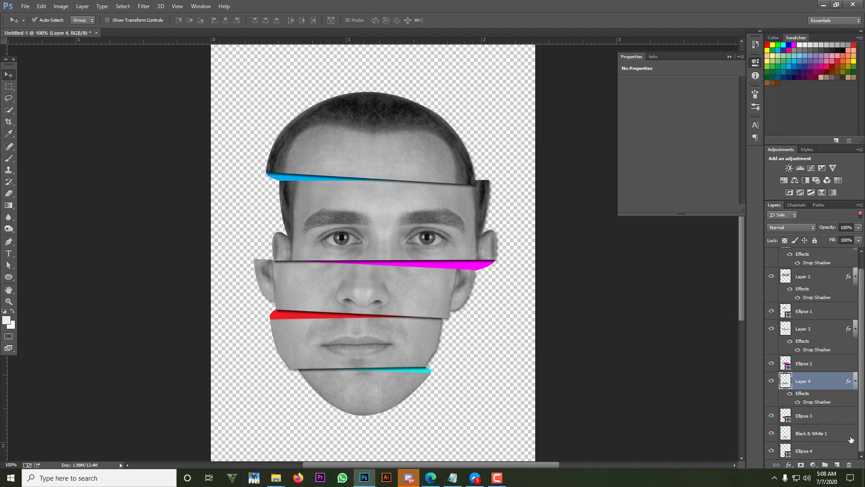
- Add a drop shadow with 75% opacity, 5 px distance and 5 px size to the chin strip on Black & White 1
{"action": "double_click", "coordinate": [850, 439]}
{"action": "left_click", "coordinate": [552, 288]}
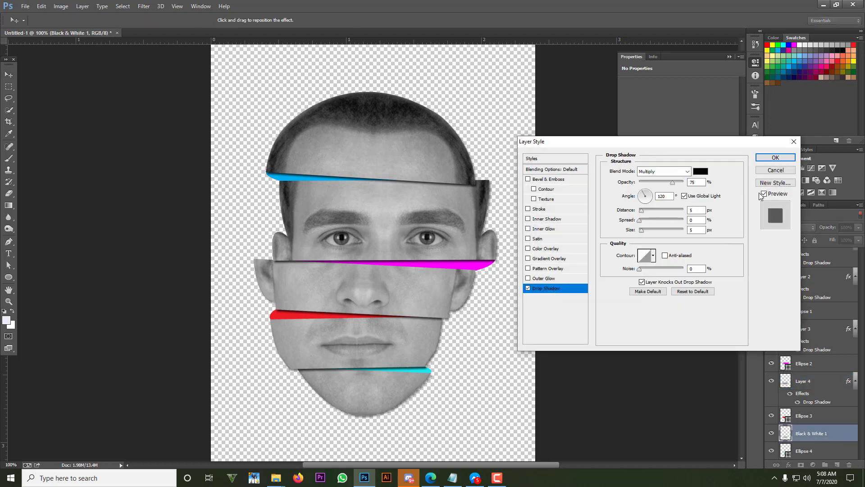
{"action": "left_click", "coordinate": [775, 157]}
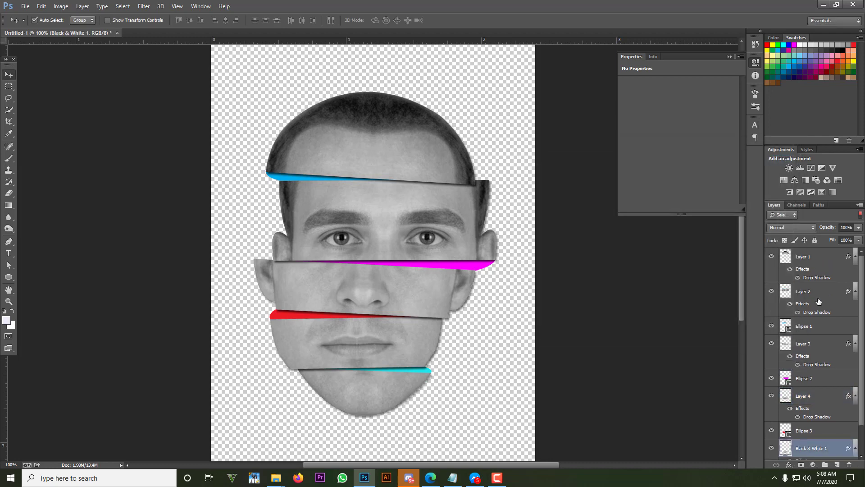
- Add the default drop shadow to the blue Ellipse 1 and the magenta Ellipse 2
{"action": "double_click", "coordinate": [835, 327]}
{"action": "left_click", "coordinate": [531, 289]}
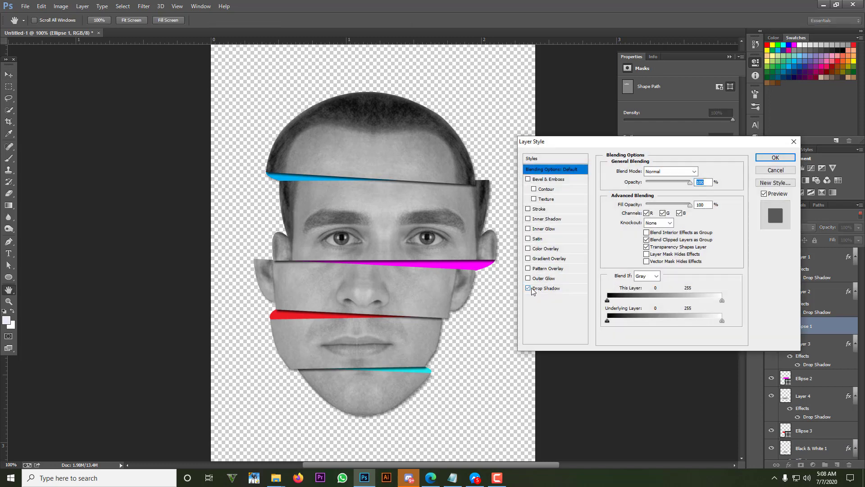
{"action": "left_click", "coordinate": [771, 158]}
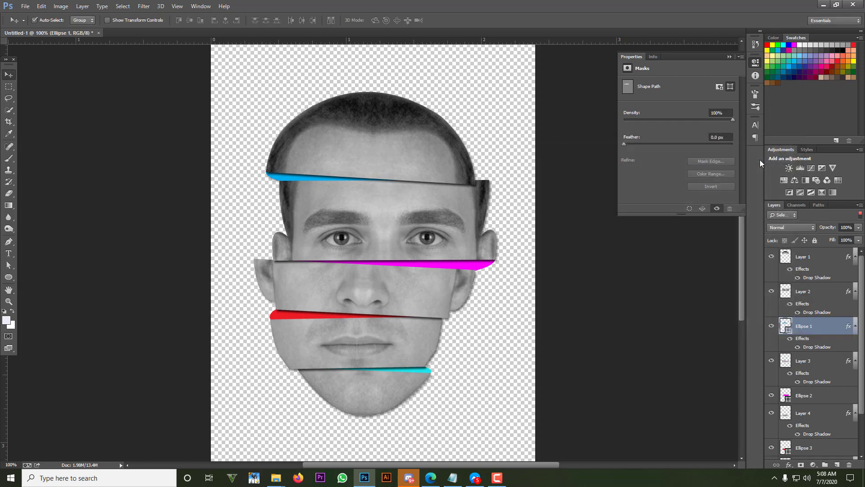
{"action": "scroll", "coordinate": [816, 361], "scroll_direction": "down", "scroll_amount": 3}
{"action": "double_click", "coordinate": [833, 346]}
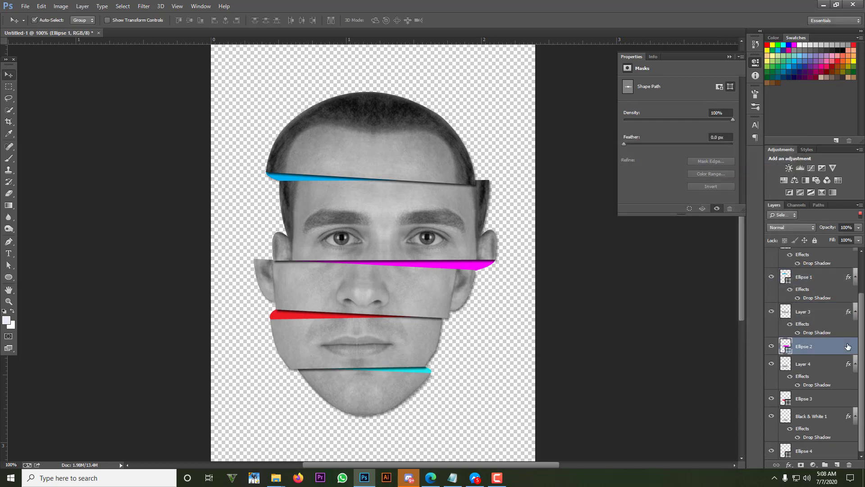
{"action": "left_click", "coordinate": [528, 288]}
{"action": "left_click", "coordinate": [766, 160]}
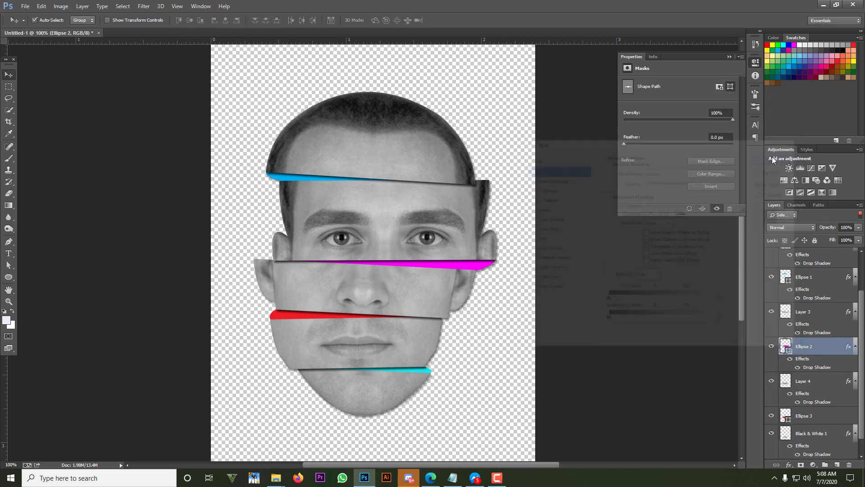
- Add the default drop shadow to the red Ellipse 3 and the cyan Ellipse 4
{"action": "double_click", "coordinate": [840, 401]}
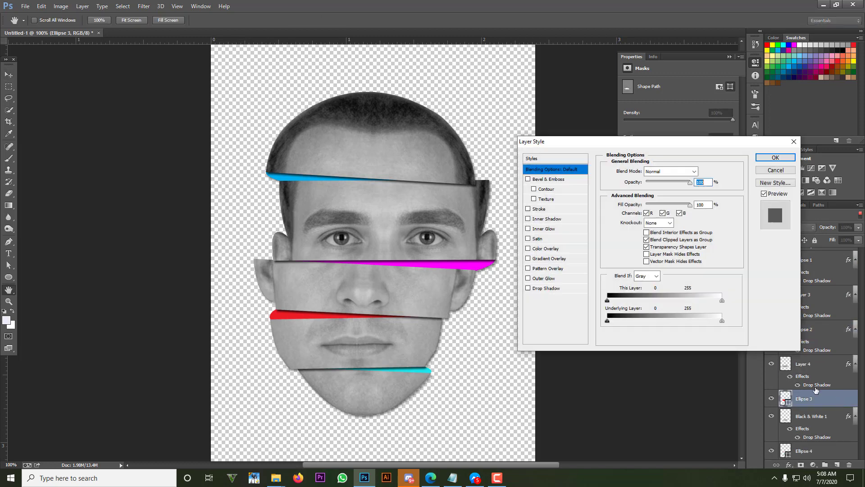
{"action": "left_click", "coordinate": [528, 288]}
{"action": "left_click", "coordinate": [775, 157]}
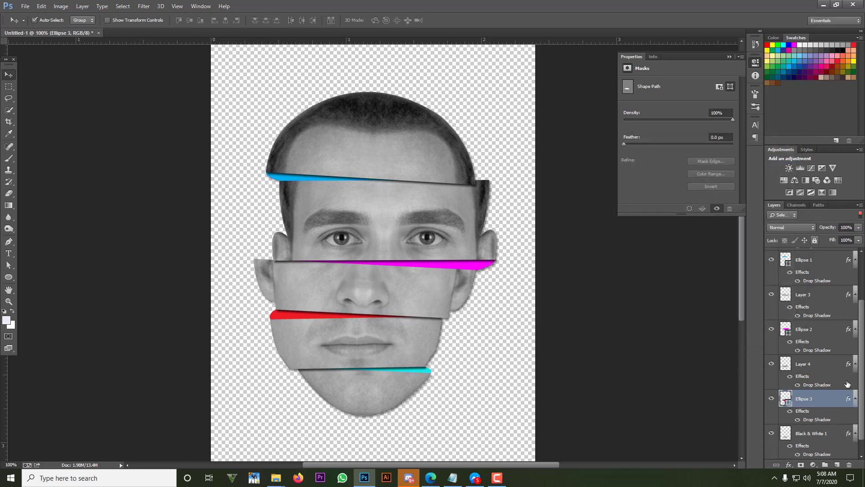
{"action": "scroll", "coordinate": [842, 383], "scroll_direction": "down", "scroll_amount": 1}
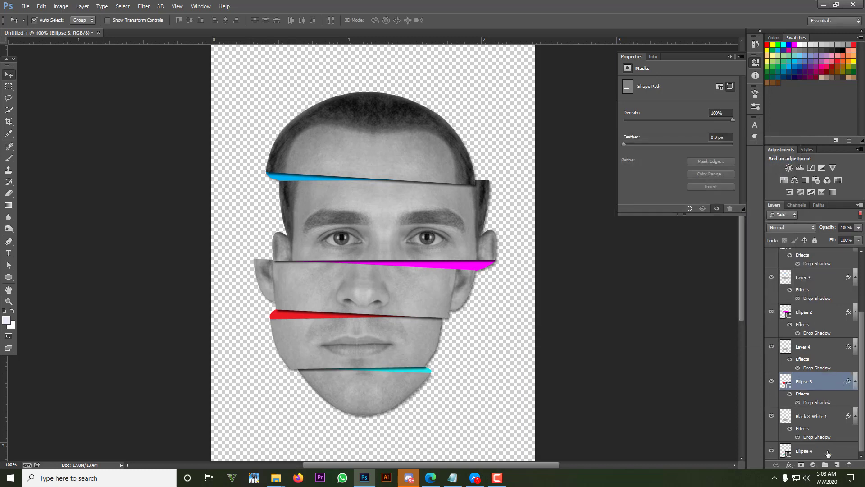
{"action": "double_click", "coordinate": [823, 458]}
{"action": "left_click", "coordinate": [541, 288]}
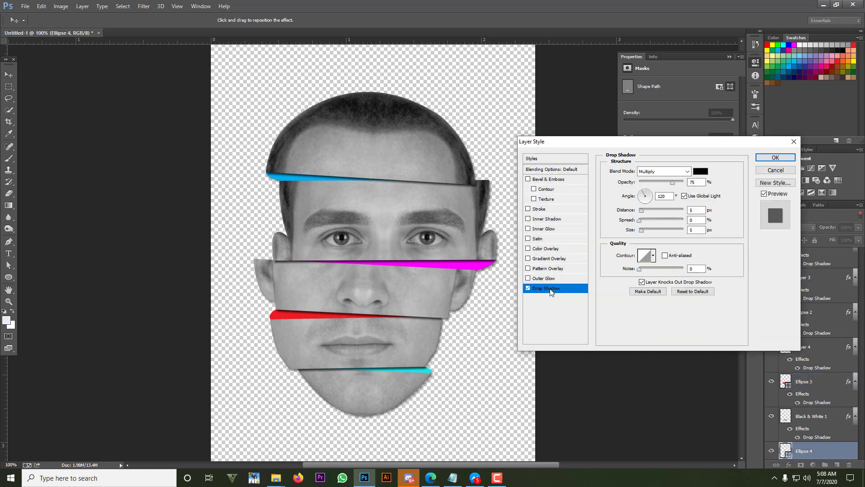
{"action": "left_click", "coordinate": [775, 157]}
- Try to group all the face strip and ellipse layers, and ungroup them again
{"action": "scroll", "coordinate": [808, 314], "scroll_direction": "up", "scroll_amount": 5}
{"action": "left_click", "coordinate": [826, 269]}
{"action": "scroll", "coordinate": [828, 309], "scroll_direction": "down", "scroll_amount": 3}
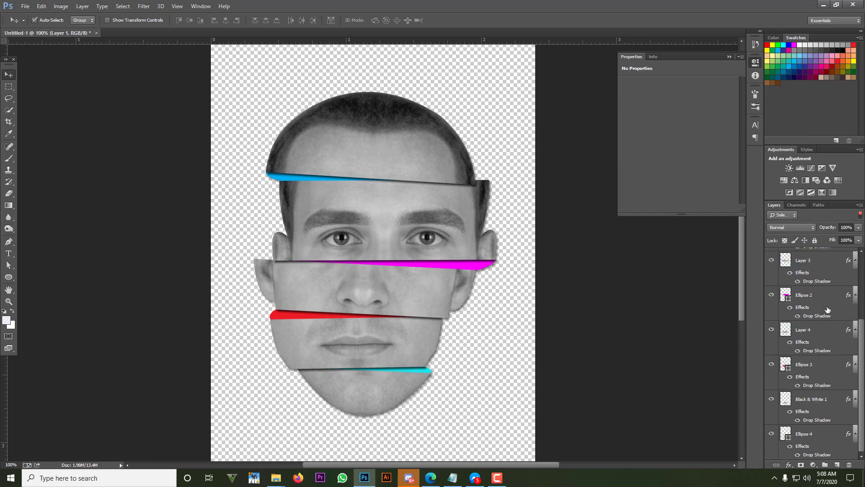
{"action": "left_click", "coordinate": [824, 434], "text": "shift"}
{"action": "key", "text": "ctrl+g"}
{"action": "key", "text": "ctrl+shift+g"}
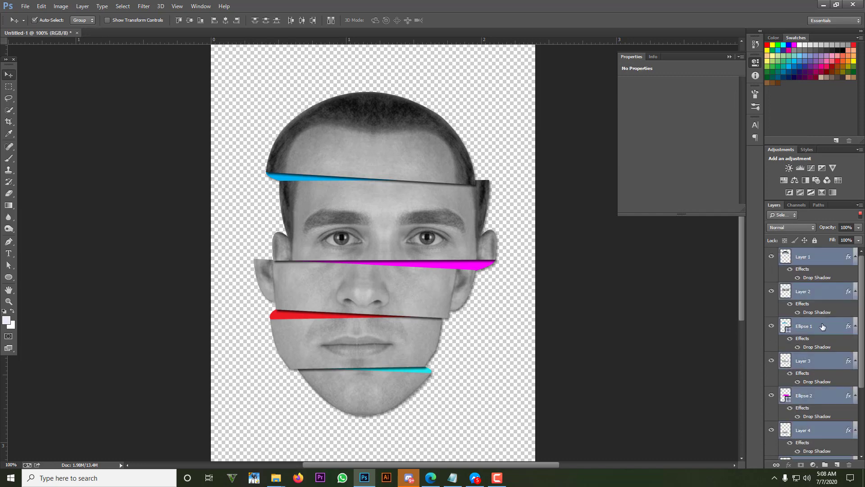
{"action": "key", "text": "ctrl+g"}
{"action": "key", "text": "ctrl+shift+g"}
{"action": "left_click", "coordinate": [818, 270]}
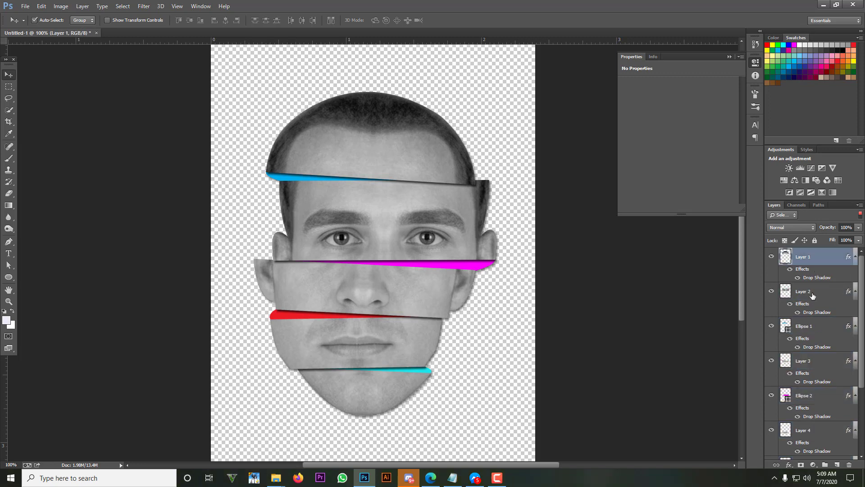
{"action": "scroll", "coordinate": [822, 429], "scroll_direction": "down", "scroll_amount": 2}
{"action": "left_click", "coordinate": [822, 429], "text": "ctrl"}
{"action": "left_click", "coordinate": [820, 399], "text": "ctrl"}
{"action": "left_click", "coordinate": [819, 364], "text": "ctrl"}
{"action": "left_click", "coordinate": [820, 330], "text": "ctrl"}
{"action": "left_click", "coordinate": [819, 295], "text": "ctrl"}
{"action": "scroll", "coordinate": [817, 292], "scroll_direction": "up", "scroll_amount": 2}
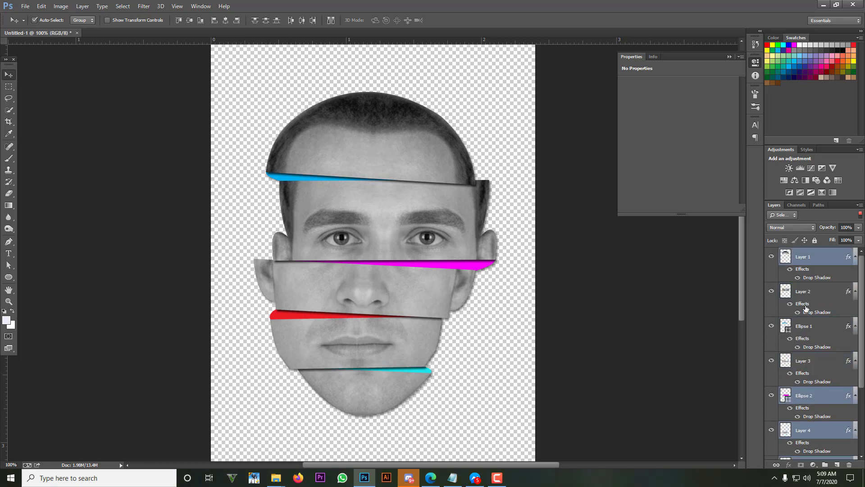
{"action": "left_click", "coordinate": [814, 300], "text": "ctrl"}
{"action": "left_click", "coordinate": [812, 327], "text": "ctrl"}
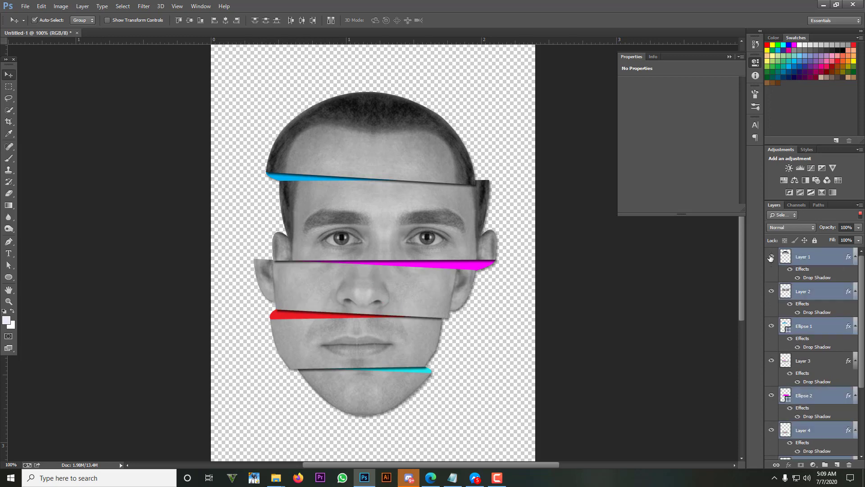
{"action": "left_click", "coordinate": [612, 270]}
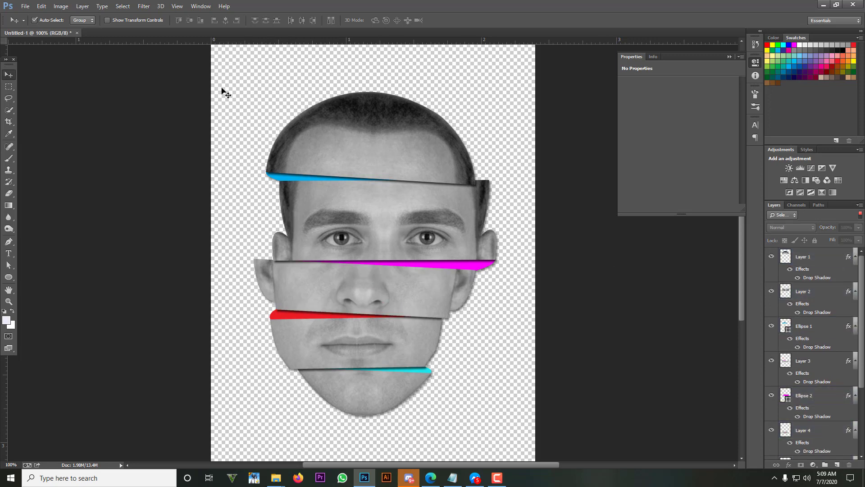
- Convert all the face strips and ellipses into a single smart object and shift it slightly up and to the right
{"action": "left_click_drag", "start_coordinate": [189, 80], "coordinate": [492, 415]}
{"action": "key", "text": "ctrl+g"}
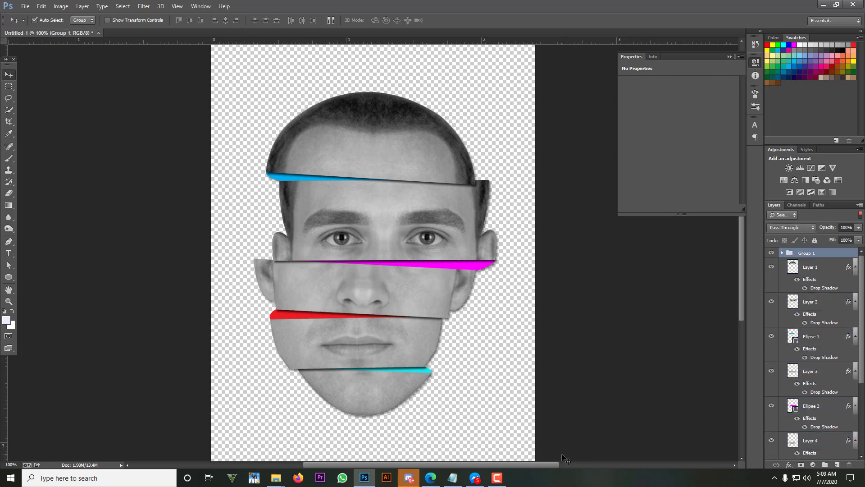
{"action": "key", "text": "ctrl+z"}
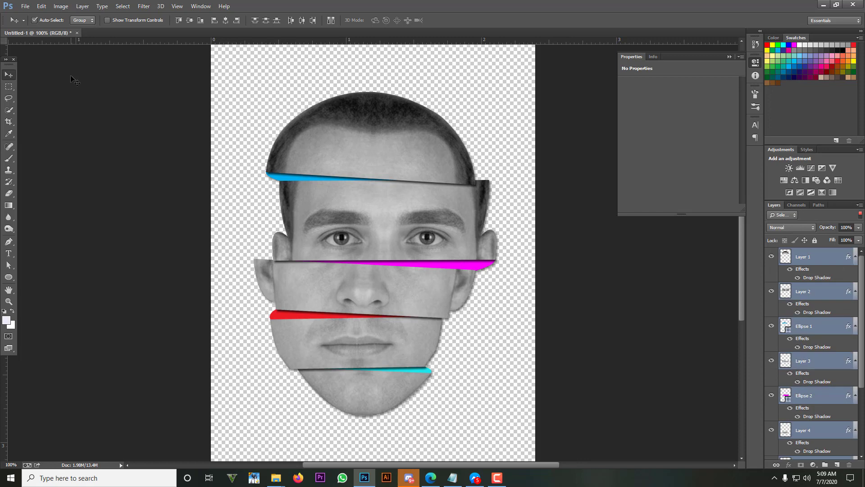
{"action": "right_click", "coordinate": [809, 257]}
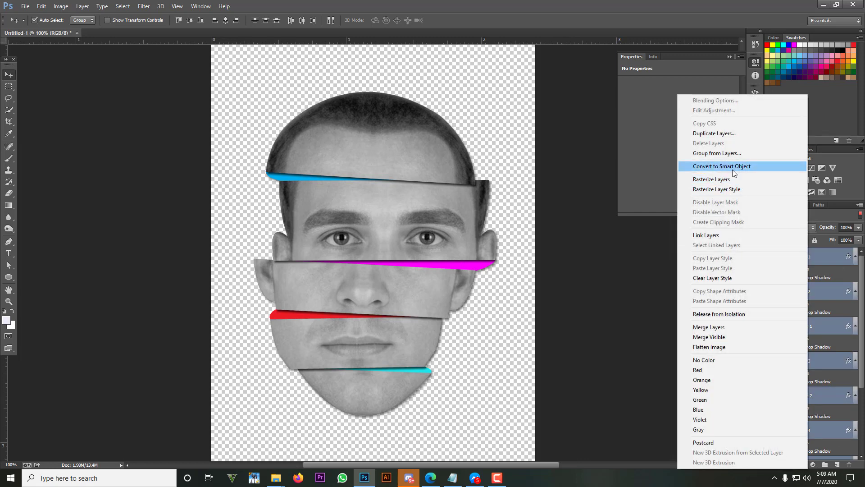
{"action": "left_click", "coordinate": [734, 171]}
{"action": "left_click_drag", "start_coordinate": [433, 285], "coordinate": [447, 271]}
{"action": "left_click", "coordinate": [822, 465]}
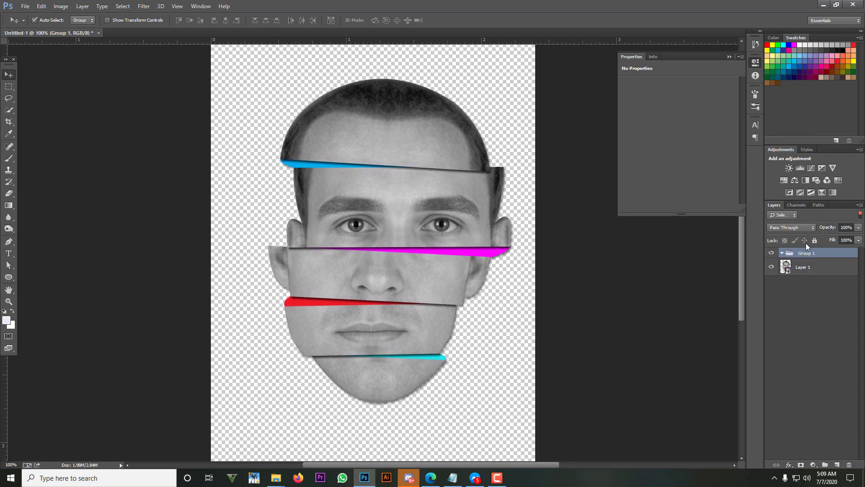
{"action": "key", "text": "ctrl+z"}
{"action": "left_click", "coordinate": [813, 465]}
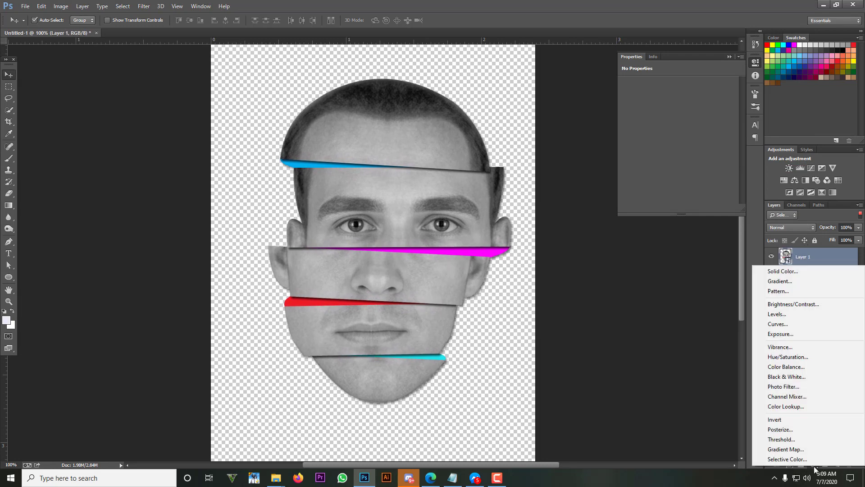
{"action": "left_click", "coordinate": [782, 271]}
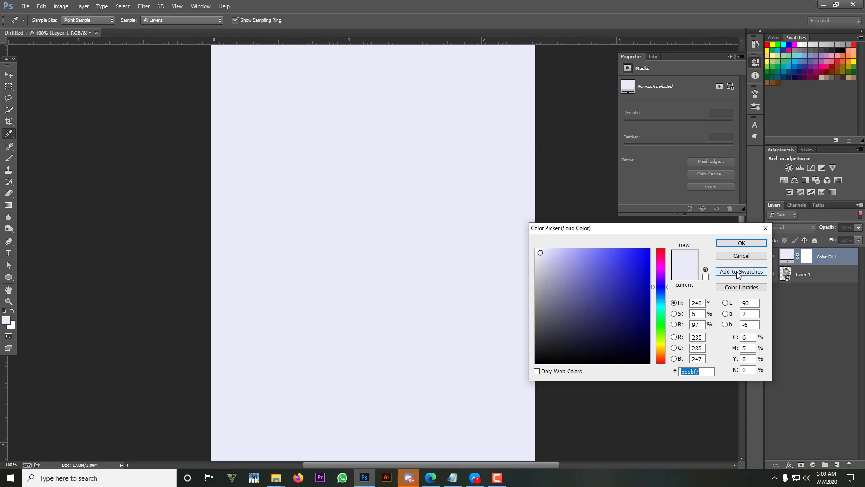
{"action": "left_click", "coordinate": [734, 252]}
- Add a gradient fill layer above the face and set its style to Radial
{"action": "left_click", "coordinate": [812, 465]}
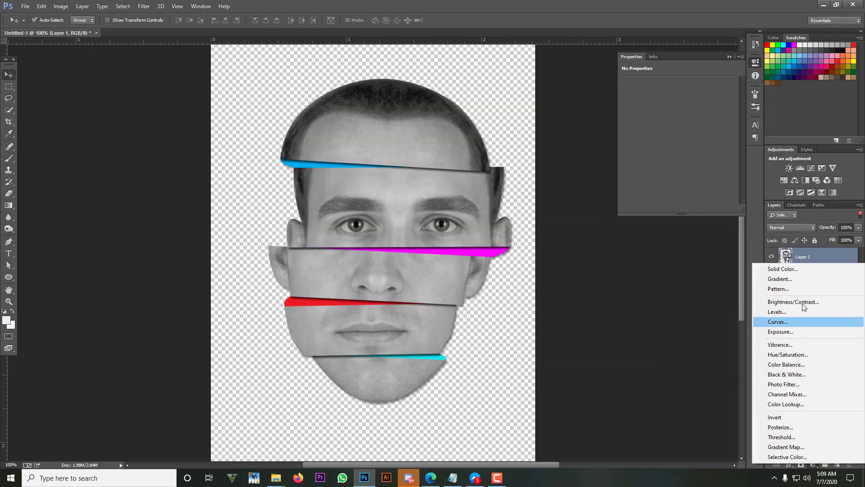
{"action": "left_click", "coordinate": [799, 279]}
{"action": "left_click", "coordinate": [430, 144]}
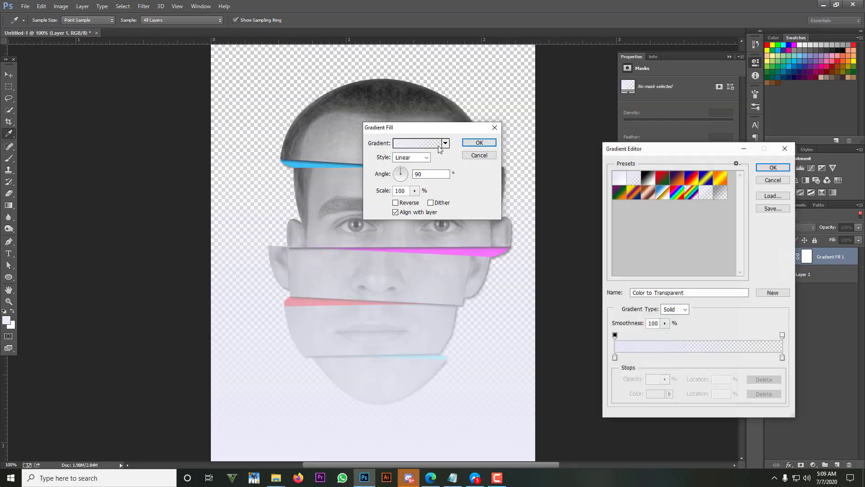
{"action": "left_click", "coordinate": [773, 182]}
{"action": "left_click", "coordinate": [411, 157]}
{"action": "left_click", "coordinate": [412, 175]}
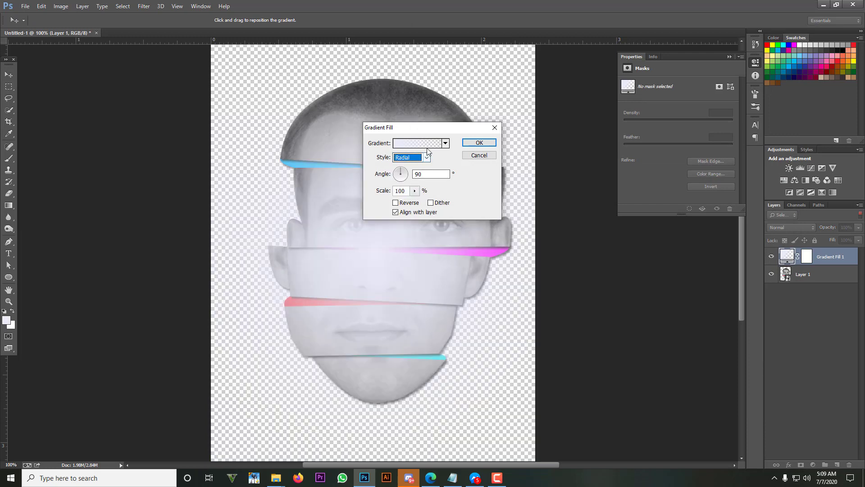
- Give the gradient fill the black-to-white preset, reversed, with an angle of -95.19° and a scale of 298%
{"action": "left_click", "coordinate": [446, 143]}
{"action": "double_click", "coordinate": [411, 178]}
{"action": "left_click", "coordinate": [409, 203]}
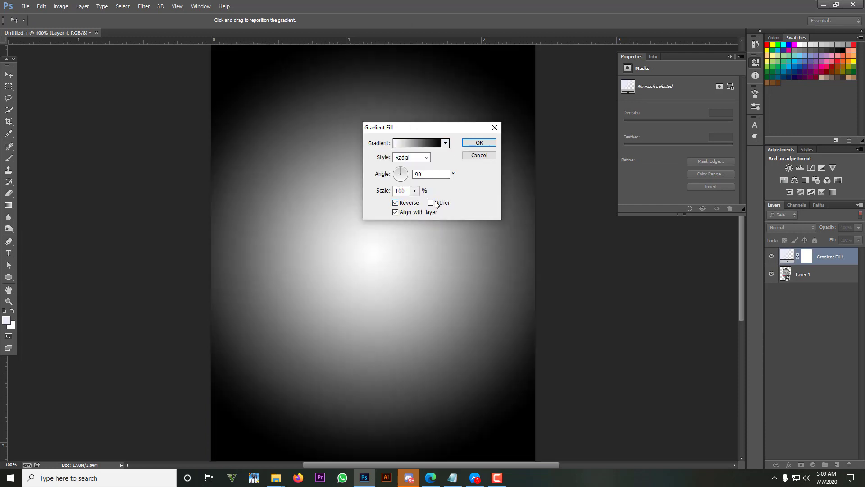
{"action": "left_click_drag", "start_coordinate": [408, 174], "coordinate": [426, 205]}
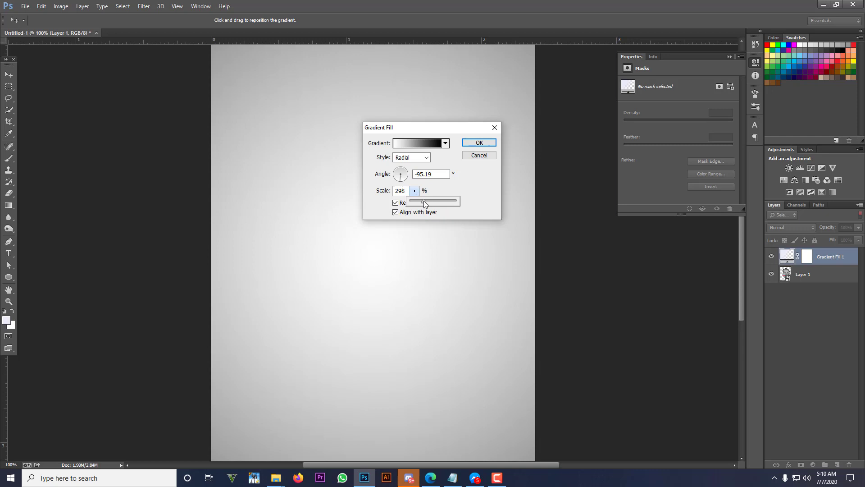
{"action": "left_click", "coordinate": [478, 143]}
- Move the gradient fill layer beneath the face layer and select the face layer
{"action": "key", "text": "ctrl+minus"}
{"action": "left_click_drag", "start_coordinate": [842, 258], "coordinate": [827, 312]}
{"action": "left_click", "coordinate": [837, 260]}
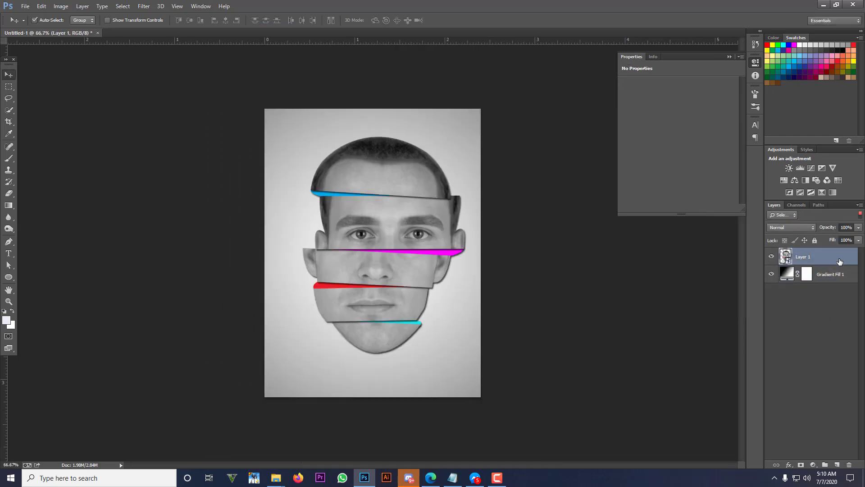
- Crop outwards equally on both sides to make the canvas about two and a half times wider, and collapse the Properties panel
{"action": "left_click", "coordinate": [9, 121]}
{"action": "left_click_drag", "start_coordinate": [481, 252], "coordinate": [648, 248]}
{"action": "left_click", "coordinate": [452, 20]}
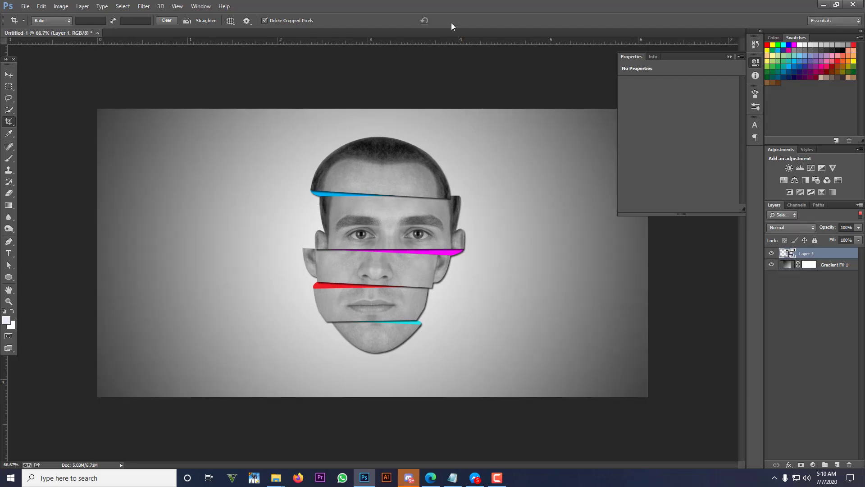
{"action": "left_click", "coordinate": [729, 57]}
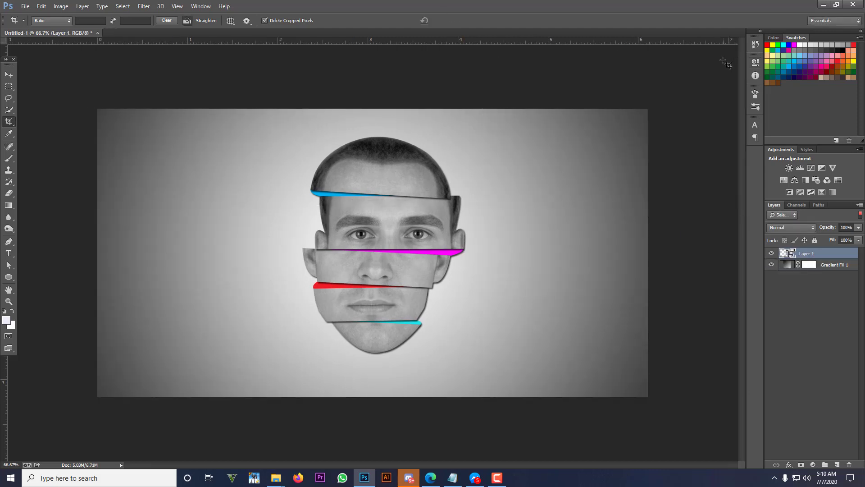
{"action": "key", "text": "ctrl+plus"}
{"action": "key", "text": "ctrl+minus"}
{"action": "key", "text": "ctrl+plus"}
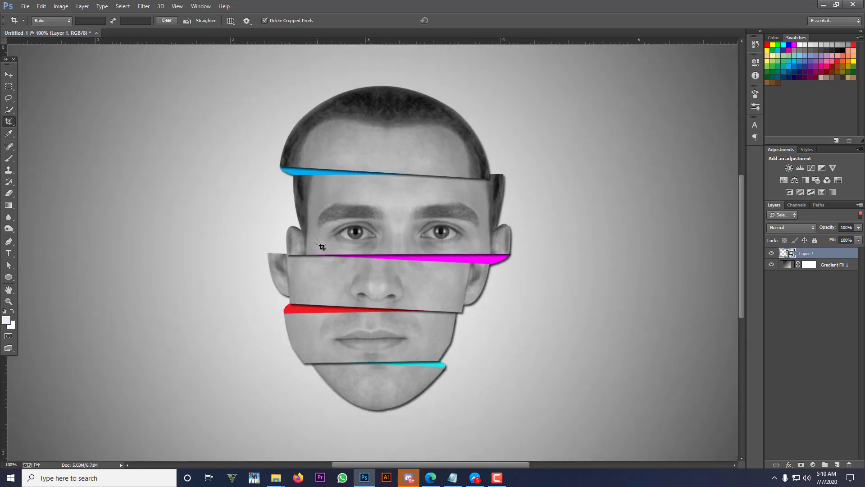
{"action": "key", "text": "ctrl+minus"}
- Create a new empty layer above the face layer and delete the spare empty layer beneath the face
{"action": "key", "text": "b"}
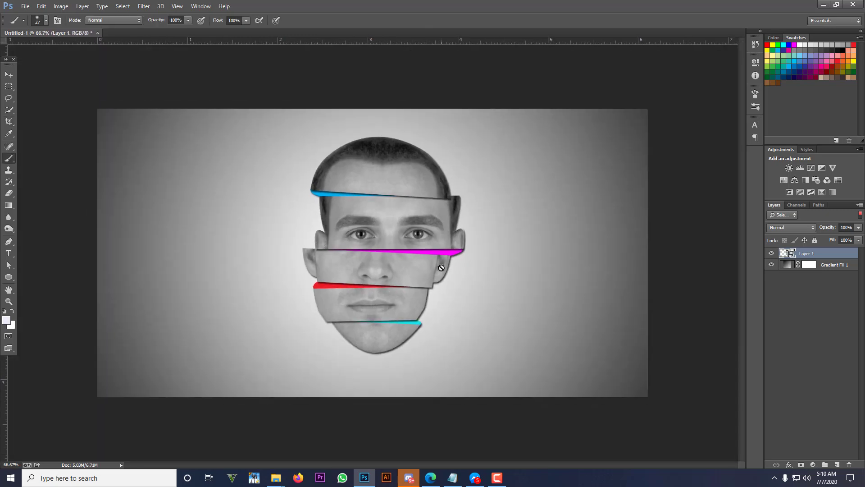
{"action": "left_click", "coordinate": [834, 268]}
{"action": "left_click", "coordinate": [837, 464]}
{"action": "left_click", "coordinate": [833, 254]}
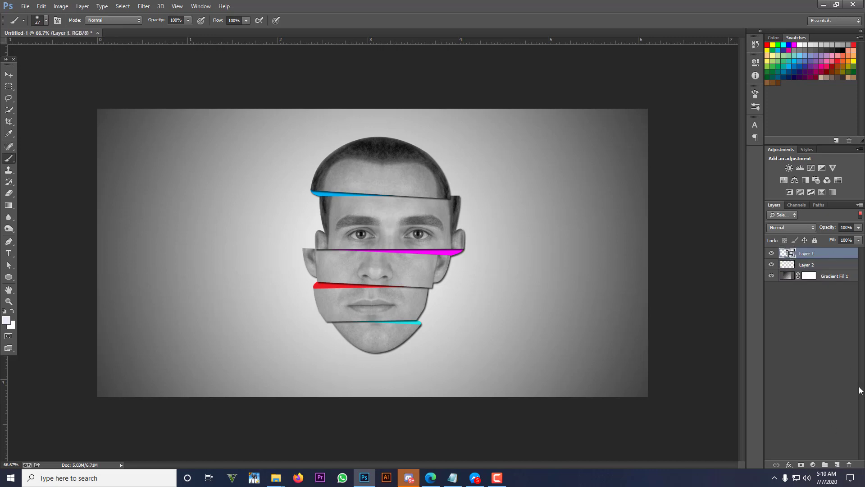
{"action": "left_click", "coordinate": [837, 464]}
{"action": "left_click", "coordinate": [815, 277]}
{"action": "key", "text": "Delete"}
- Paint a single soft black dab beside the face on the new layer, using a 103 px brush at 44% opacity
{"action": "right_click", "coordinate": [186, 185]}
{"action": "left_click", "coordinate": [6, 320]}
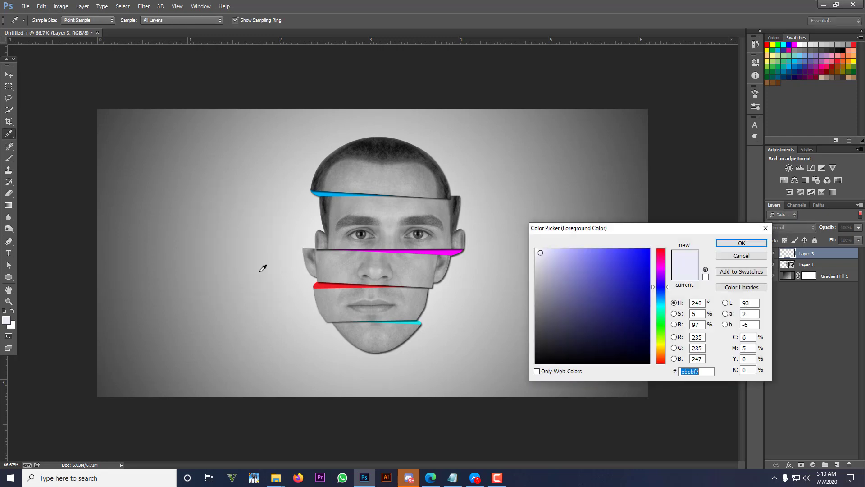
{"action": "left_click_drag", "start_coordinate": [550, 328], "coordinate": [534, 363]}
{"action": "left_click", "coordinate": [741, 244]}
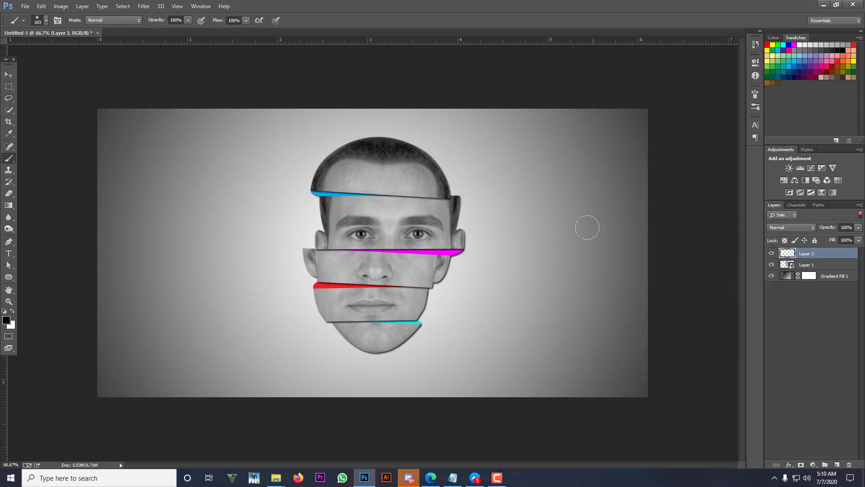
{"action": "left_click", "coordinate": [188, 20]}
{"action": "left_click", "coordinate": [527, 235]}
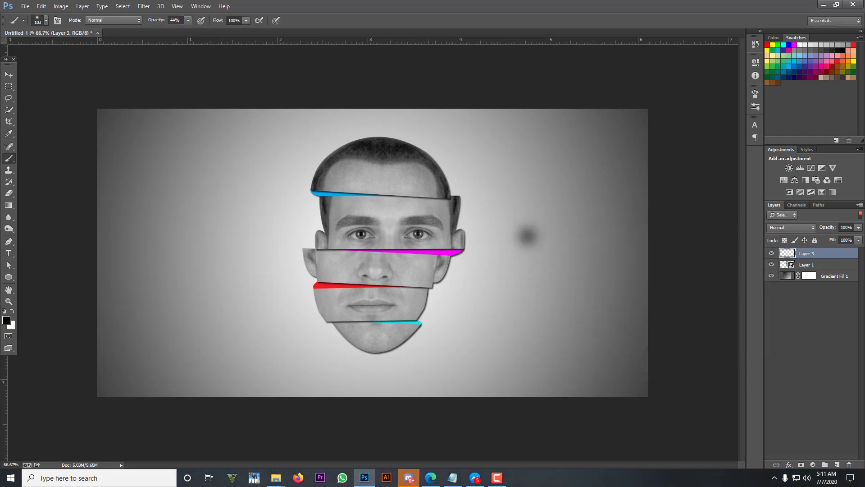
- Transform the black dab into a thin, wide ground shadow centred directly under the chin
{"action": "key", "text": "ctrl+t"}
{"action": "mouse_move", "coordinate": [533, 252]}
{"action": "left_mouse_down"}
{"action": "mouse_move", "coordinate": [358, 343]}
{"action": "mouse_move", "coordinate": [348, 377]}
{"action": "left_mouse_up"}
{"action": "left_click_drag", "start_coordinate": [367, 360], "coordinate": [599, 356]}
{"action": "mouse_move", "coordinate": [450, 341]}
{"action": "left_mouse_down"}
{"action": "mouse_move", "coordinate": [448, 374]}
{"action": "mouse_move", "coordinate": [403, 358]}
{"action": "left_mouse_up"}
{"action": "left_click", "coordinate": [453, 20]}
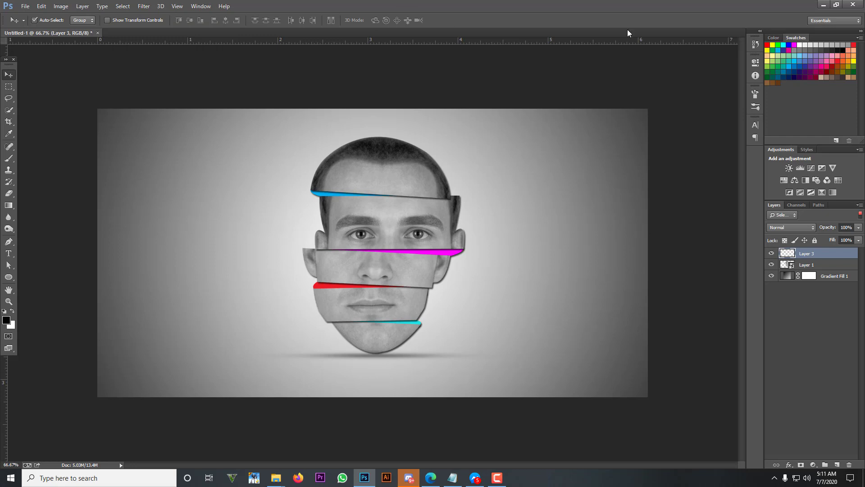
- Move the ground shadow layer beneath the face layer and set its opacity to 55%
{"action": "left_click_drag", "start_coordinate": [827, 258], "coordinate": [805, 266]}
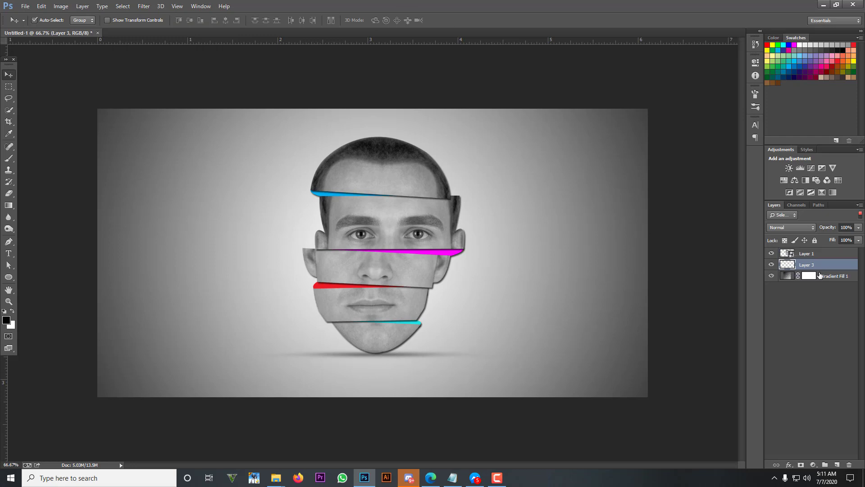
{"action": "left_click_drag", "start_coordinate": [842, 236], "coordinate": [838, 237]}
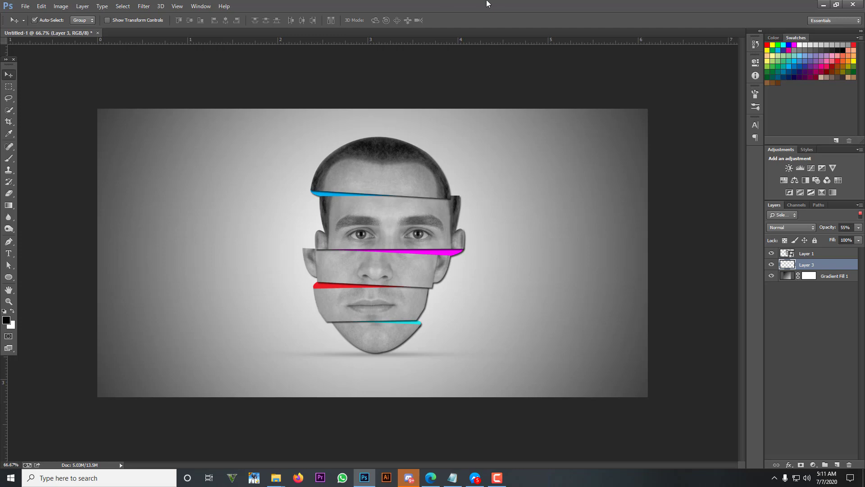
{"action": "key", "text": "ctrl+plus"}
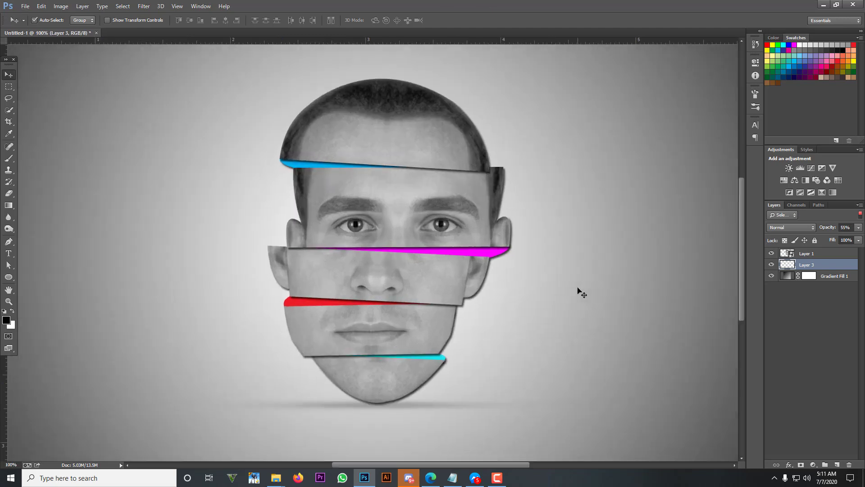
{"action": "key", "text": "ctrl+minus"}
{"action": "key", "text": "ctrl+plus"}
{"action": "key", "text": "ctrl+plus"}
{"action": "key", "text": "ctrl+minus"}
{"action": "scroll", "coordinate": [581, 293], "scroll_direction": "down", "scroll_amount": 2}
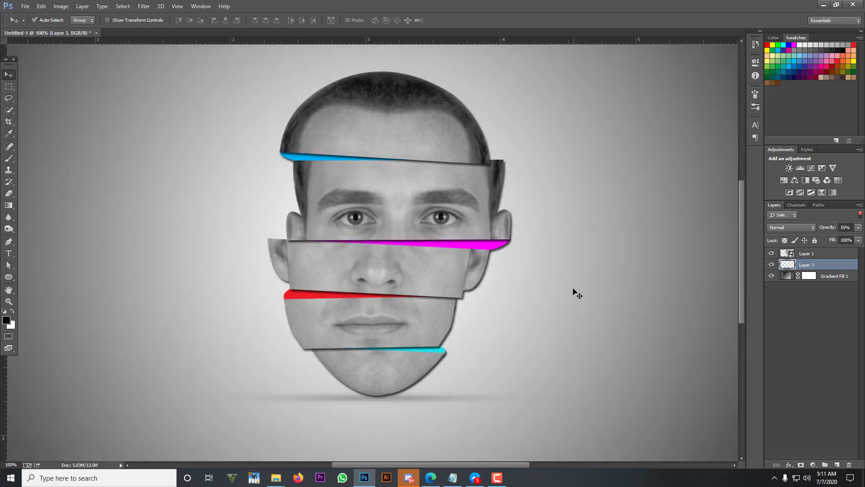